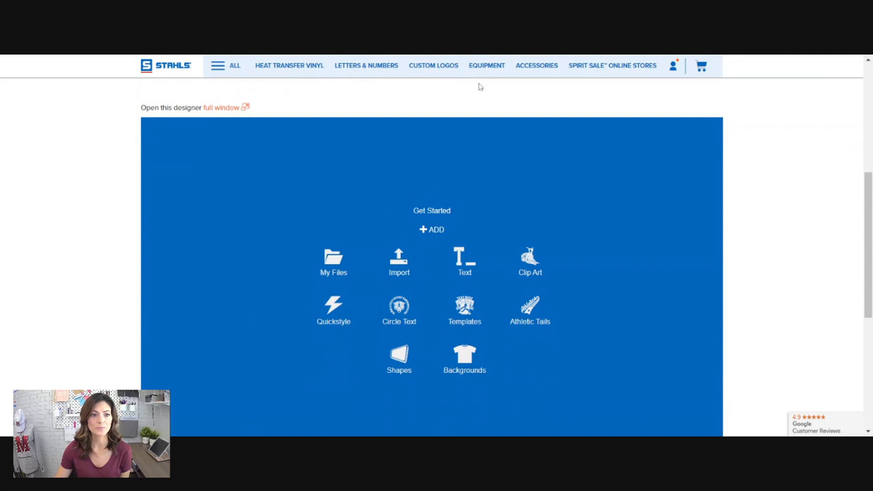
scroll(433, 155, up, 1)
scroll(432, 155, up, 2)
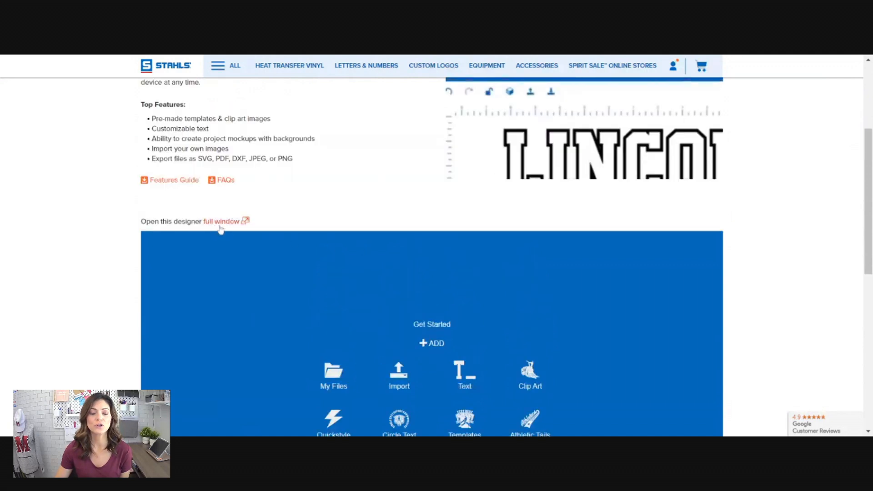
scroll(376, 202, down, 2)
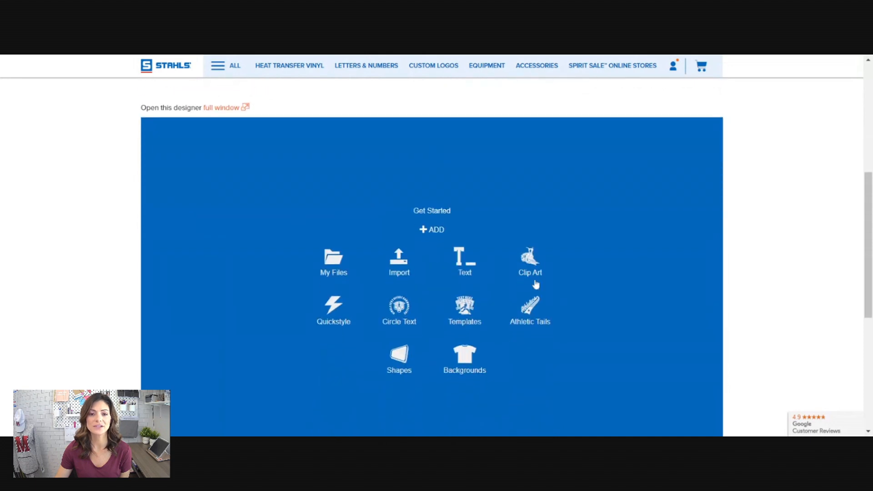
scroll(675, 244, down, 1)
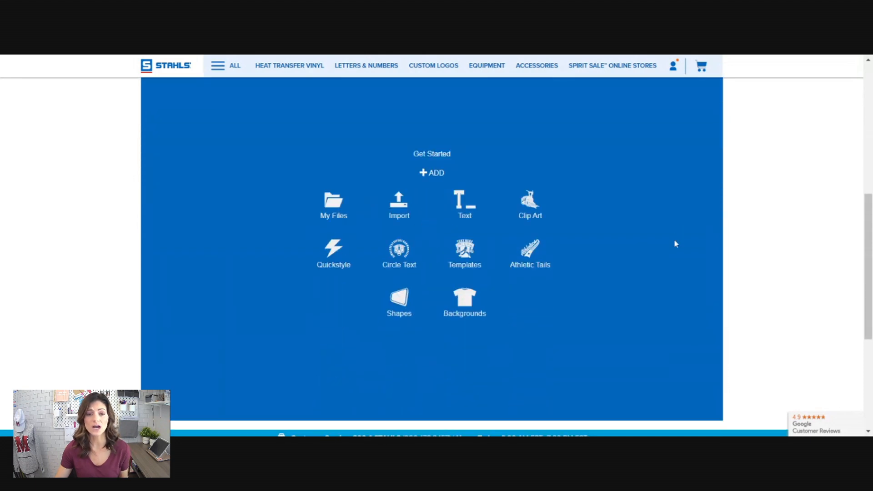
scroll(674, 244, up, 1)
scroll(674, 244, down, 1)
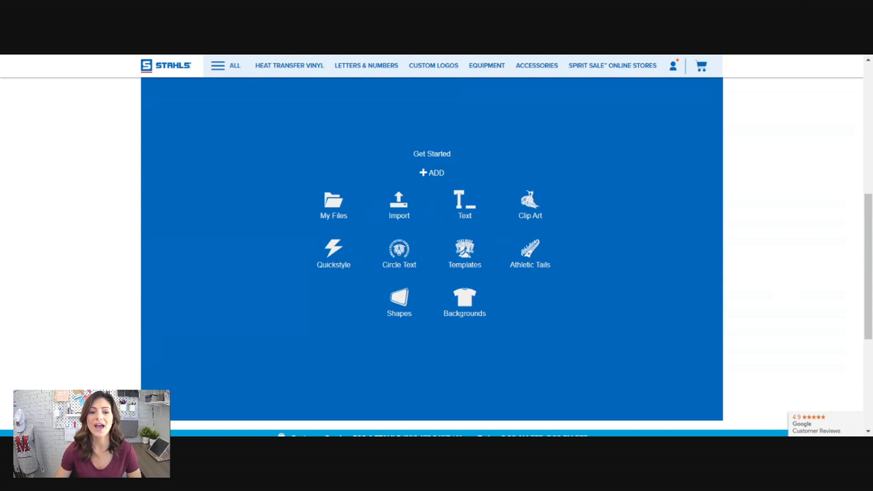
Step: Start a new design in the embedded designer by adding the text "GAME DAY"
click(473, 210)
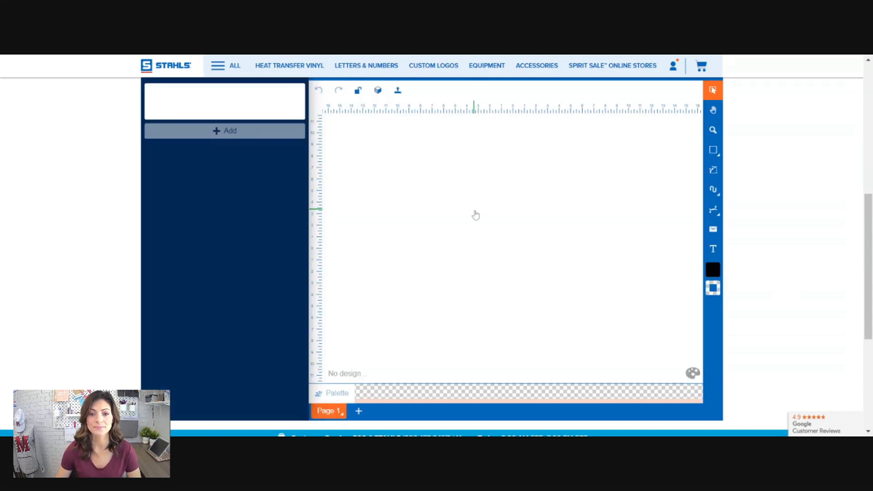
scroll(269, 206, up, 3)
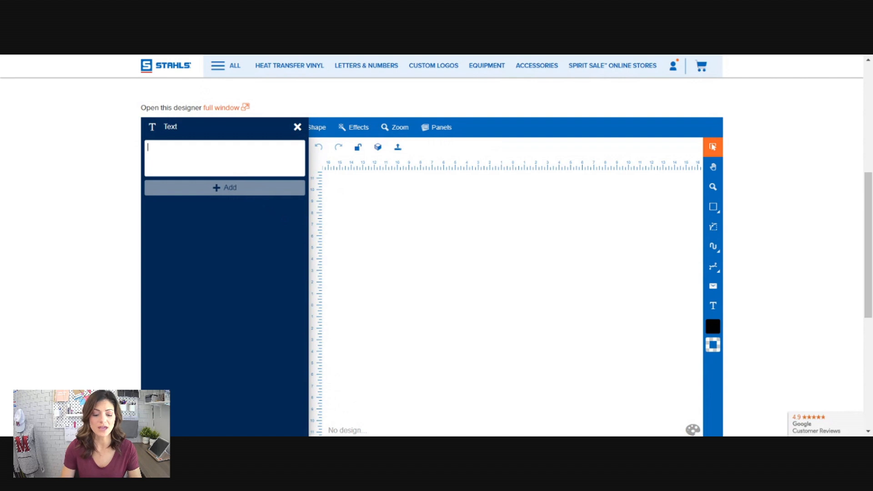
text(GAME)
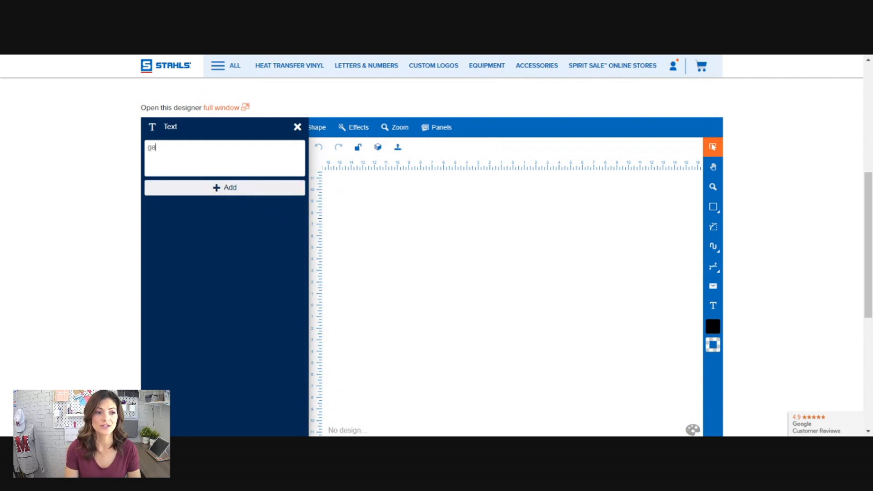
text( DAY)
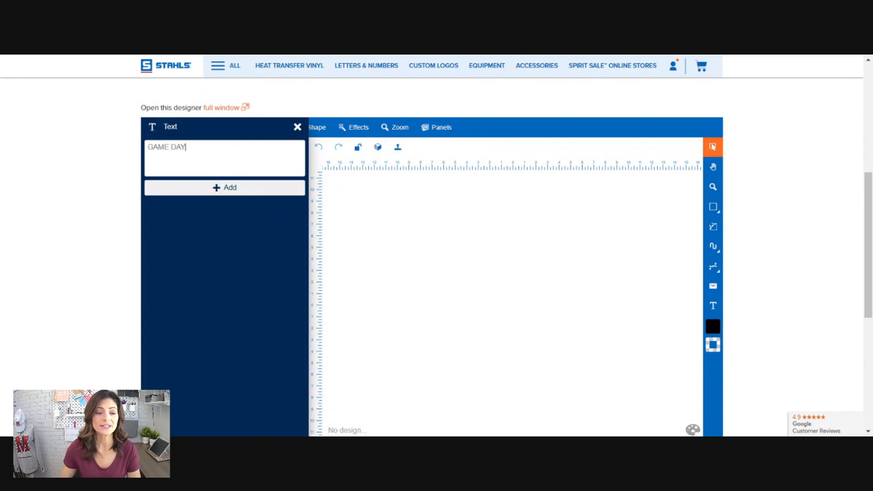
click(236, 187)
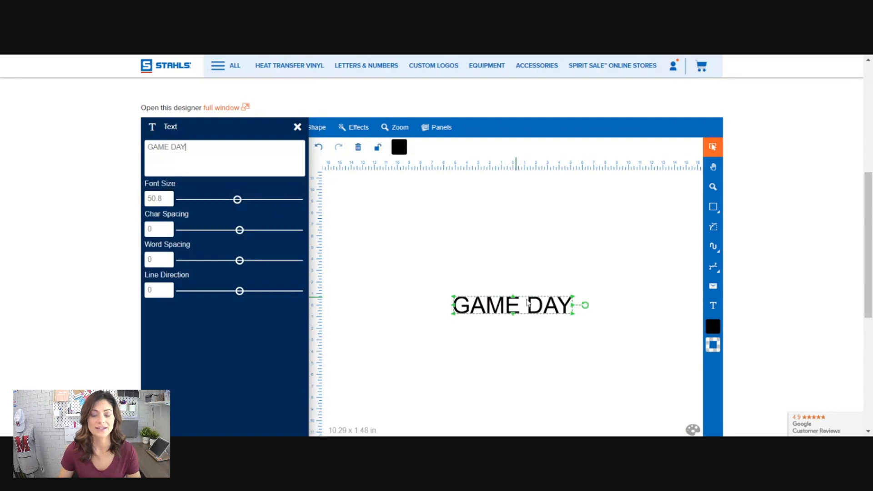
Step: Split the GAME DAY text onto two lines and move it to the canvas's upper-left area
click(539, 304)
drag(487, 306, 408, 228)
click(408, 227)
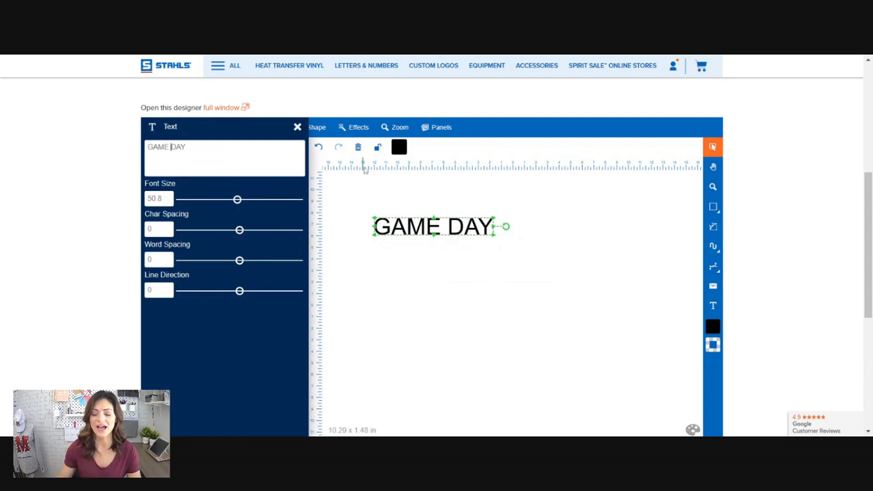
key(Return)
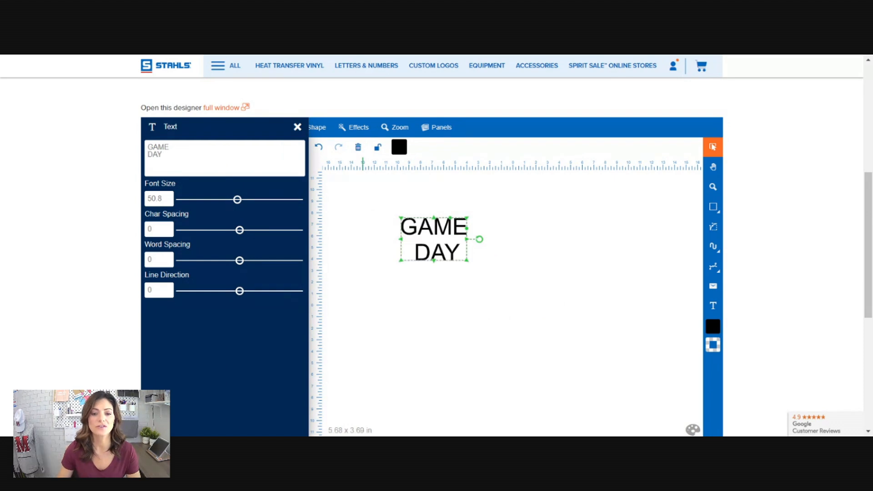
key(BackSpace)
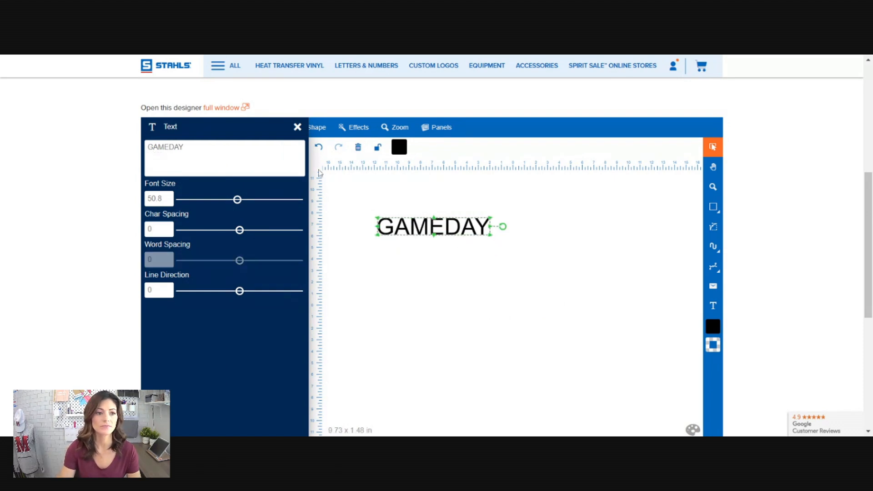
key(Return)
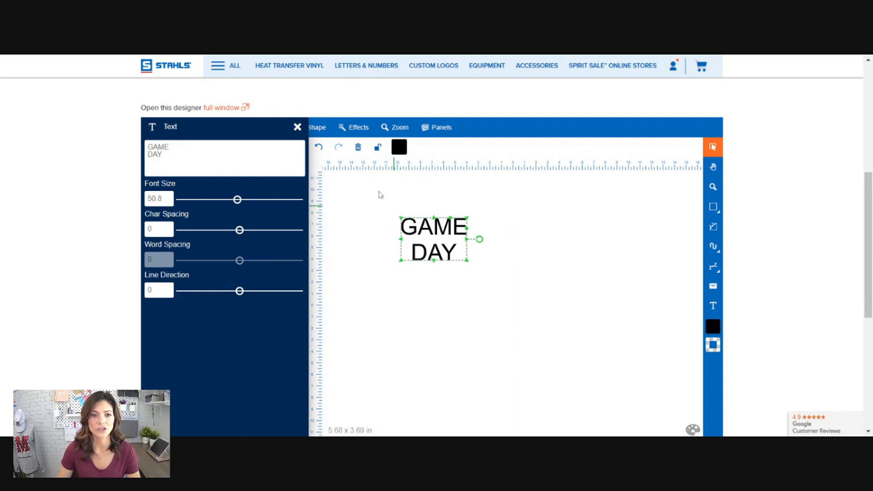
click(297, 127)
drag(442, 216, 346, 195)
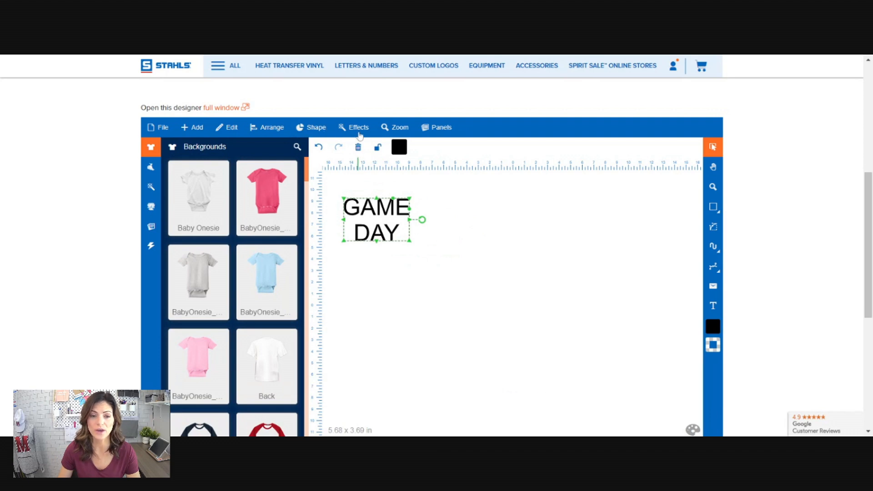
Step: Apply the Large Contour effect to the two-line GAME DAY text, nudge it slightly downward, and deselect it
click(357, 127)
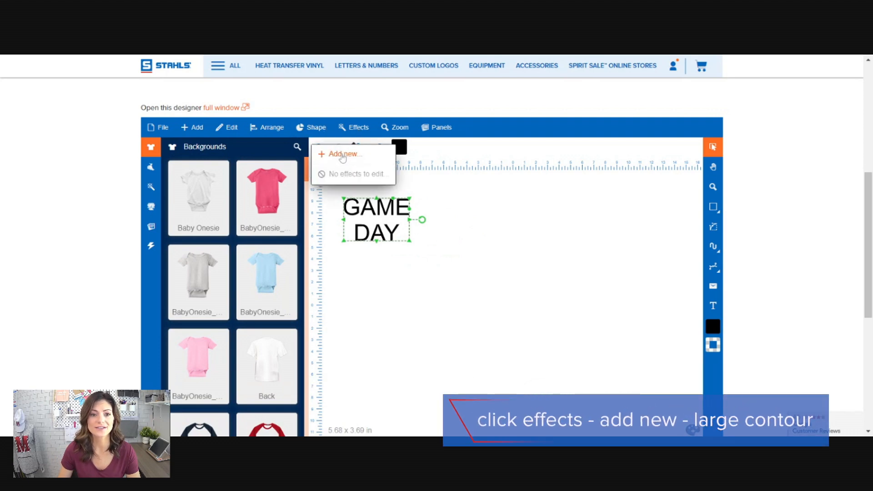
click(344, 155)
scroll(224, 320, down, 2)
scroll(224, 319, down, 6)
scroll(224, 320, down, 10)
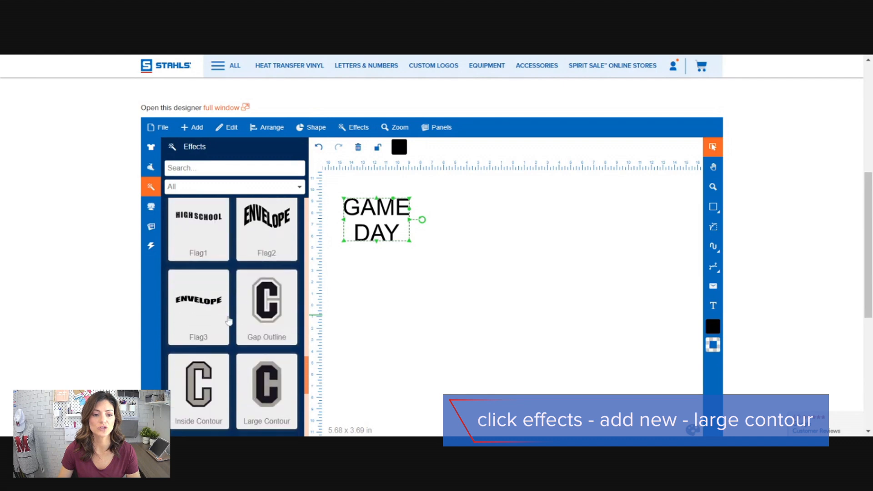
scroll(270, 291, down, 3)
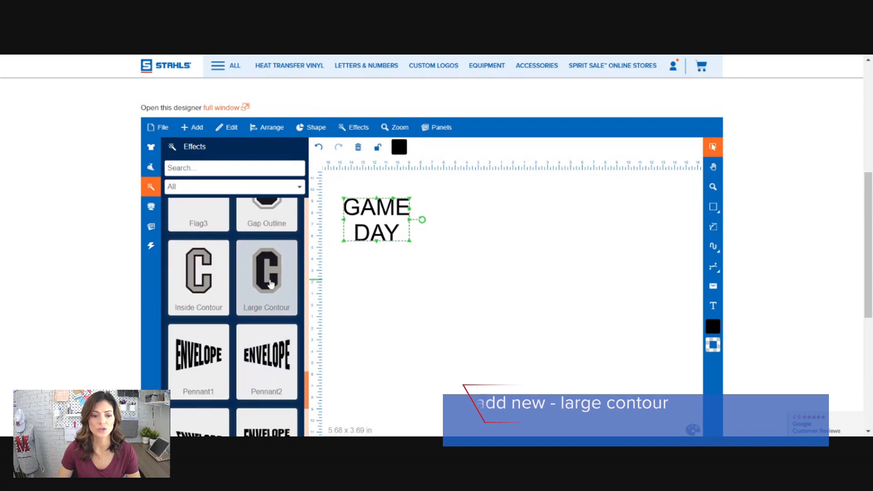
click(270, 284)
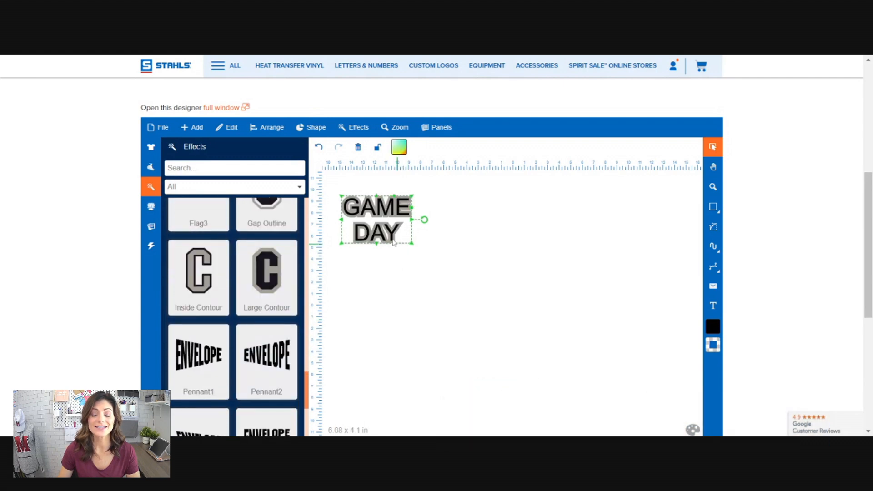
drag(386, 231, 387, 239)
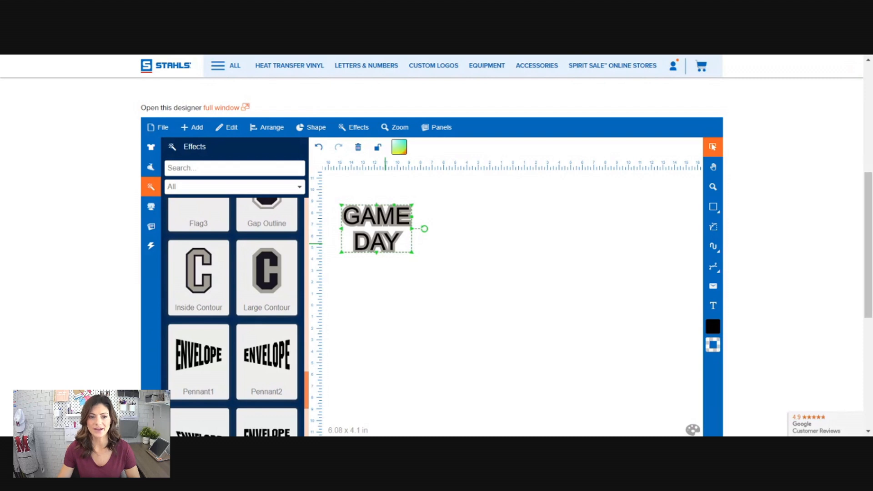
click(534, 231)
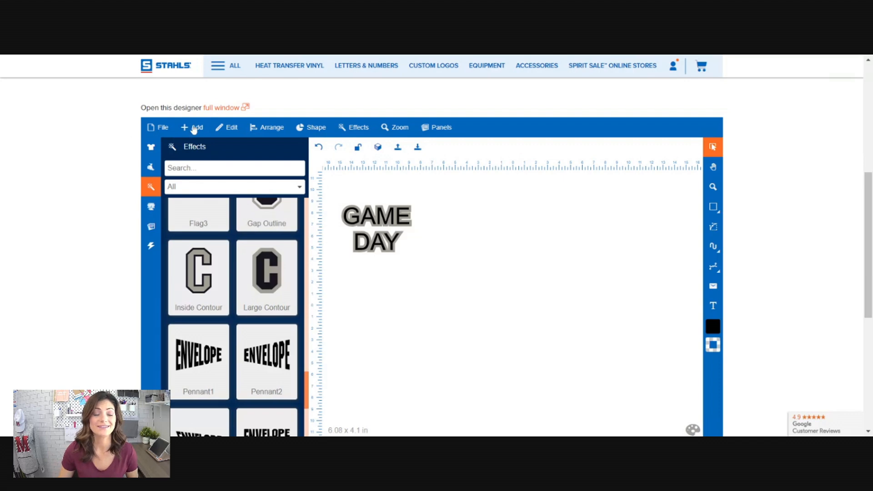
Step: Add a separate Large Contour sample letter with nothing selected and place it to the right of the GAME DAY text
click(194, 129)
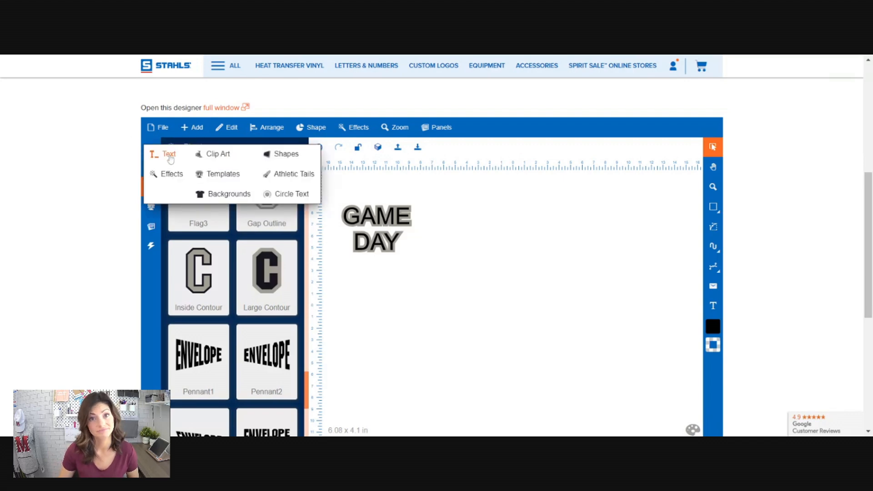
click(168, 175)
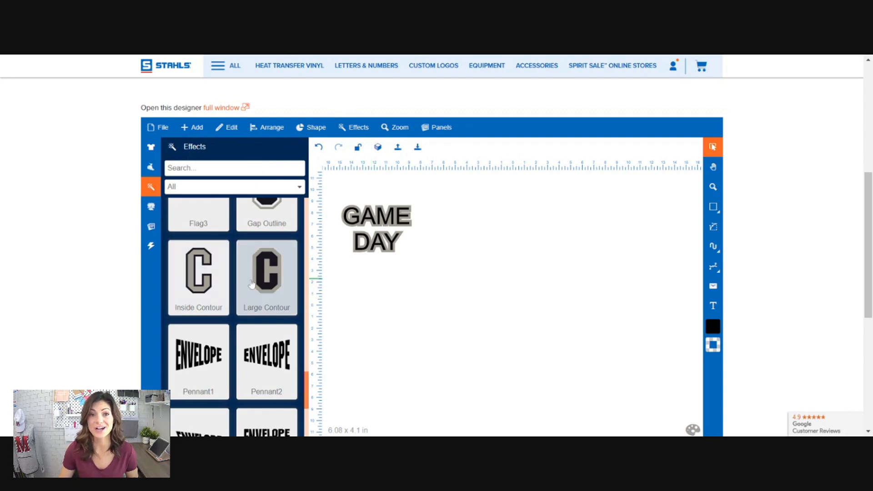
click(252, 284)
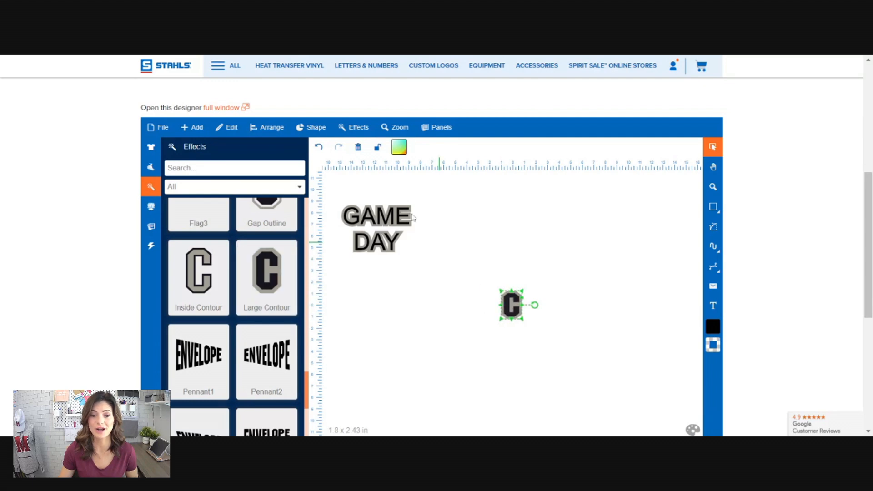
drag(513, 307, 493, 231)
click(506, 242)
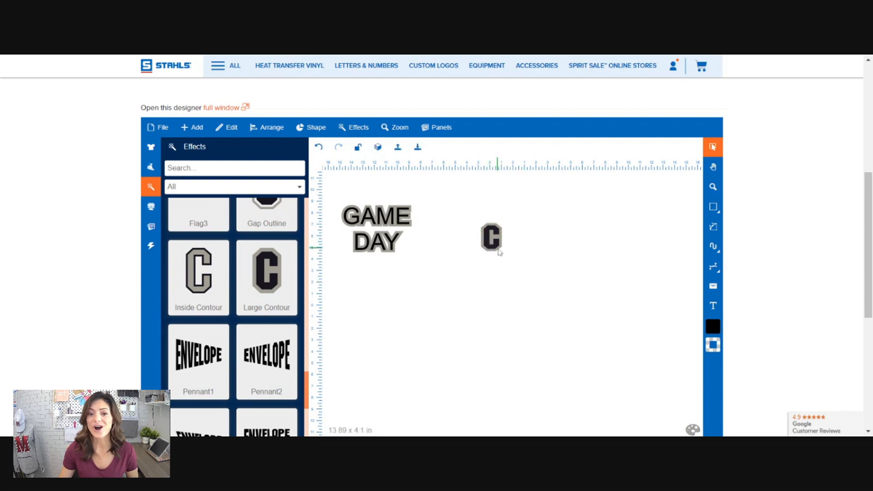
Step: Replace the sample letter C with "GAME DAY" and move it clear of the first text
click(499, 247)
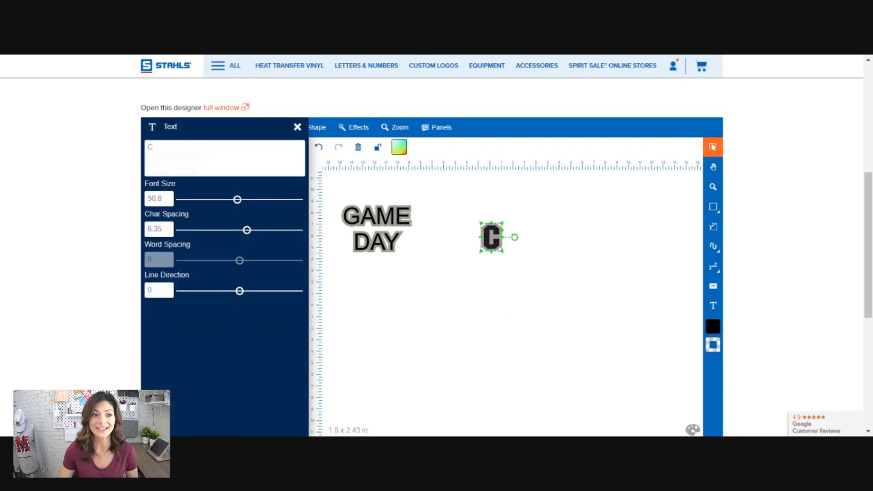
key(BackSpace)
text(GAME DAY)
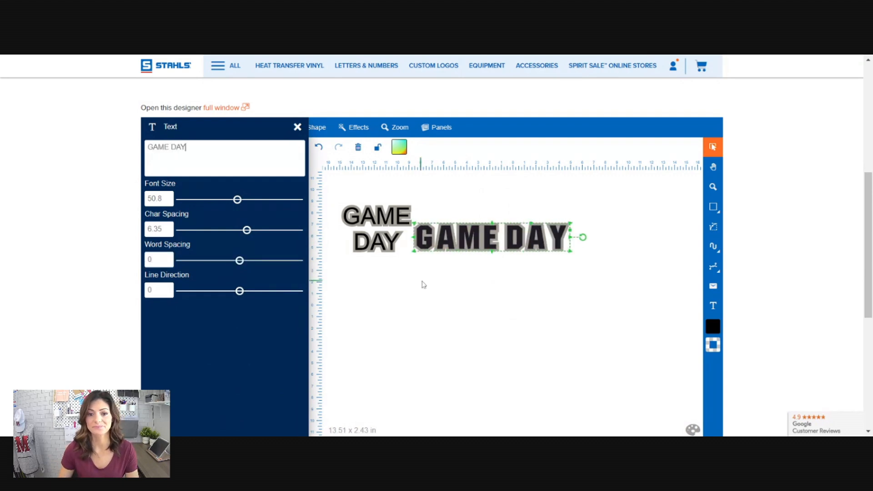
click(463, 244)
drag(463, 244, 496, 227)
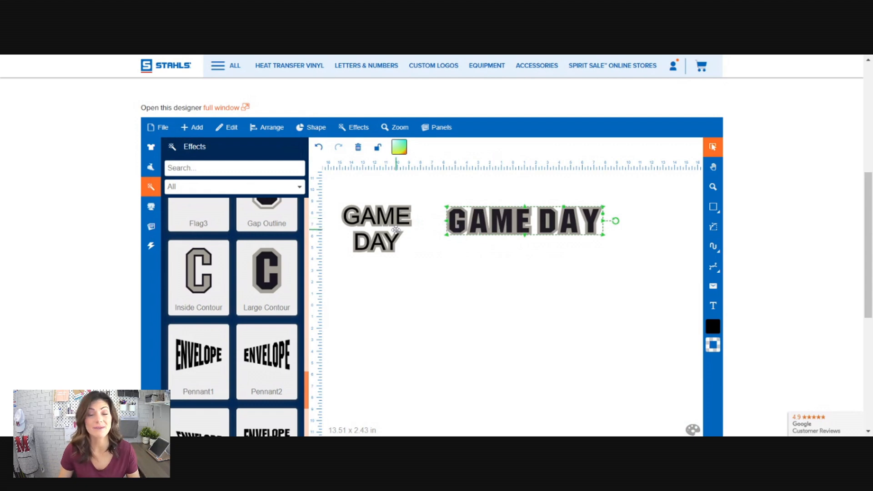
Step: Split the second GAME DAY text onto two lines, with GAME above DAY
click(411, 296)
click(527, 226)
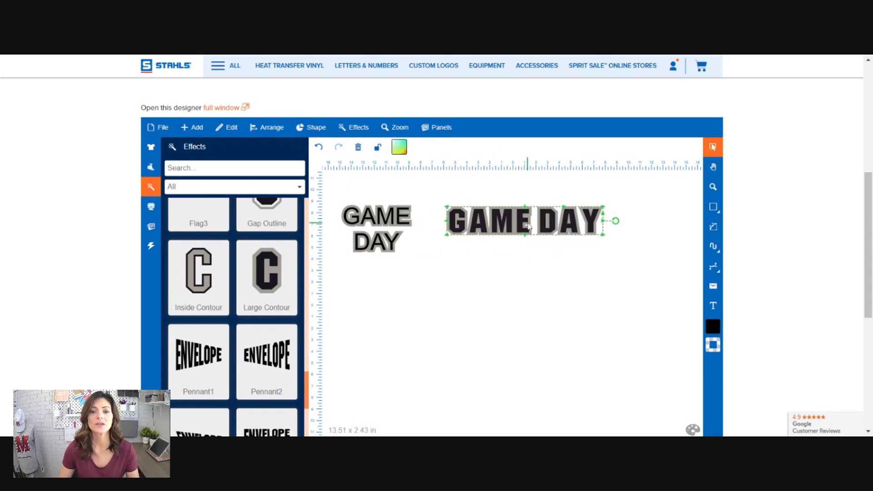
double_click(486, 214)
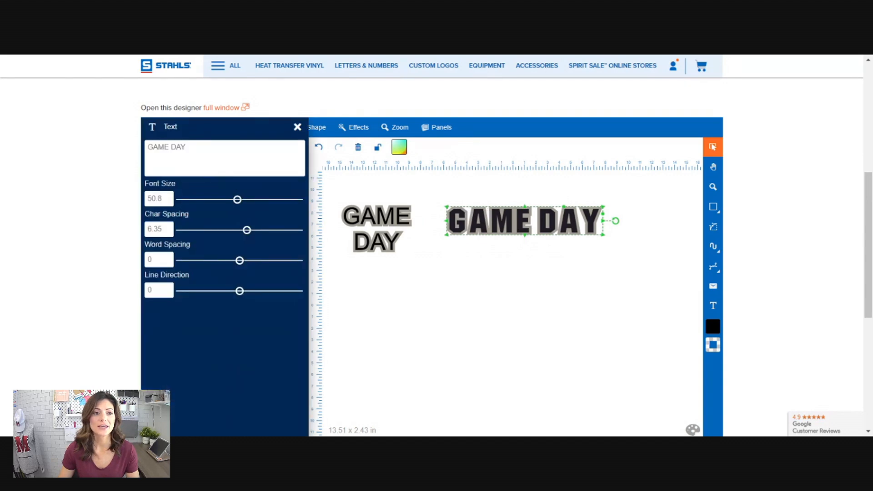
key(BackSpace)
key(Return)
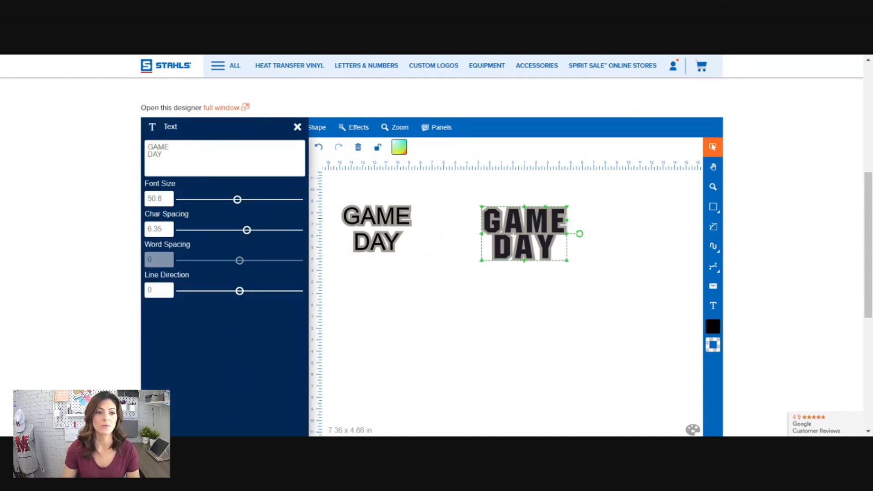
click(446, 344)
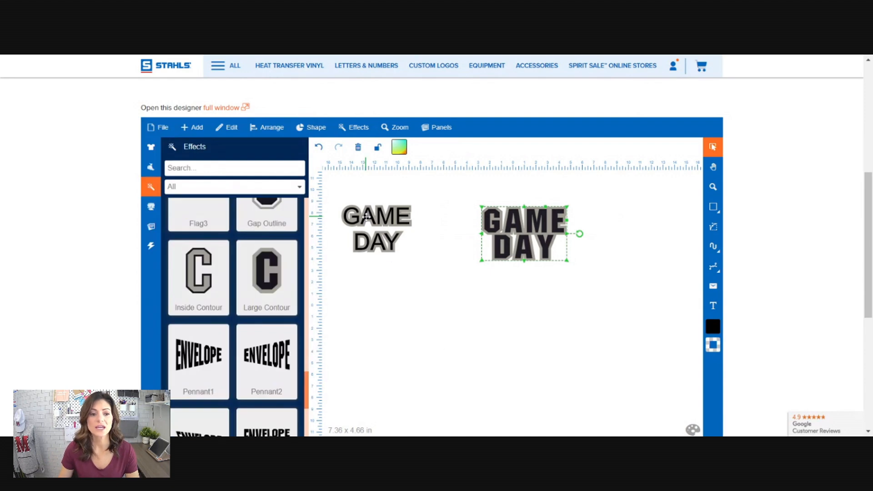
Step: Change the font of the first GAME DAY text, made from Arial, to Academic M54
click(366, 217)
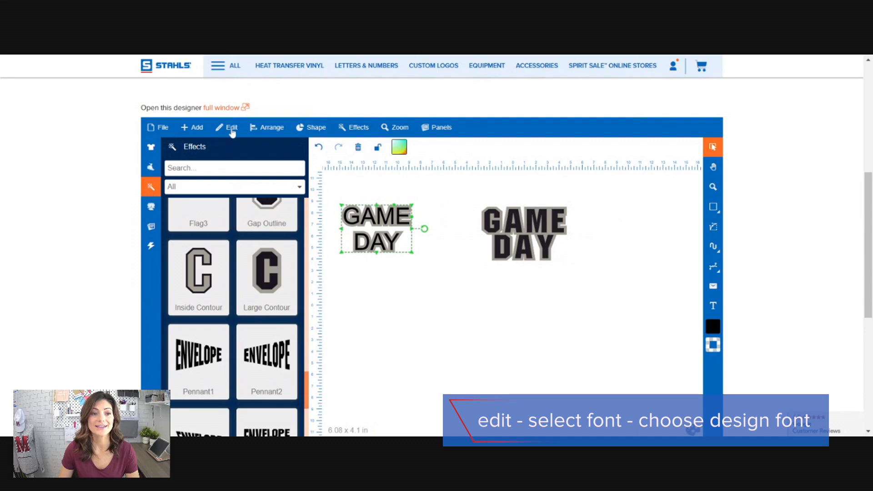
click(232, 130)
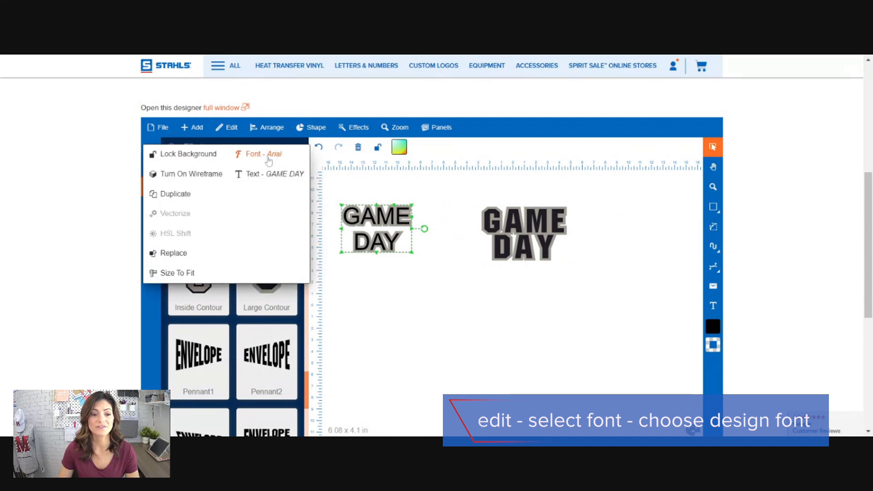
click(269, 161)
scroll(234, 306, down, 2)
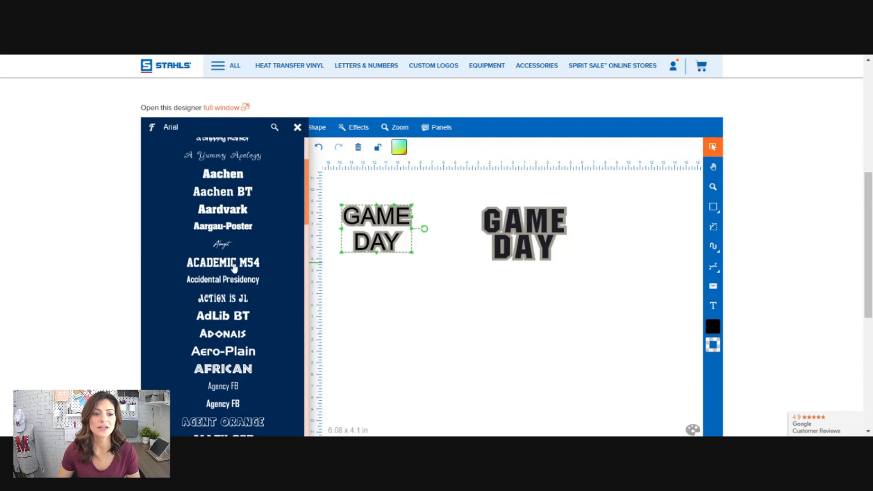
click(234, 266)
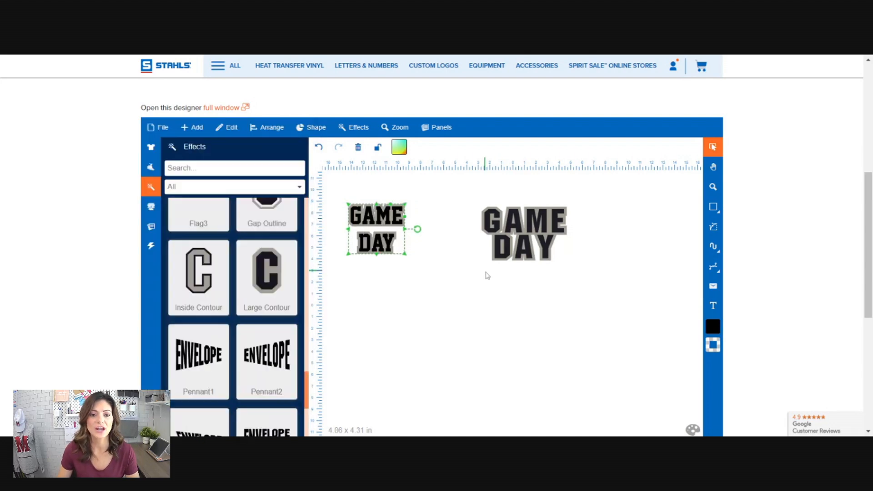
Step: Change the font of the larger GAME DAY text to Academic M54
click(545, 223)
double_click(545, 223)
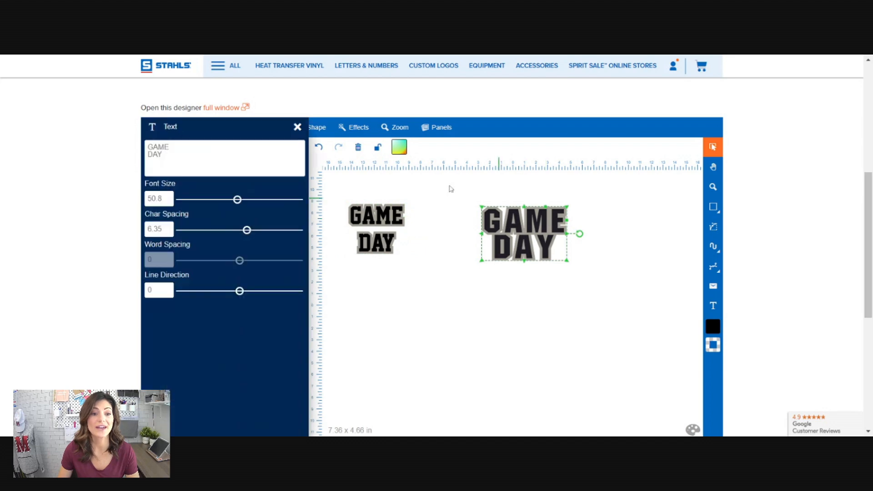
click(298, 127)
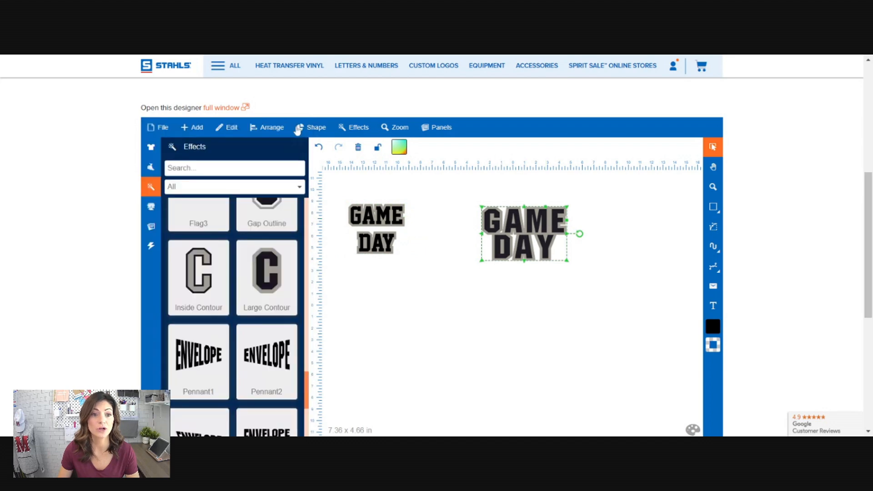
click(229, 131)
click(270, 154)
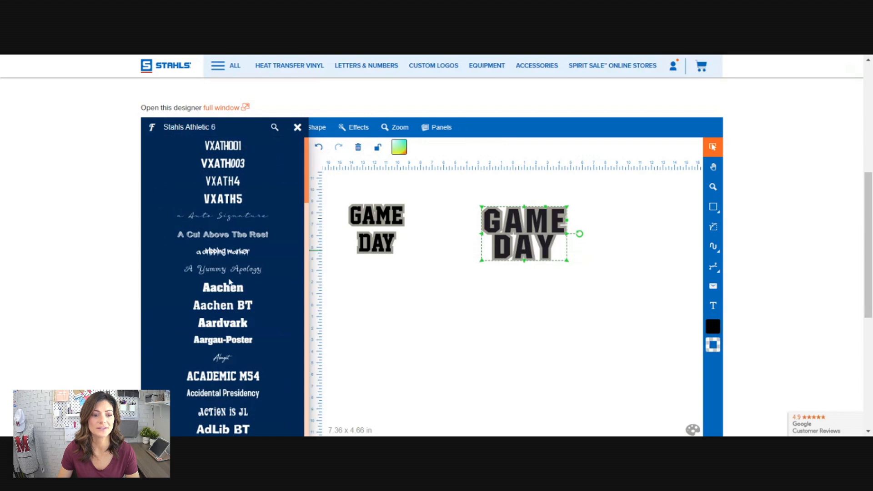
scroll(236, 323, down, 1)
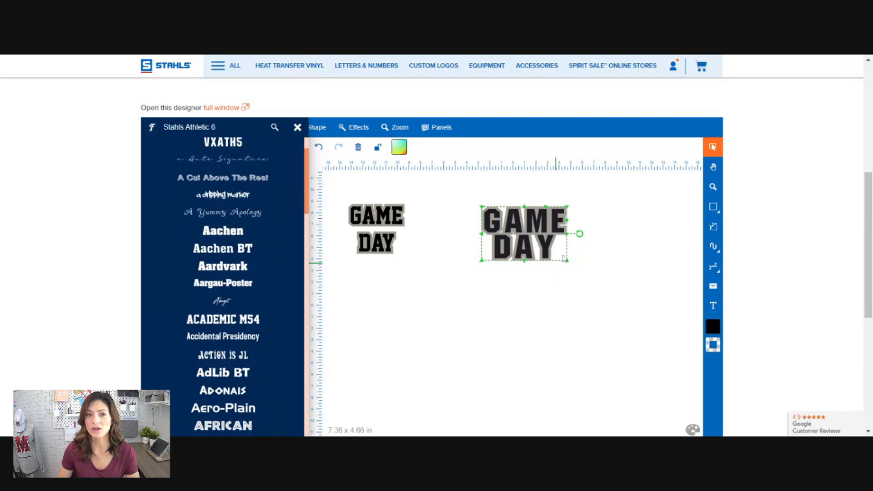
click(236, 324)
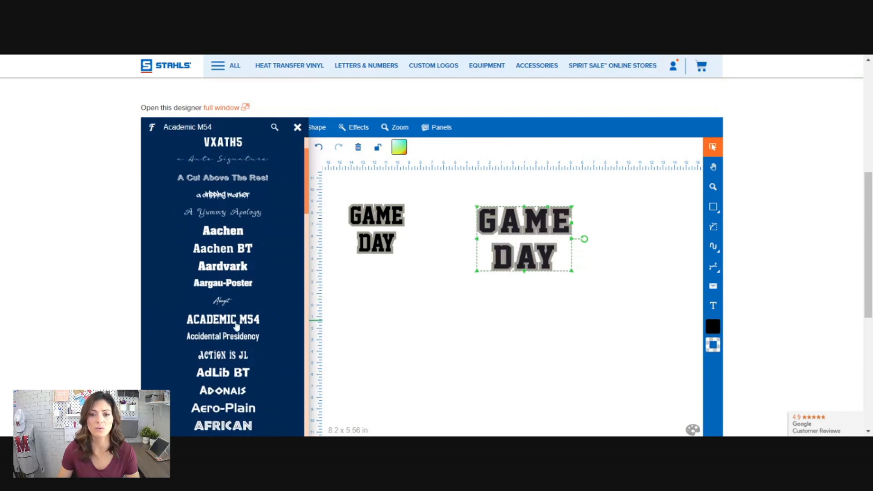
click(526, 245)
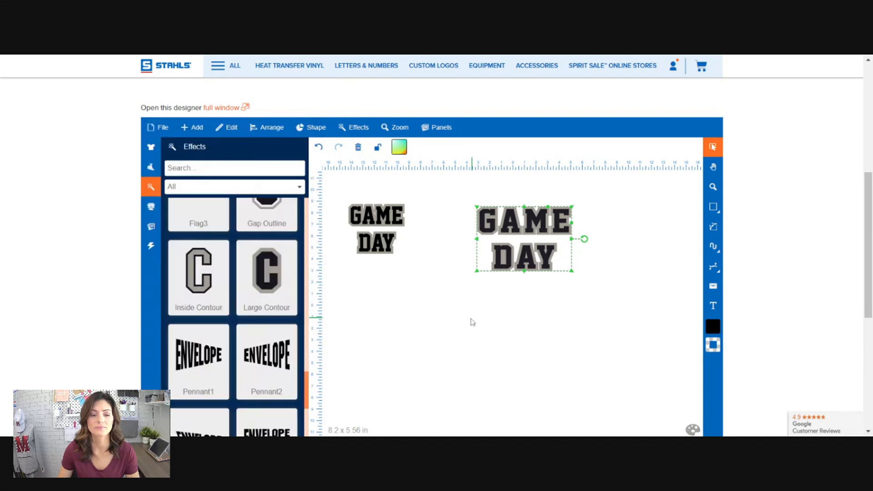
click(472, 322)
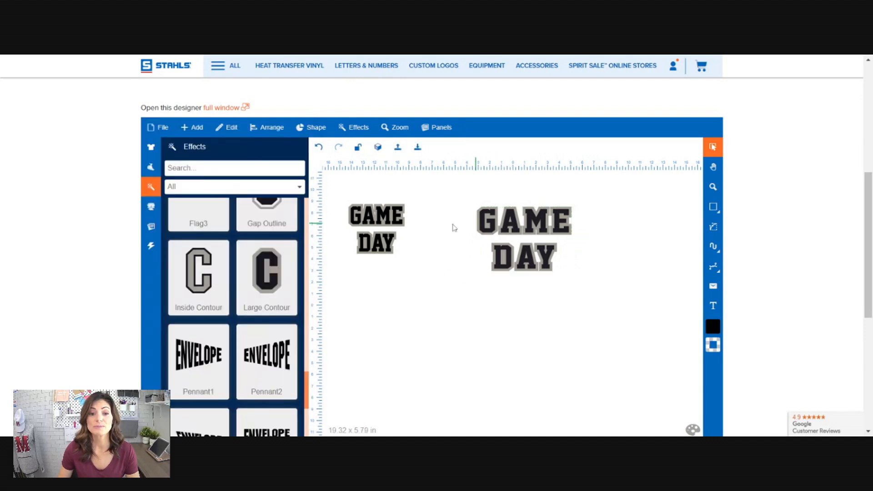
Step: Delete the smaller GAME DAY text and move the remaining one into its place
drag(536, 228, 516, 222)
click(531, 280)
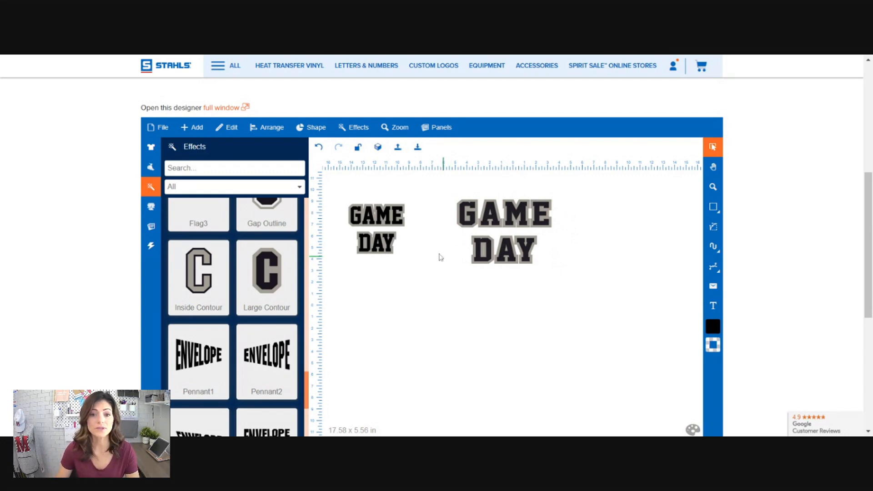
click(377, 225)
key(Delete)
drag(498, 213, 408, 225)
click(563, 241)
Step: Add another Large Contour effect around the GAME DAY text while its existing contour is still grey
click(355, 129)
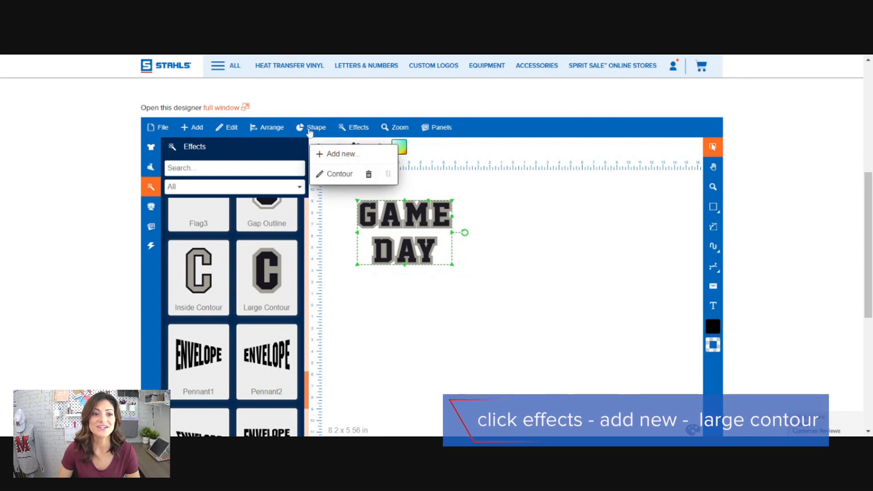
click(340, 154)
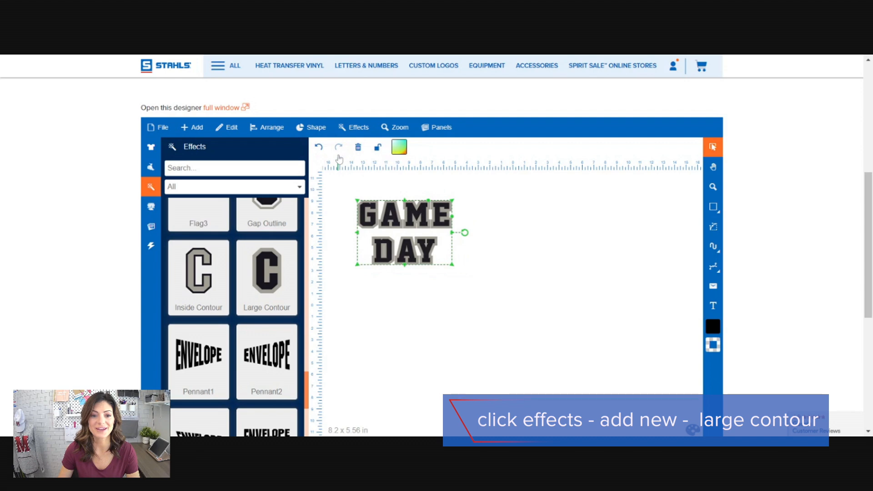
click(254, 293)
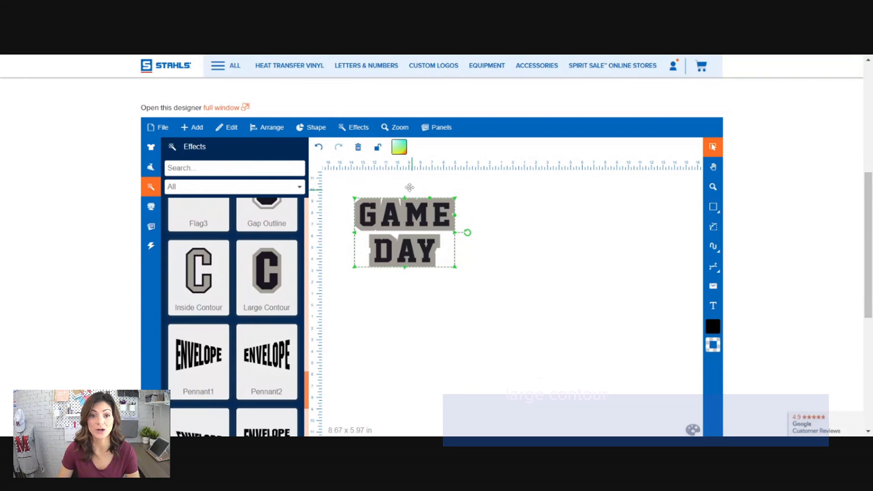
Step: Try gold D7A003 as the contour fill, and undo both the recoloring and the extra Large Contour
click(399, 147)
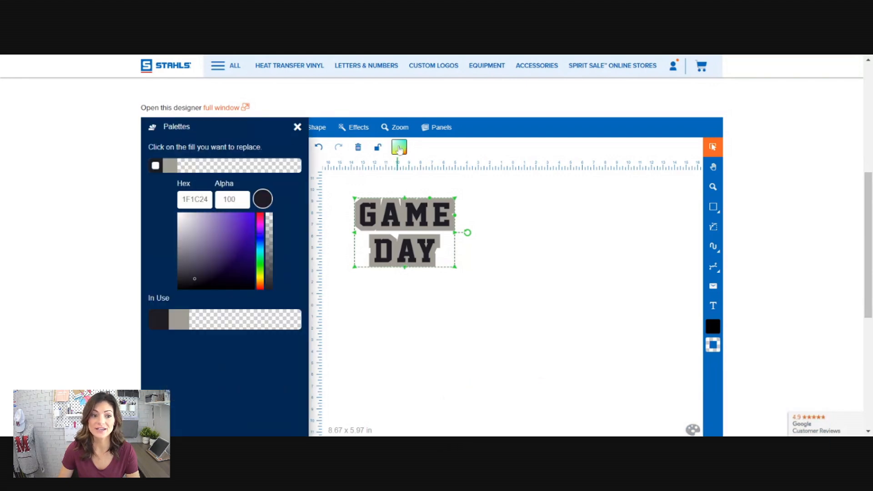
click(170, 170)
click(253, 223)
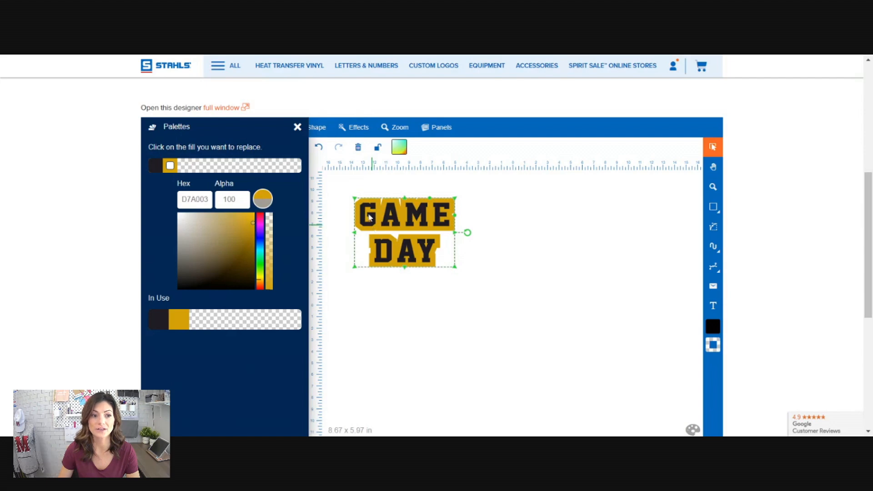
click(297, 127)
click(319, 147)
click(319, 148)
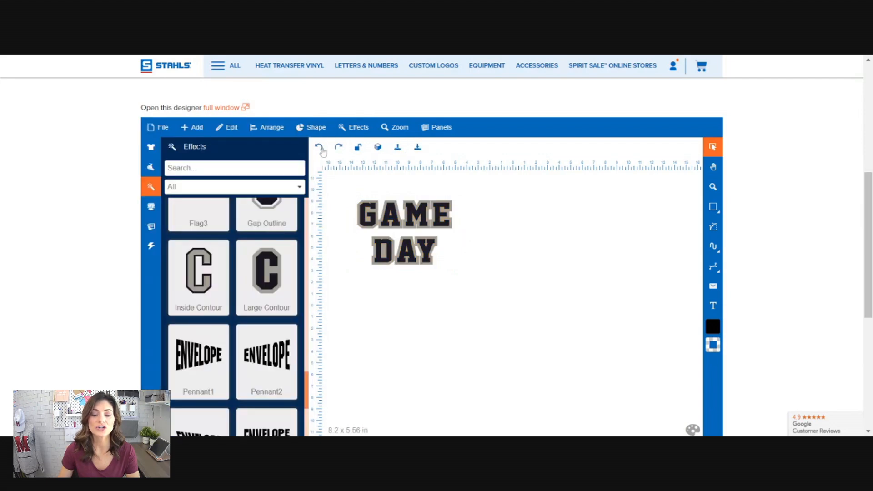
Step: Recolor the grey contour fill of the GAME DAY text to light grey E2E1DF
click(398, 208)
click(399, 147)
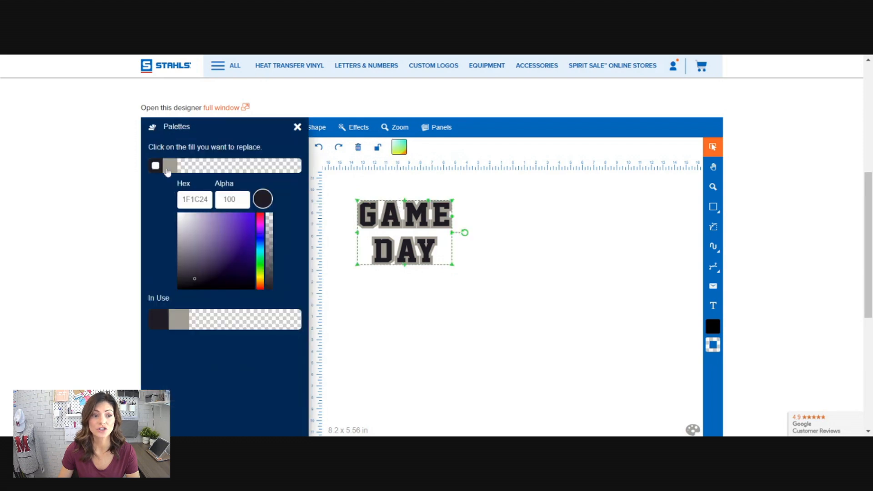
click(169, 167)
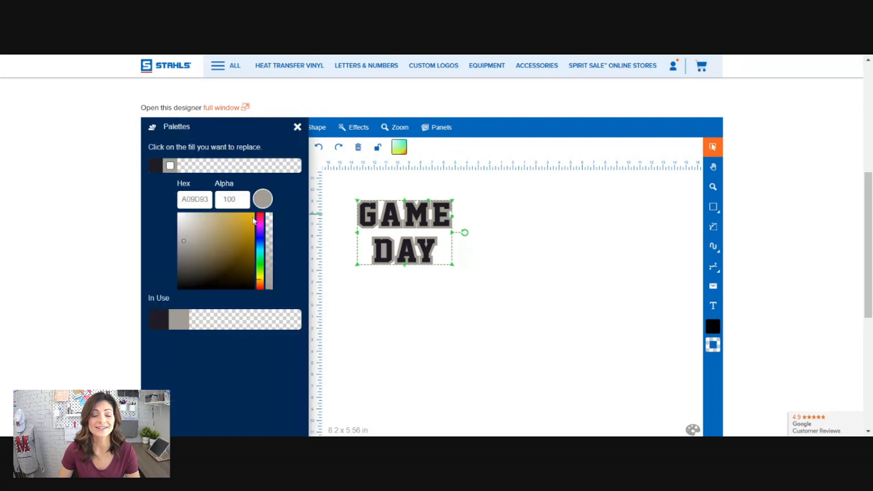
click(179, 224)
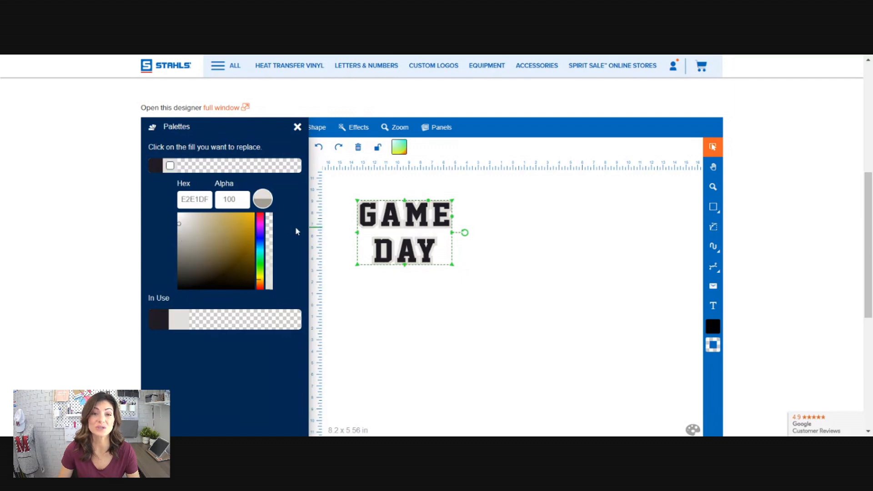
click(298, 128)
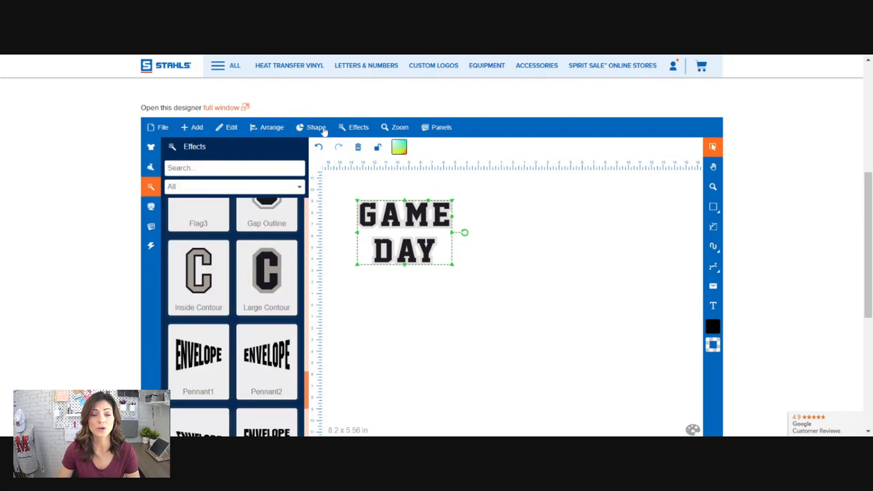
Step: Add an outer Large Contour effect around the light grey one and move the GAME DAY design slightly up and to the left
click(353, 130)
click(340, 156)
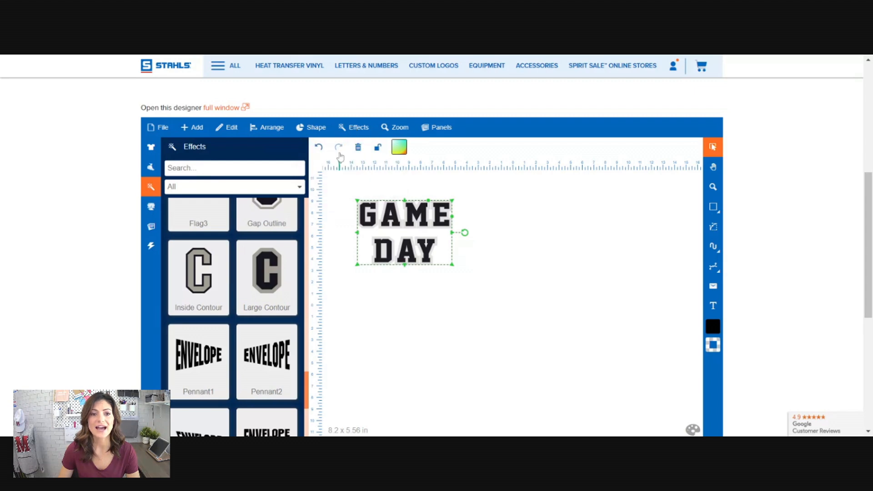
click(257, 292)
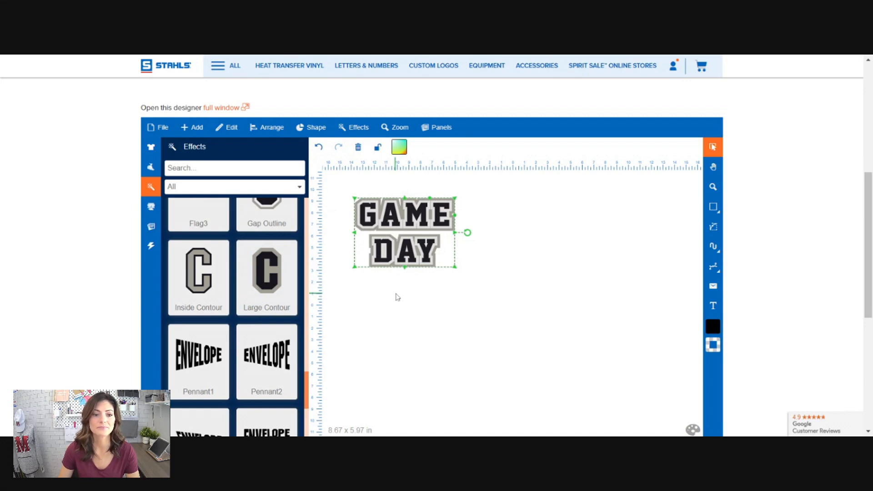
drag(390, 240, 380, 229)
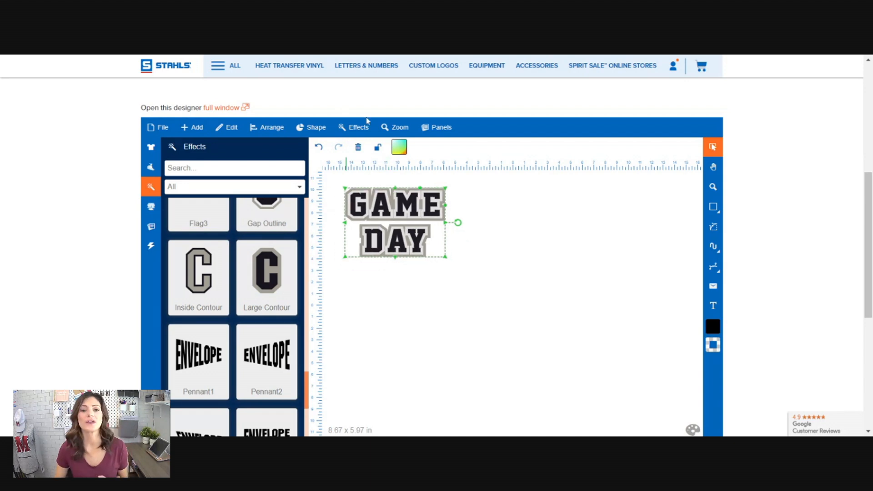
Step: Recolor the dark letter fill of the GAME DAY design to pink CDABB9
click(399, 147)
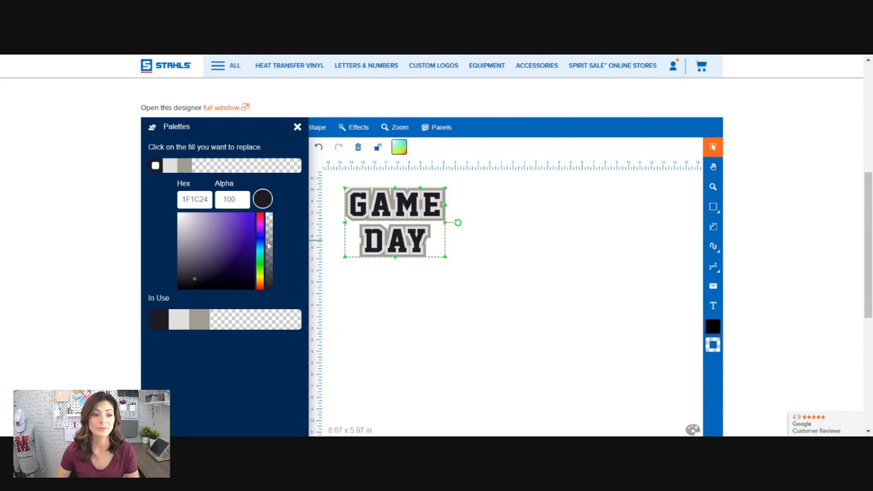
click(260, 223)
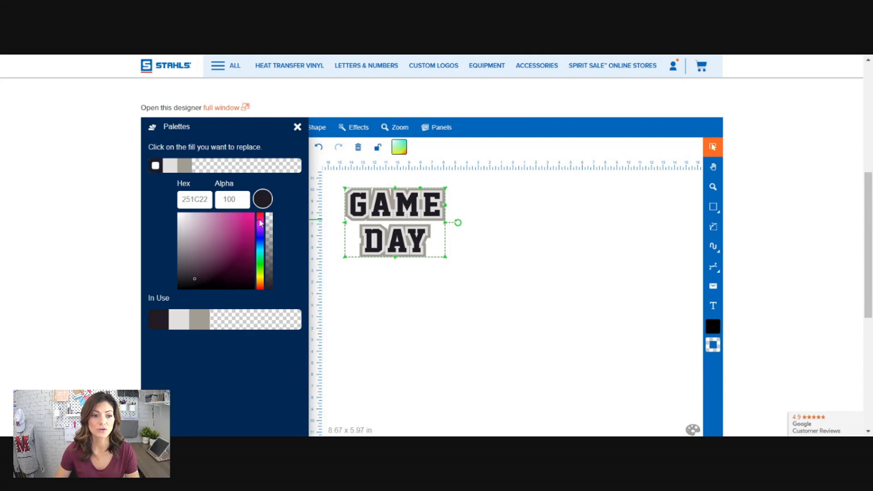
click(213, 215)
click(206, 216)
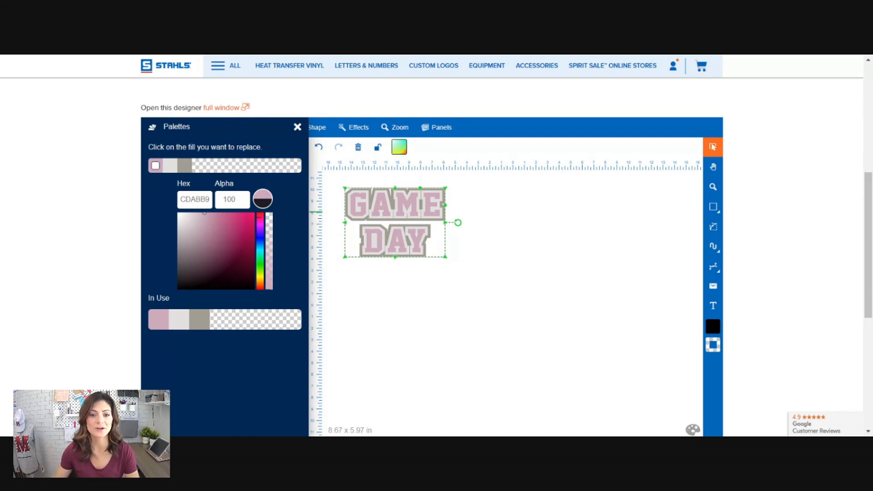
Step: Recolor the outer contour fill of the GAME DAY design to dark olive gold and deselect the design
click(184, 165)
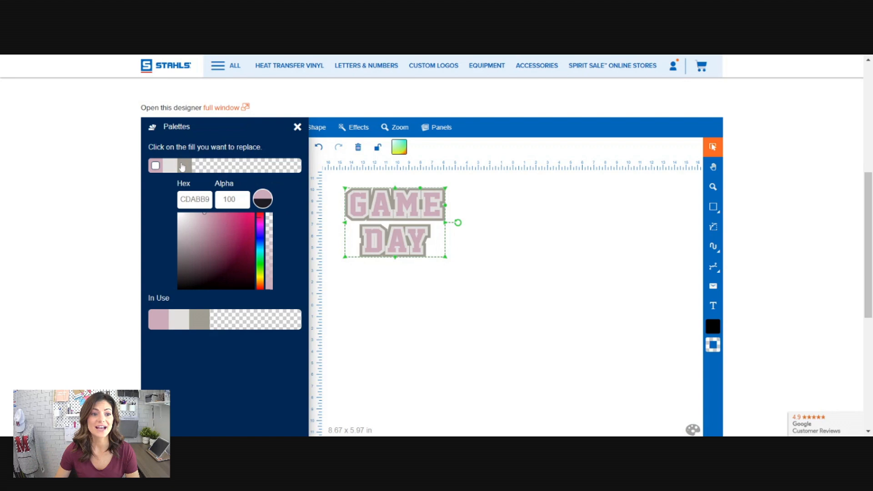
click(252, 229)
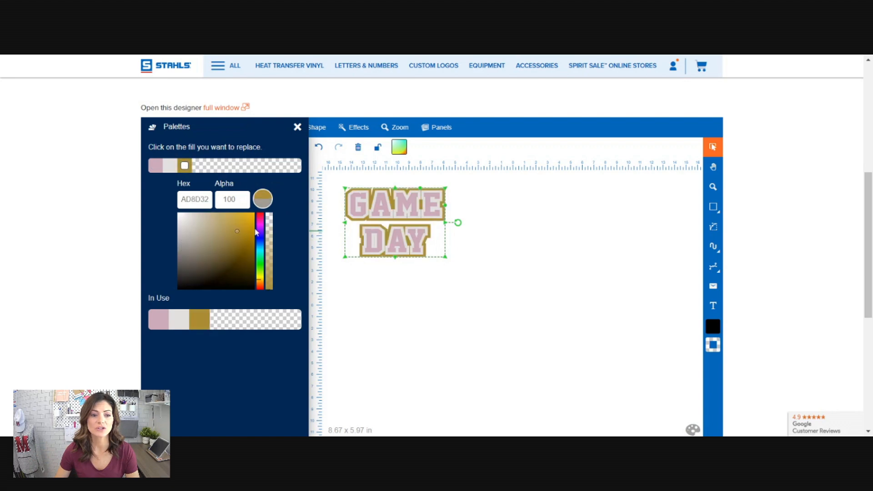
click(259, 240)
click(258, 236)
drag(248, 236, 184, 219)
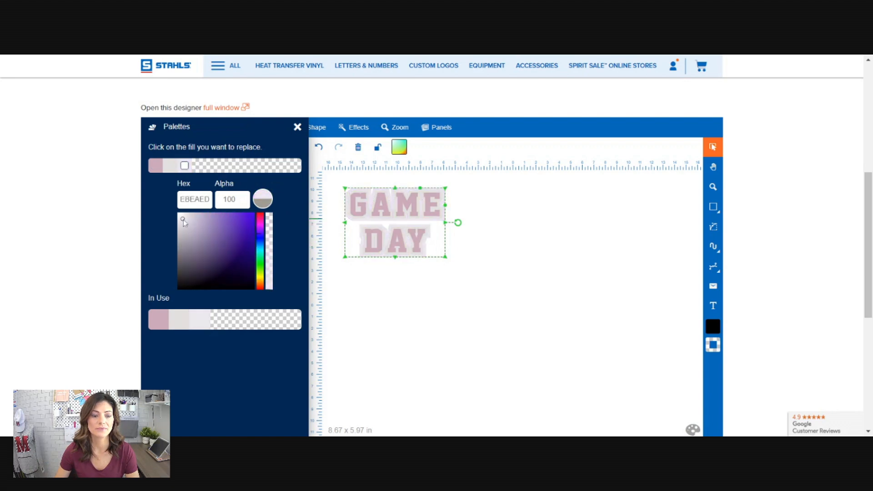
click(258, 277)
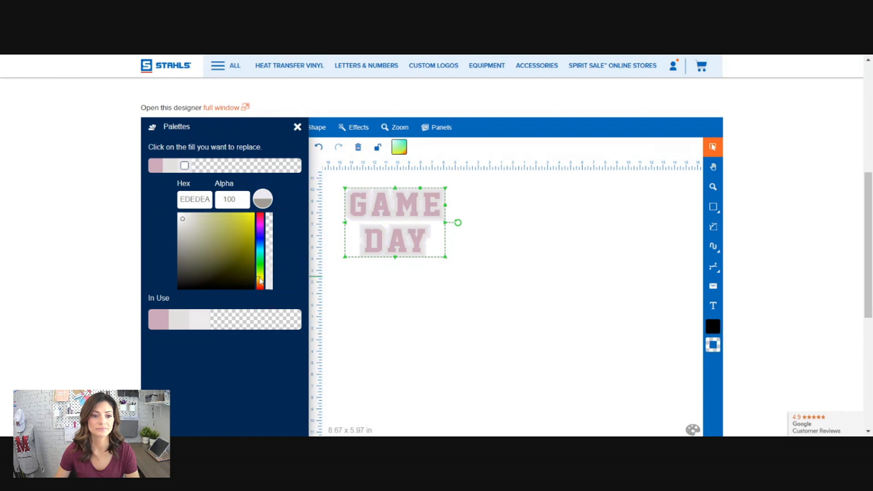
click(260, 283)
click(247, 245)
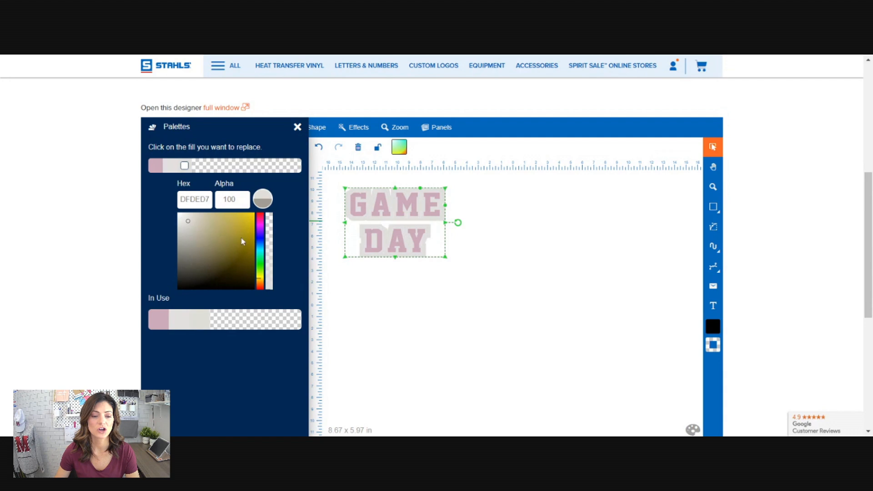
drag(247, 245, 249, 246)
click(491, 206)
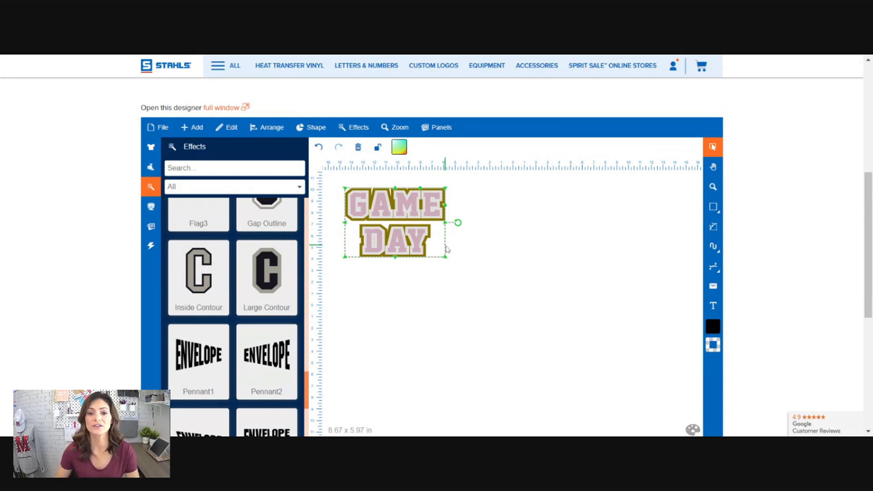
click(511, 241)
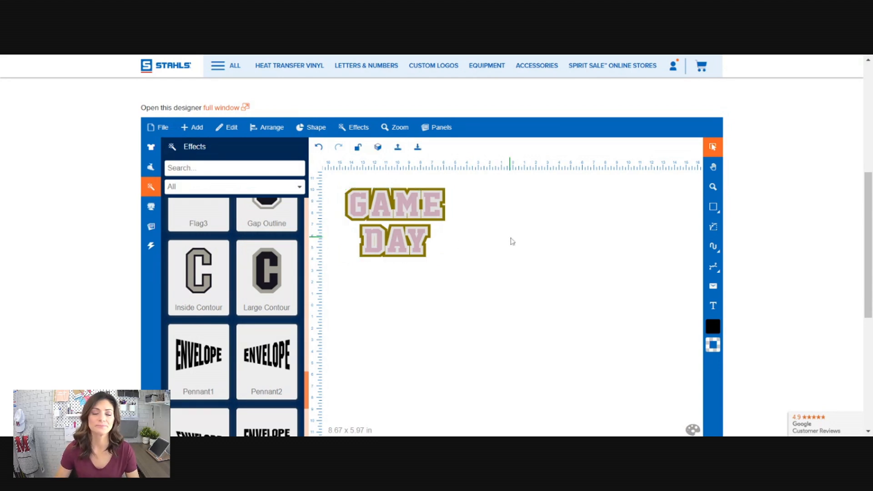
Step: Break the GAME DAY design apart by color and move the light grey contour layer to the right of the other layers
click(422, 212)
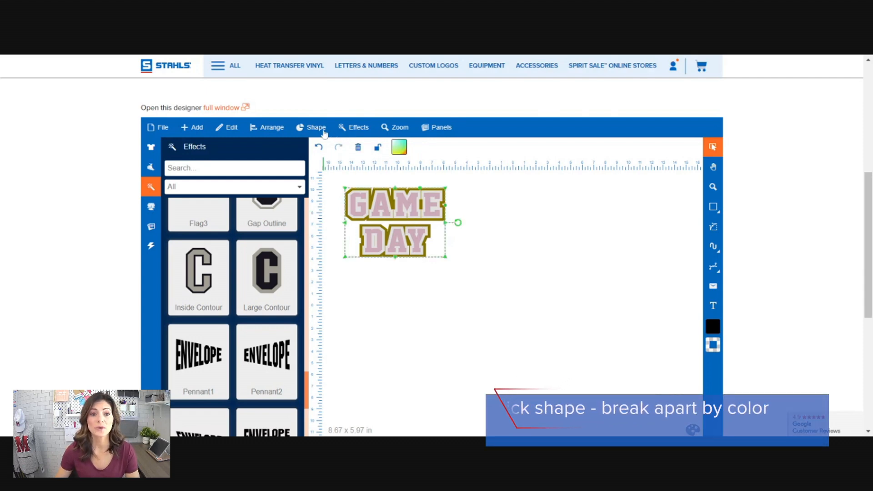
click(276, 129)
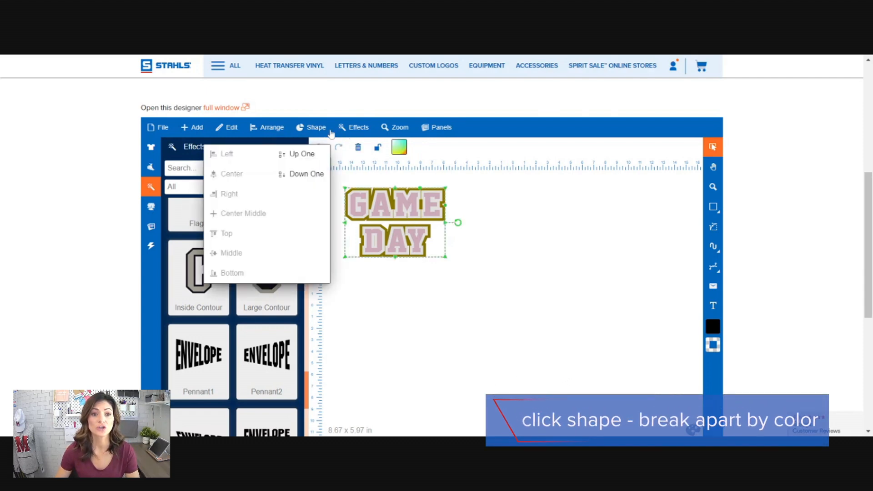
click(313, 129)
click(325, 257)
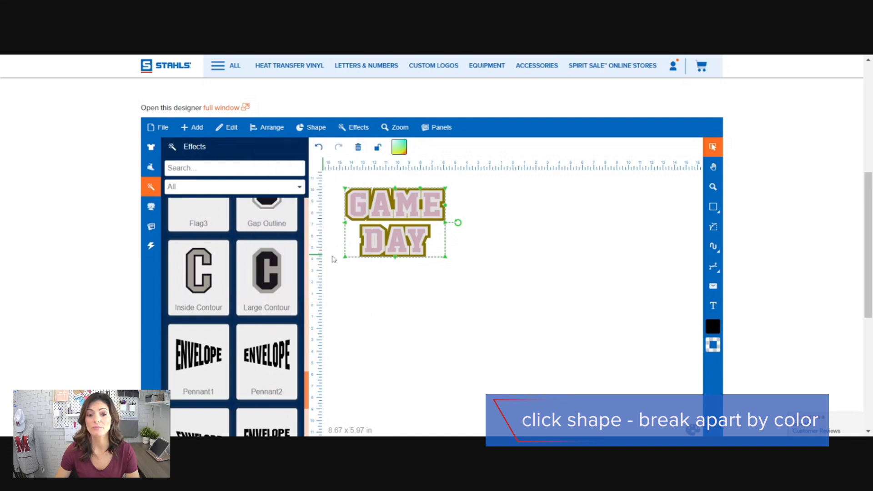
drag(417, 247, 549, 243)
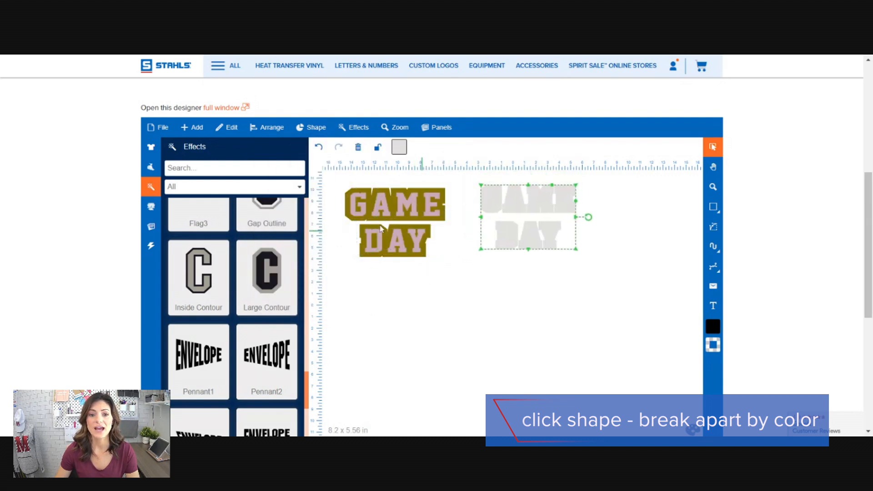
Step: Move the pink GAME DAY letter layer below the gold and light grey contour layers
click(399, 244)
drag(400, 244, 489, 327)
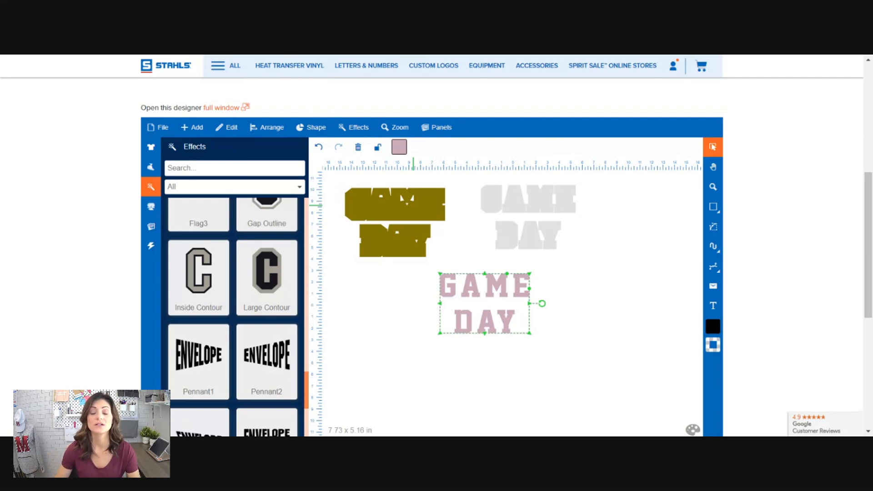
Step: Undo the color separation, recoloring and outer contour of the GAME DAY design, and move it slightly up and to the left
click(319, 147)
click(319, 148)
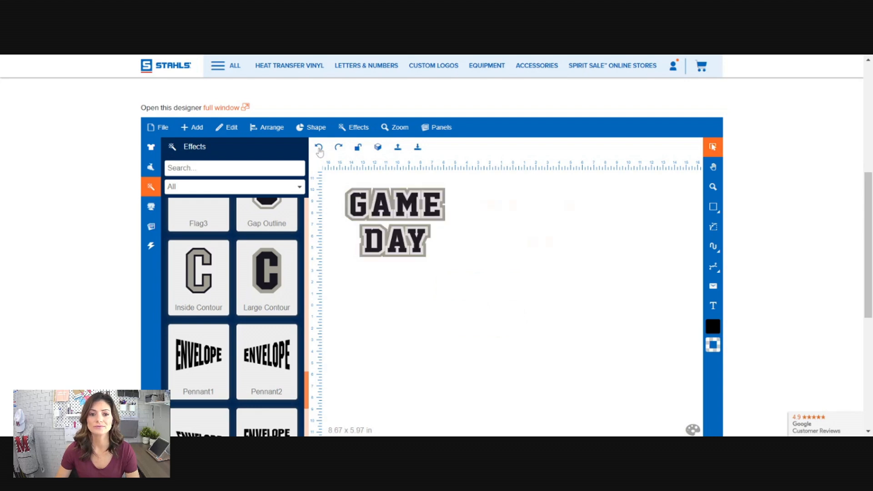
click(319, 148)
click(319, 147)
drag(406, 221, 392, 209)
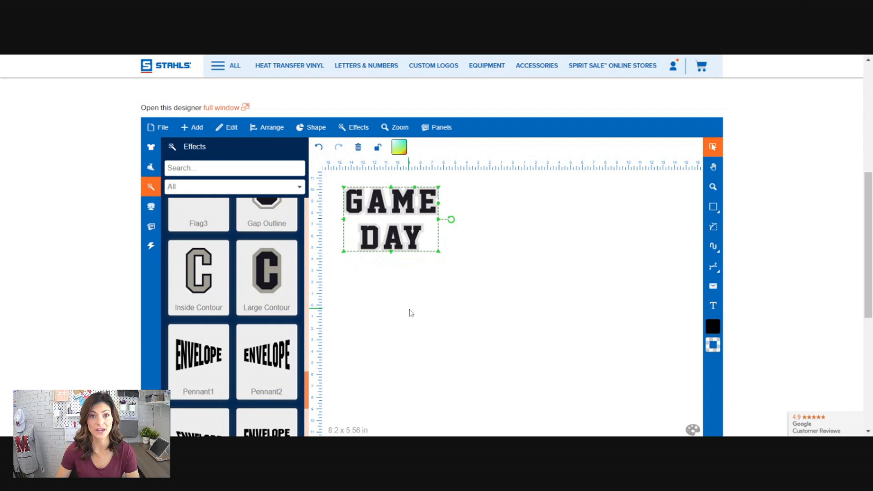
click(398, 261)
Step: Break the GAME DAY design apart by color and move the dark letters to the right of the light grey contour layer
click(402, 207)
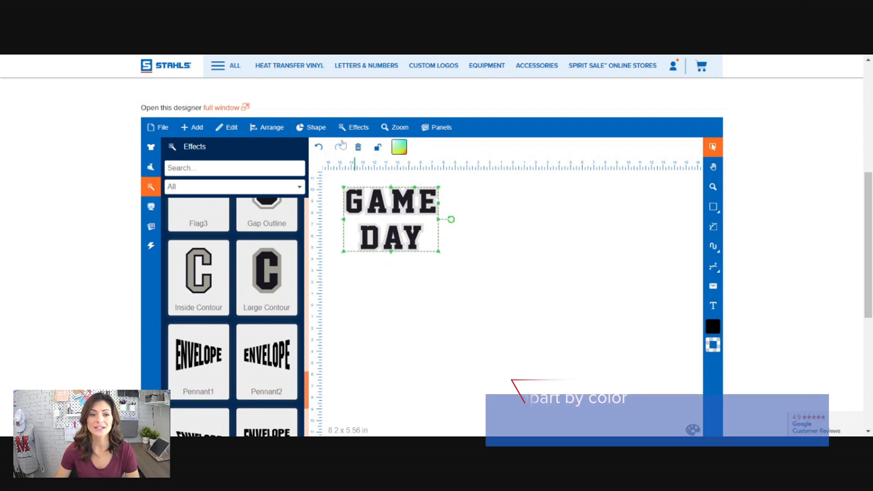
click(310, 129)
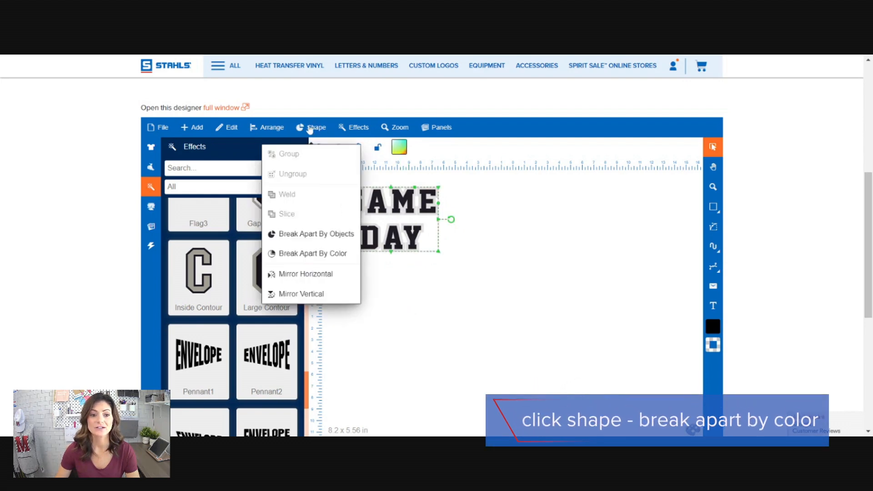
click(319, 257)
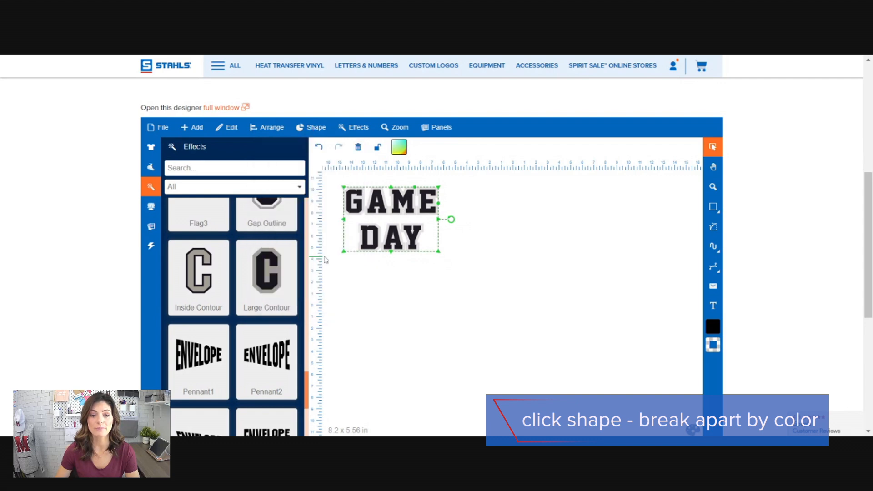
drag(455, 206, 550, 207)
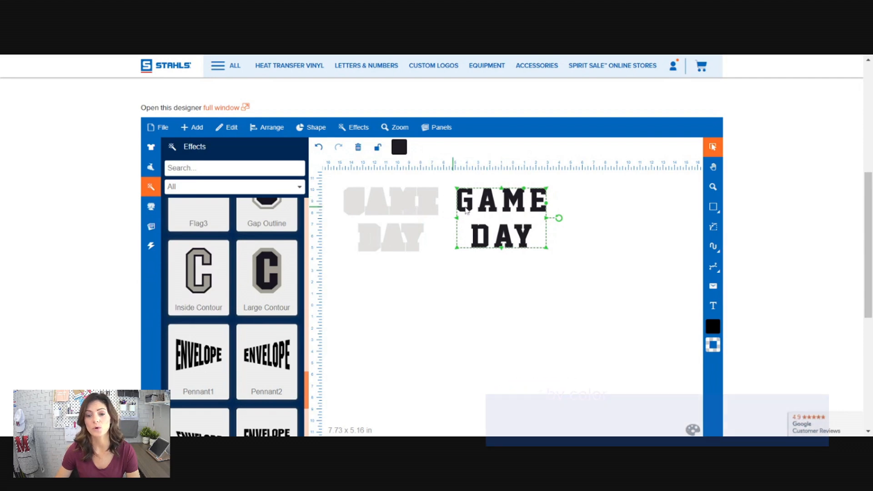
Step: Apply the Large Contour effect to the separated light grey contour layer
click(406, 210)
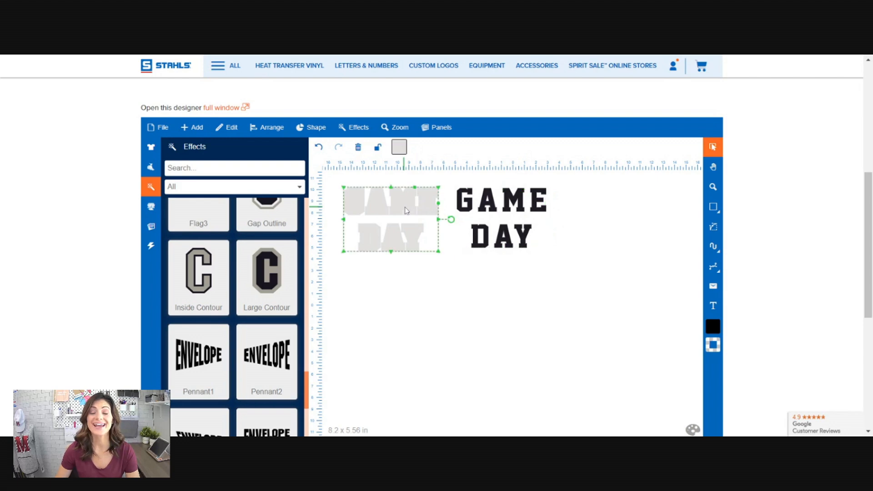
click(271, 289)
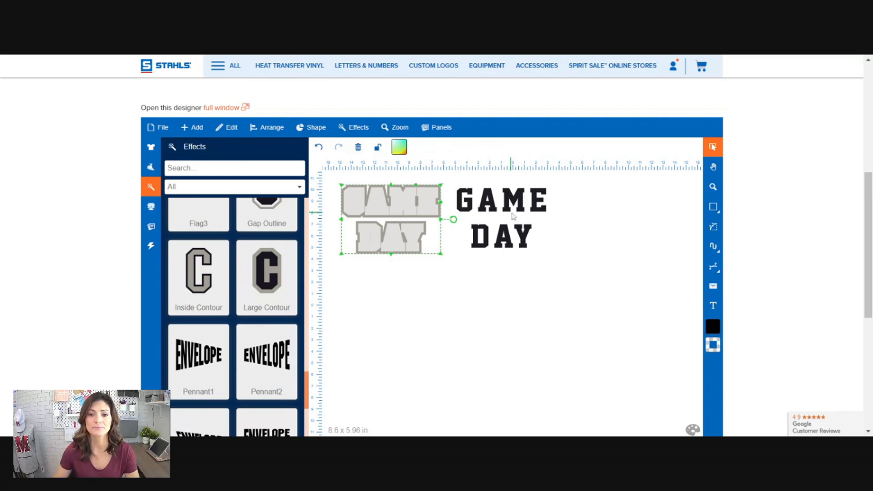
Step: Place the dark letters back on the double contour and align all layers Center Middle
drag(507, 210, 400, 208)
click(460, 284)
drag(486, 283, 334, 181)
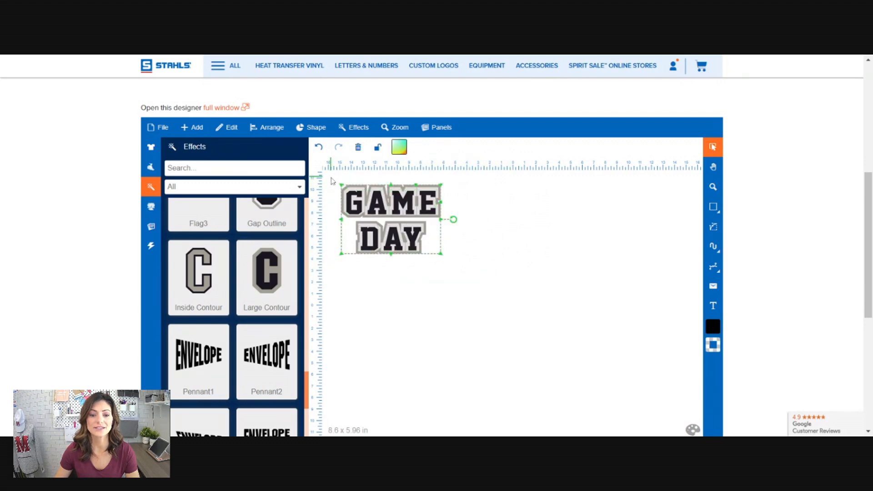
click(267, 131)
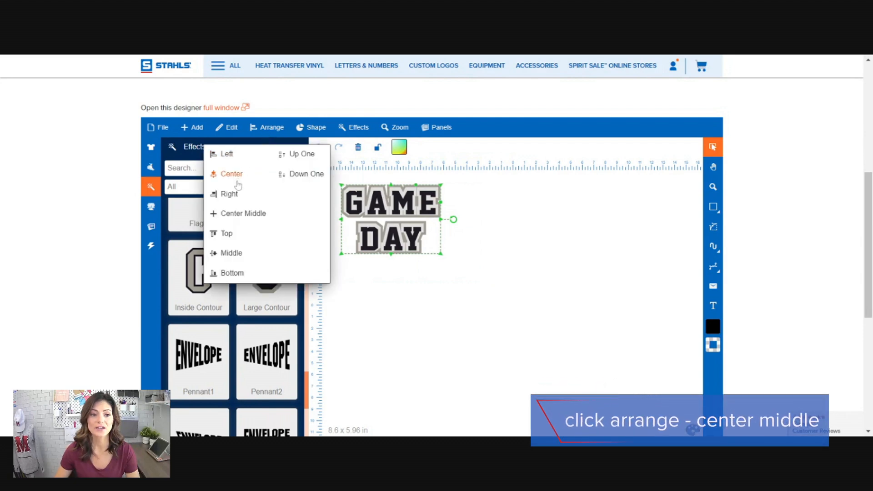
click(238, 217)
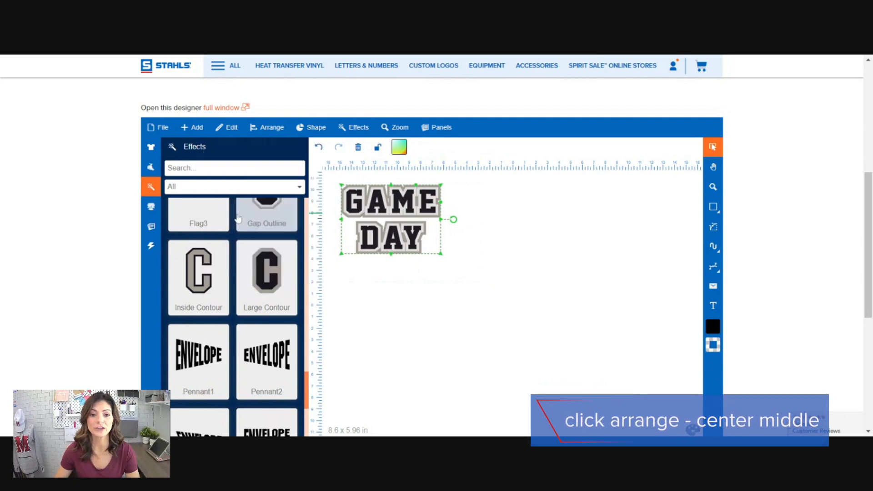
click(402, 280)
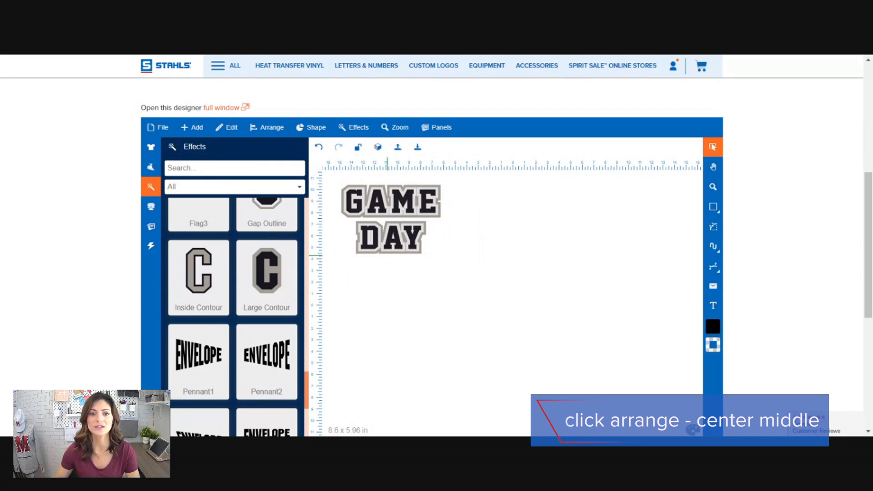
click(439, 205)
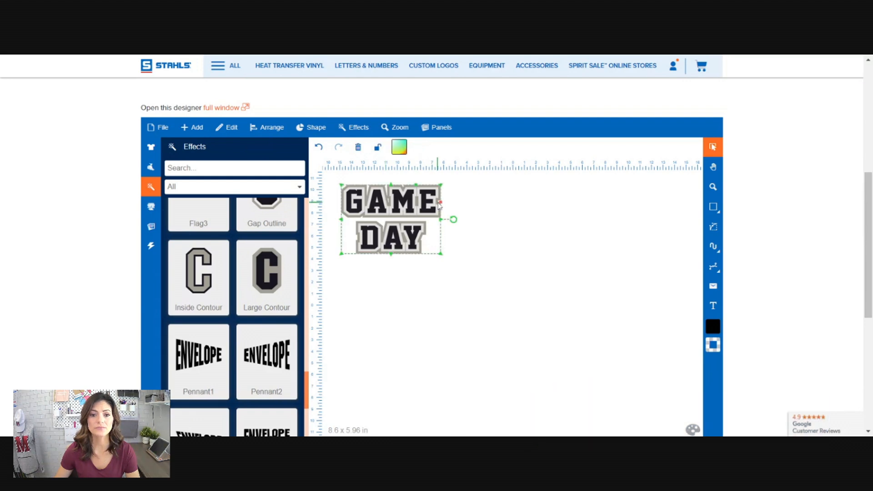
click(400, 150)
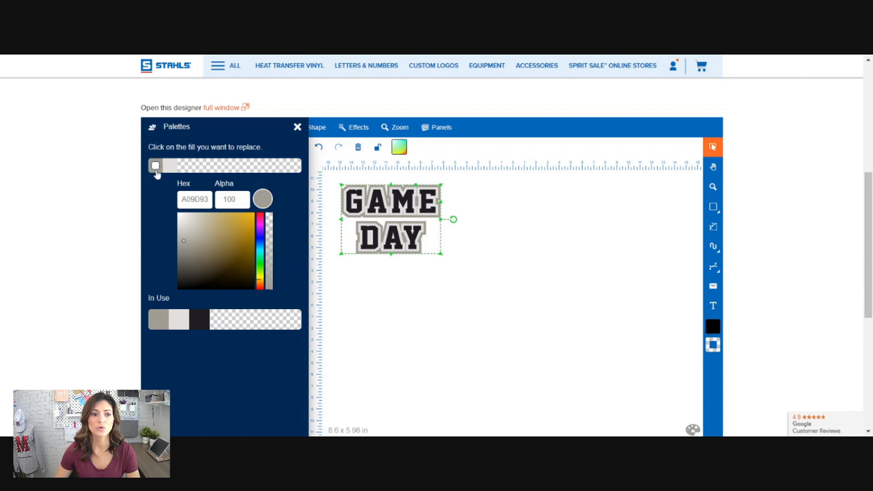
click(457, 314)
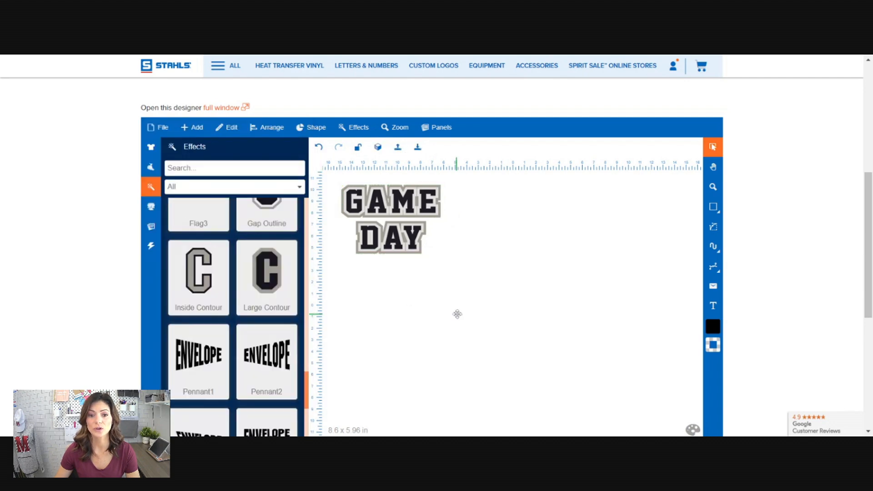
Step: Group the dark letters and the double contour into one GAME DAY design
drag(322, 173, 331, 177)
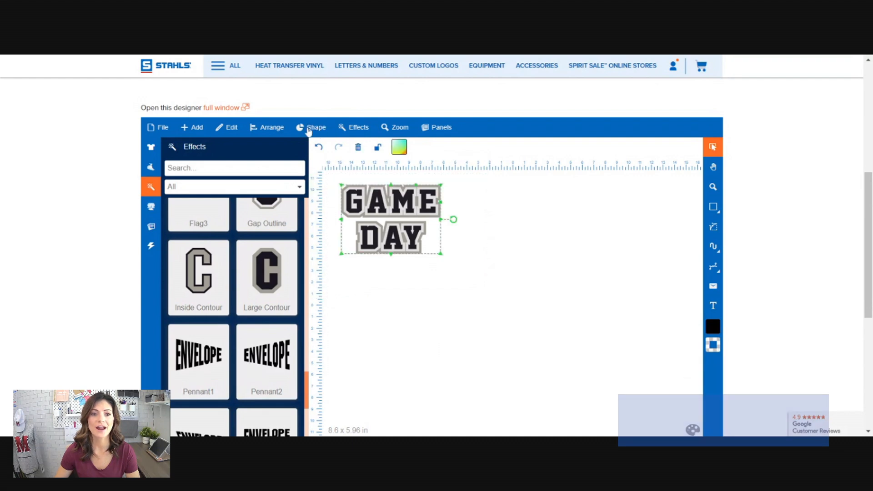
click(320, 129)
click(289, 154)
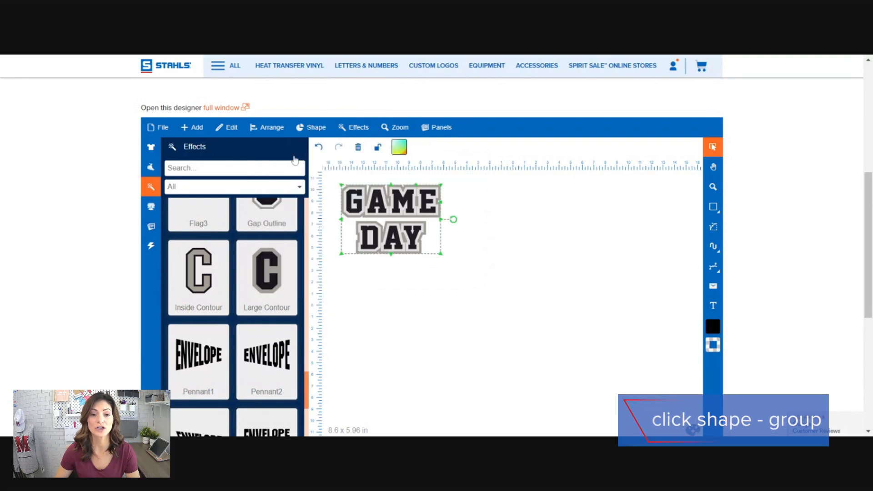
click(431, 271)
Step: Enlarge the grouped GAME DAY design to about 10.02 x 6.95 in and move it slightly down and to the right
click(431, 250)
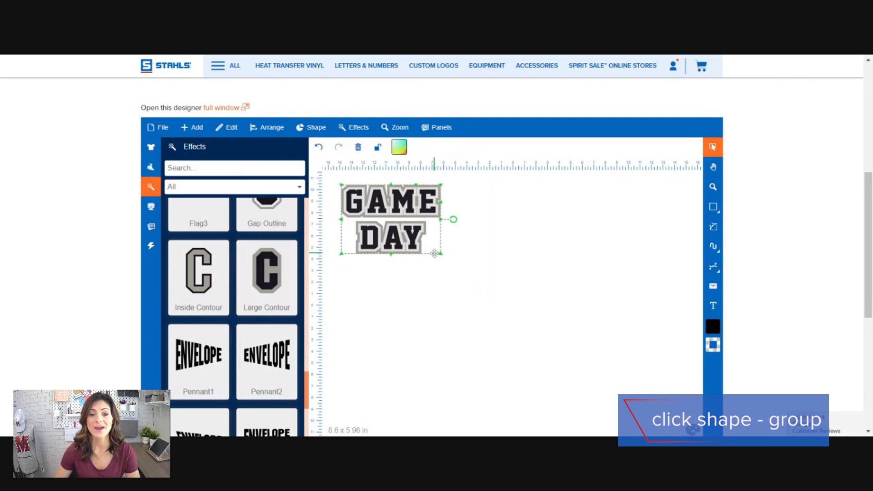
drag(440, 258, 457, 265)
click(474, 306)
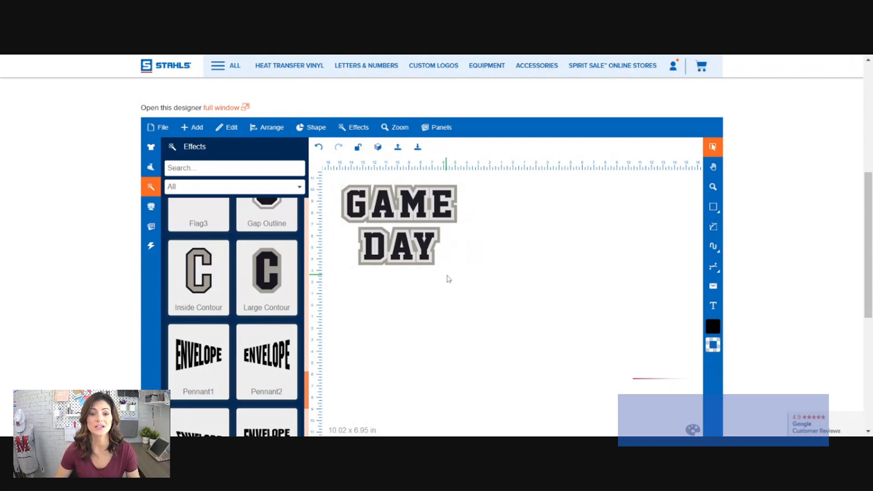
click(424, 256)
mouse_move(424, 256)
mouse_down()
mouse_move(622, 299)
mouse_move(422, 252)
mouse_up()
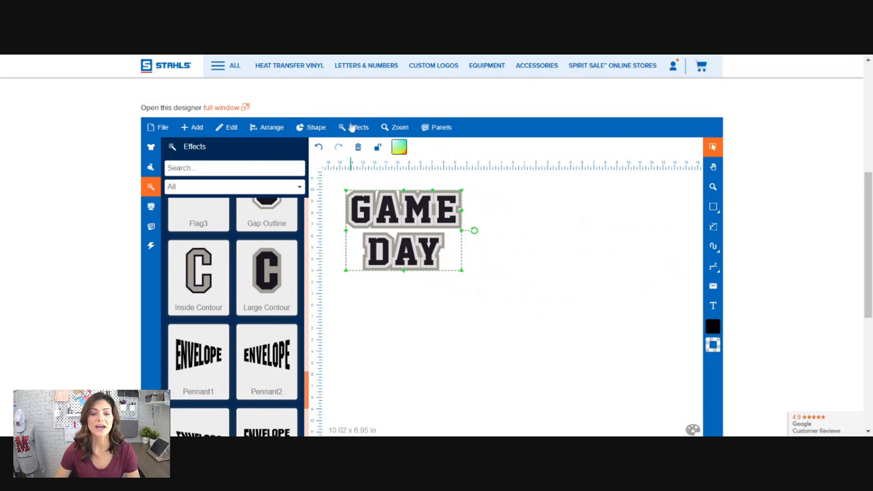
Step: Recolor the outer contour fill of the grouped design to gold 9E8500
click(400, 150)
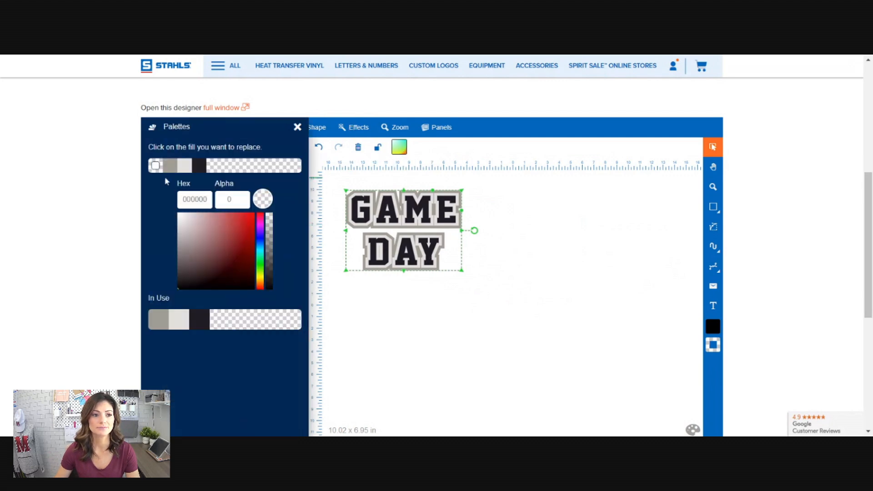
click(170, 166)
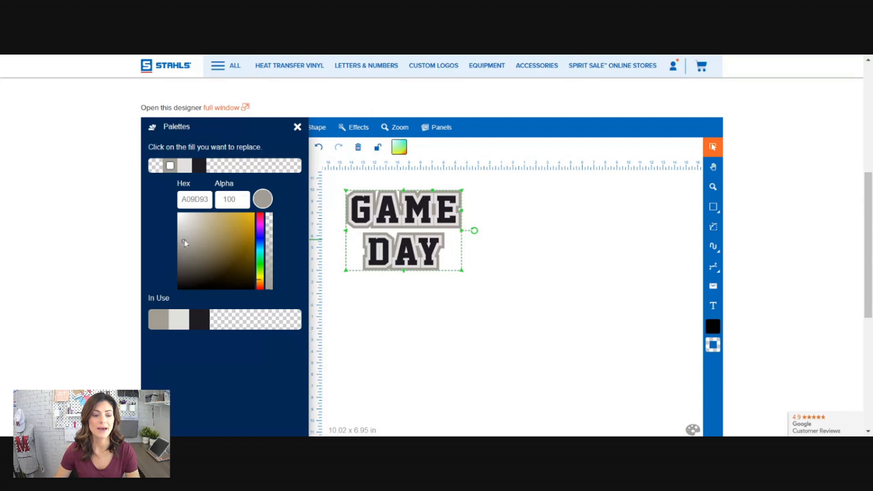
mouse_move(184, 242)
mouse_down()
mouse_move(219, 236)
mouse_move(253, 253)
mouse_up()
click(259, 253)
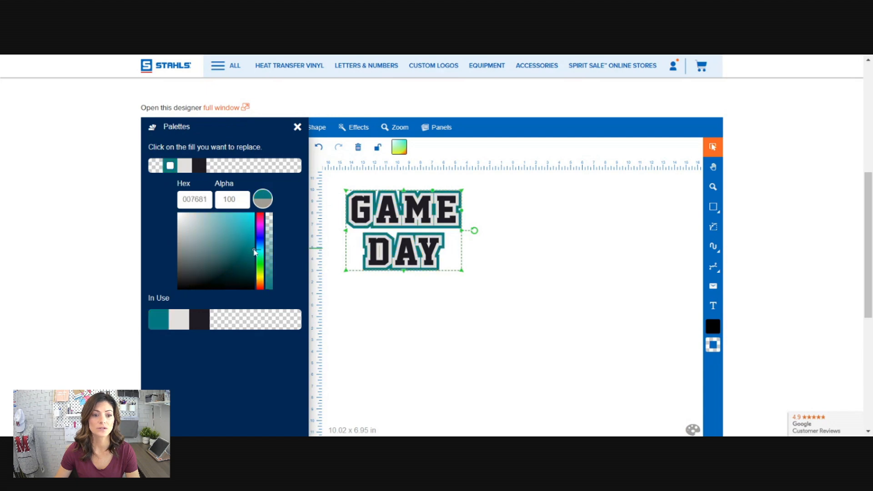
mouse_move(249, 249)
mouse_down()
mouse_move(262, 286)
mouse_move(250, 240)
mouse_up()
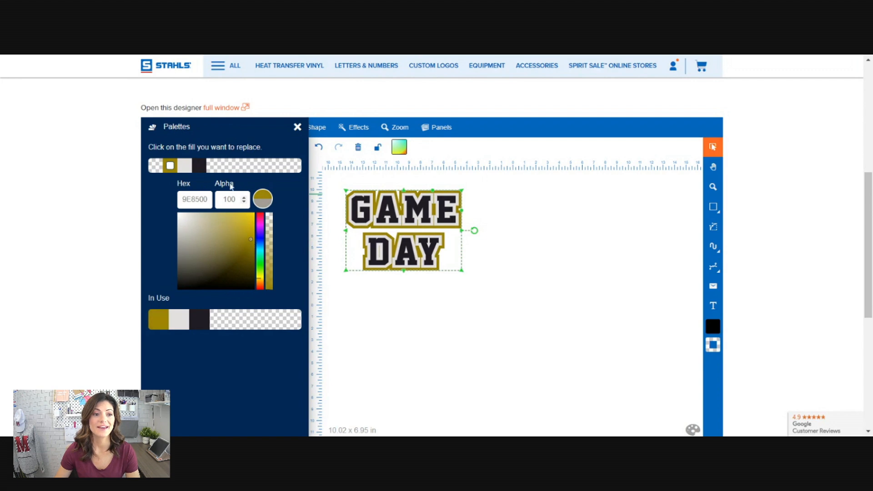
Step: Recolor the dark letter fill of the grouped design to pink C99CB9
click(198, 169)
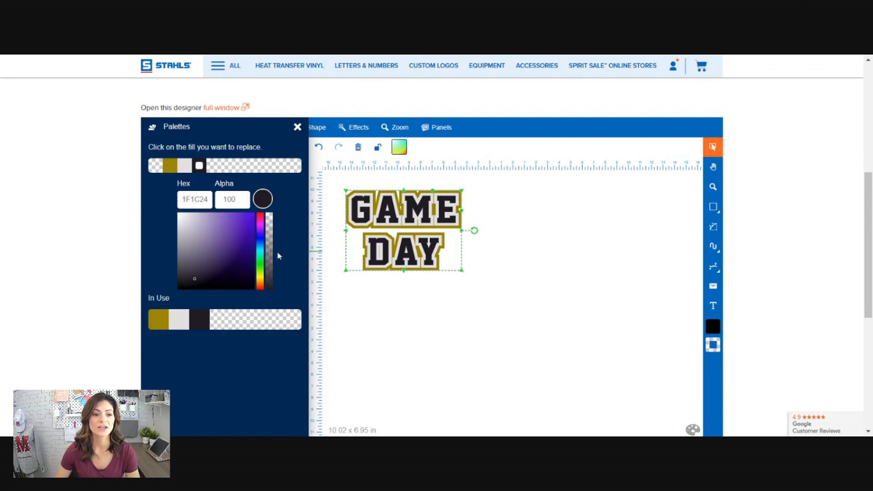
click(261, 227)
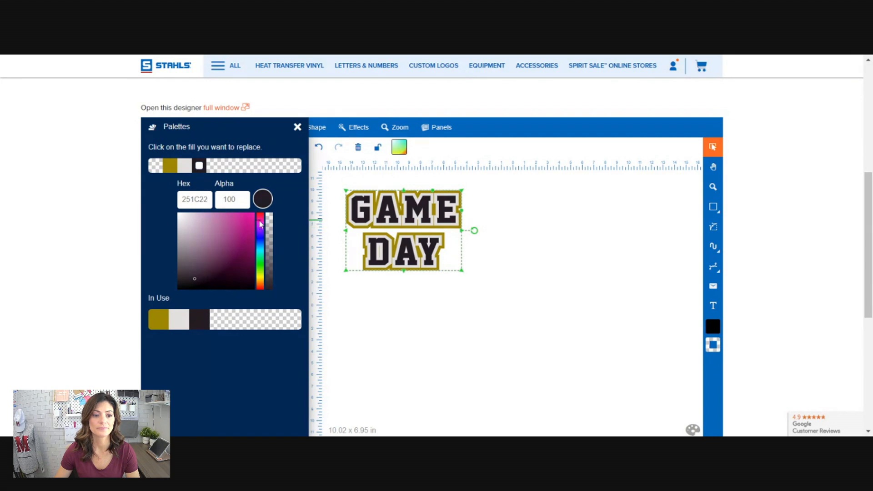
drag(219, 214, 209, 214)
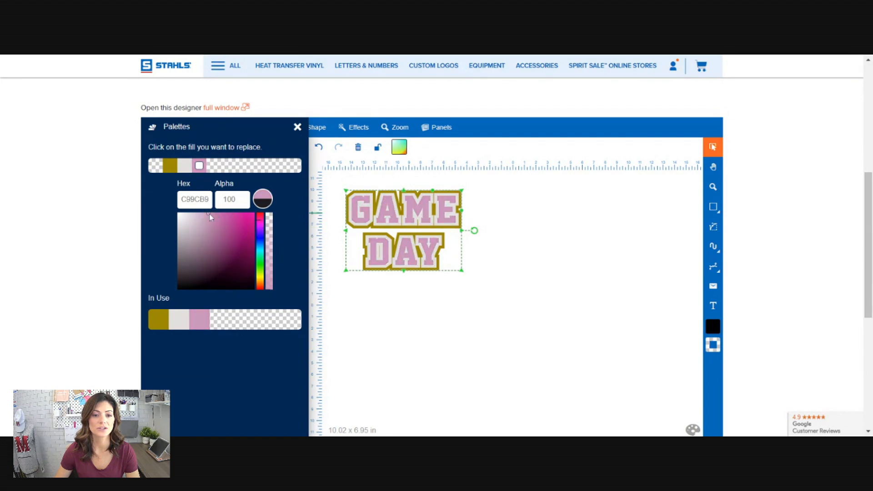
click(401, 276)
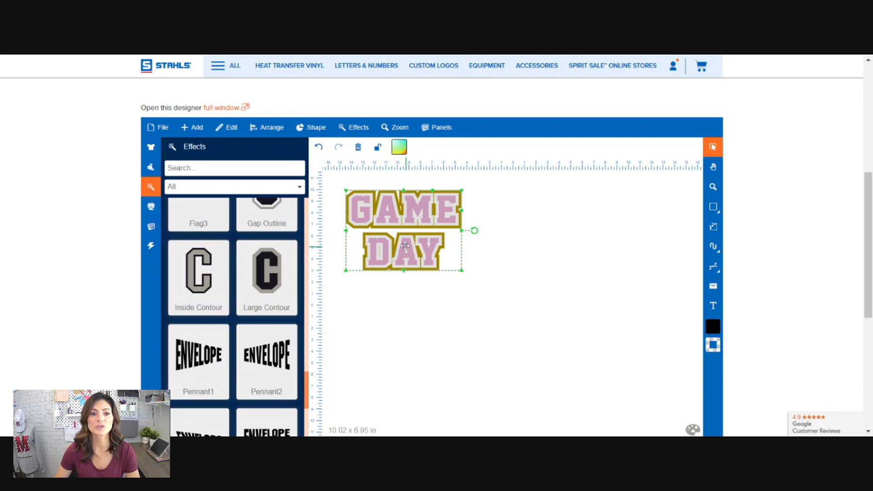
Step: Ungroup the GAME DAY design and move the pink letters to the right of the contours
click(317, 129)
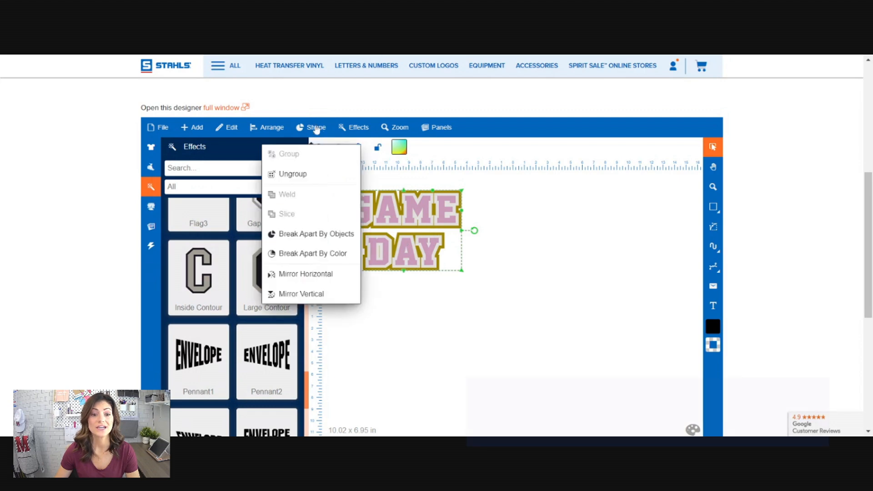
click(296, 176)
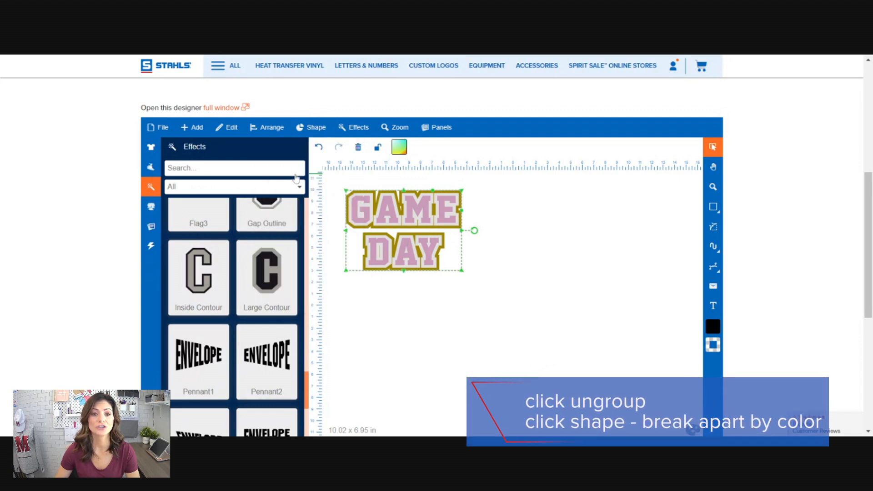
click(468, 296)
click(419, 261)
drag(419, 261, 565, 264)
Step: Break the double contour apart by color and move the light grey layer below the pink letters
click(417, 226)
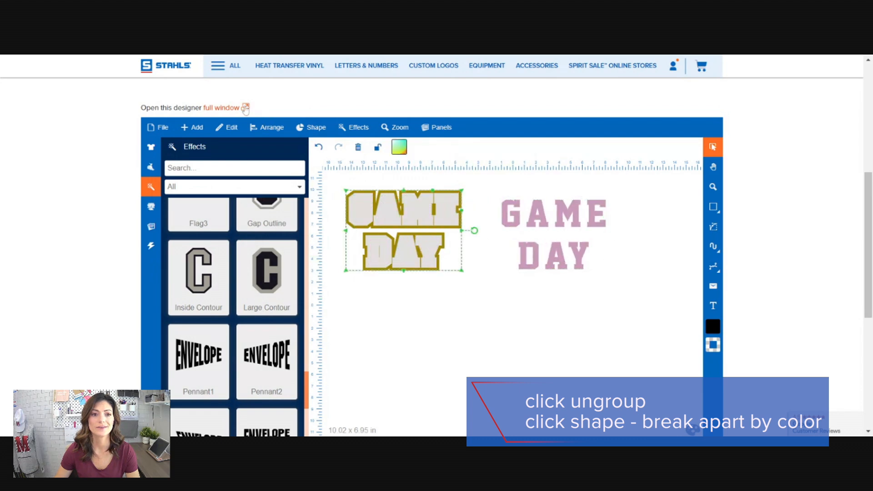
click(314, 128)
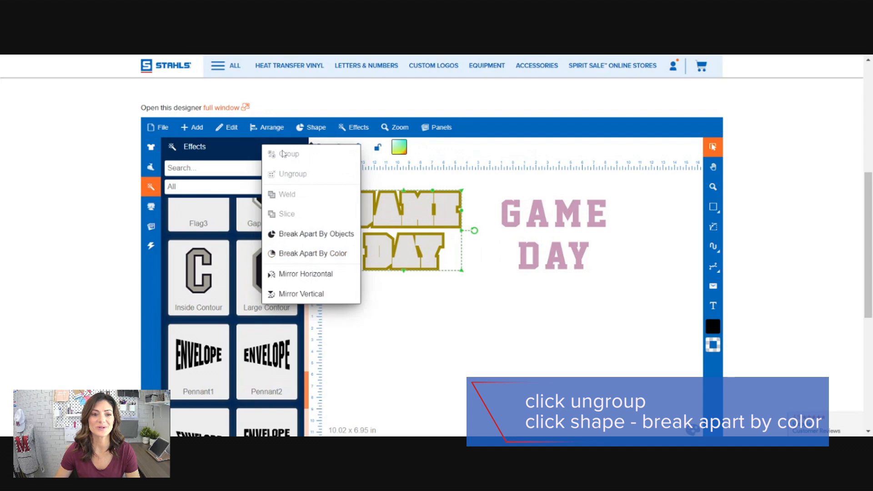
click(295, 255)
drag(417, 264, 517, 361)
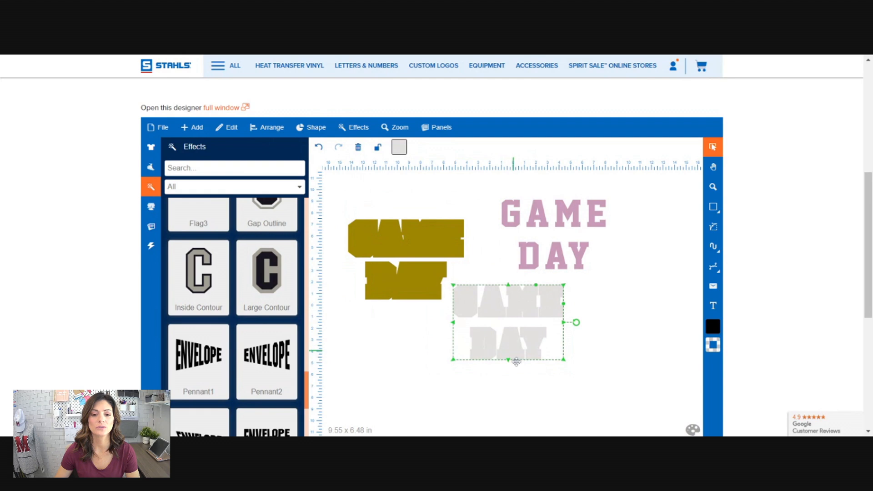
Step: Undo the layer separation so that the pink letters and both contours form the assembled GAME DAY design again
click(319, 148)
click(319, 149)
click(319, 148)
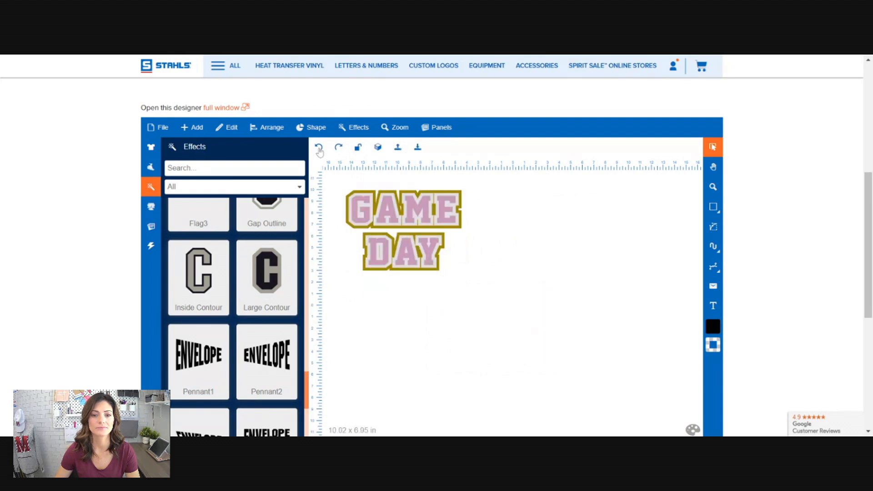
Step: Reposition the assembled GAME DAY design and scale it down proportionally to about 9 x 6.2 in
mouse_move(430, 211)
mouse_down()
mouse_move(455, 211)
mouse_move(430, 208)
mouse_up()
click(508, 245)
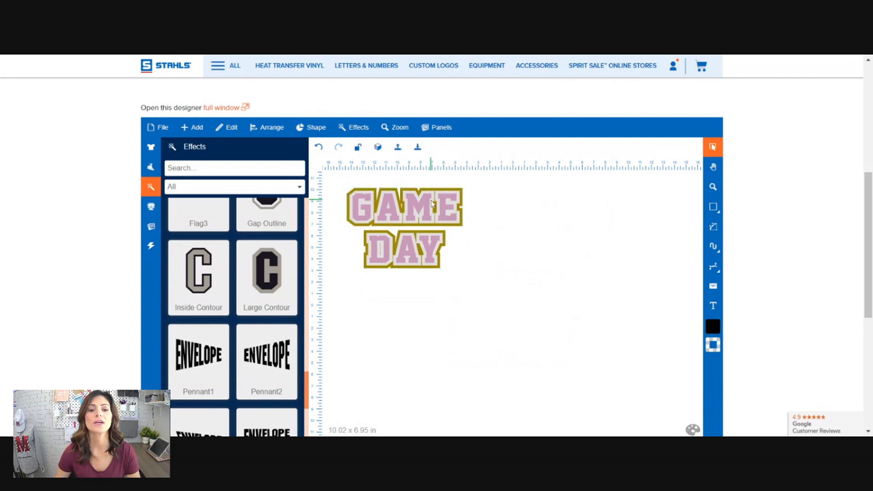
drag(438, 242, 432, 248)
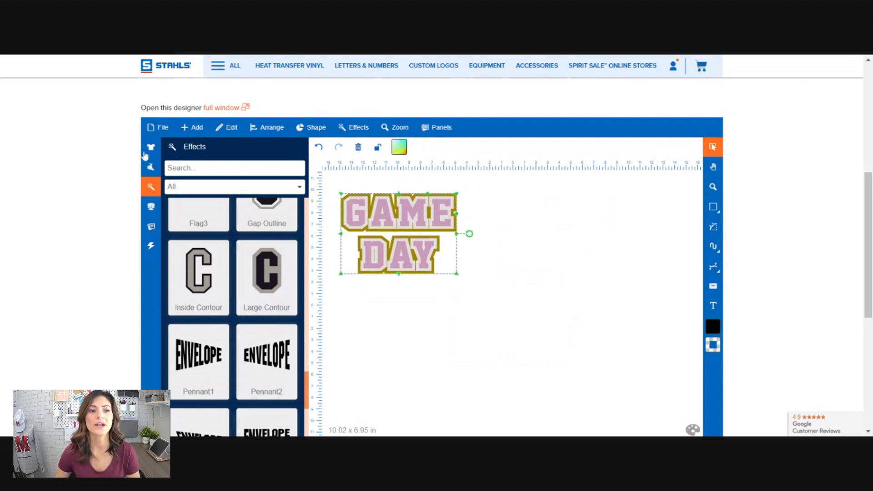
click(501, 245)
click(404, 215)
mouse_move(458, 274)
mouse_down()
mouse_move(490, 296)
mouse_move(448, 263)
mouse_up()
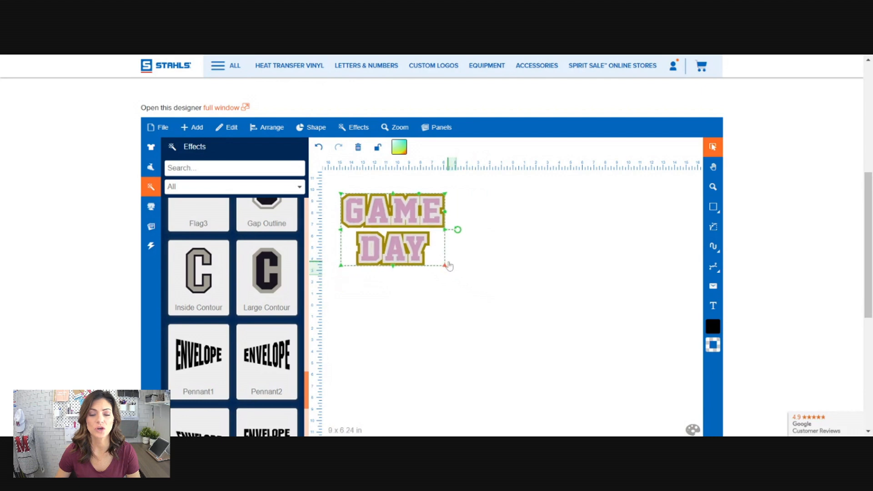
click(472, 266)
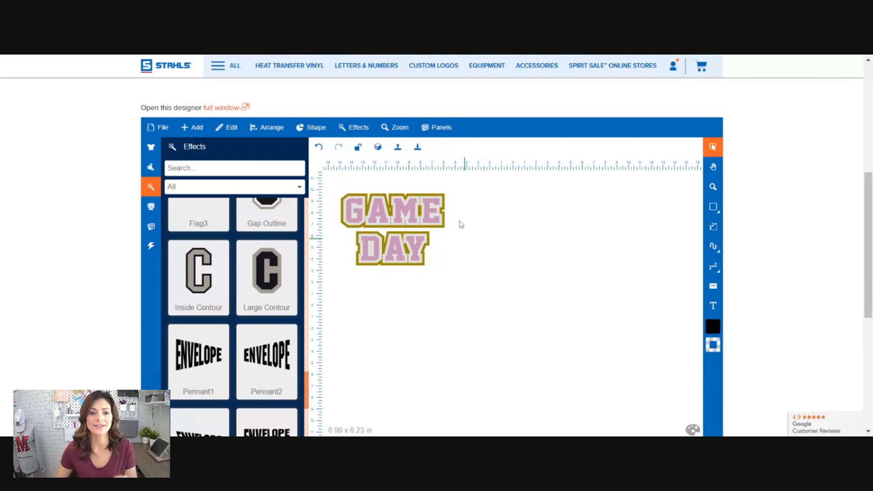
Step: Delete the finished design and add a new Large Contour text reading GAME DAY
drag(433, 209, 537, 214)
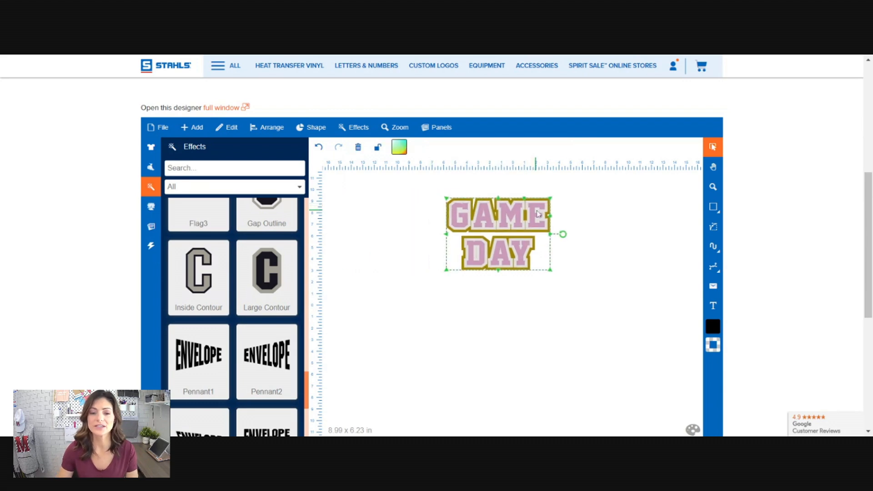
key(Delete)
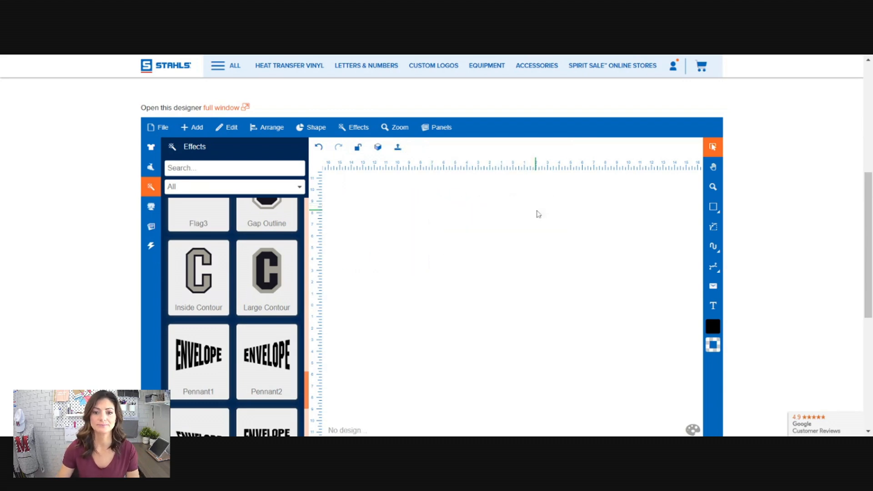
click(259, 282)
drag(511, 303, 371, 213)
double_click(372, 213)
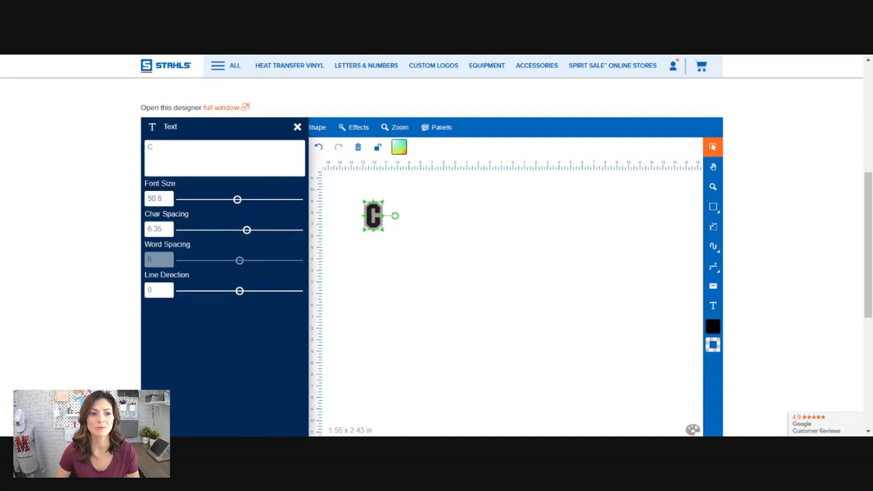
key(BackSpace)
text(GAME DAY)
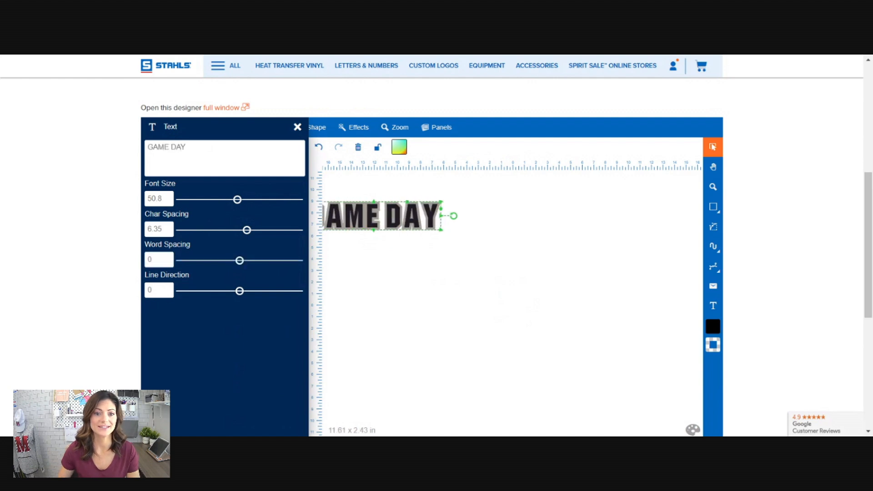
Step: Move the new text fully into the canvas and split it into two lines, GAME above DAY
click(355, 220)
drag(400, 220, 518, 221)
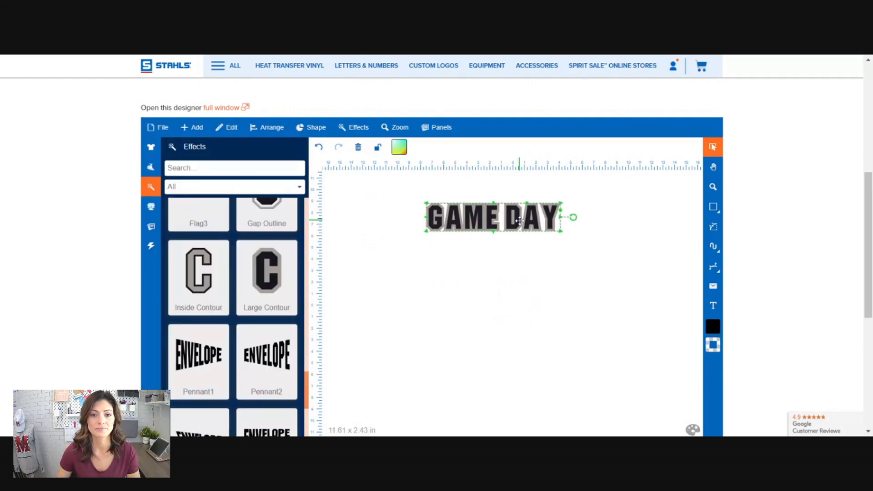
double_click(475, 211)
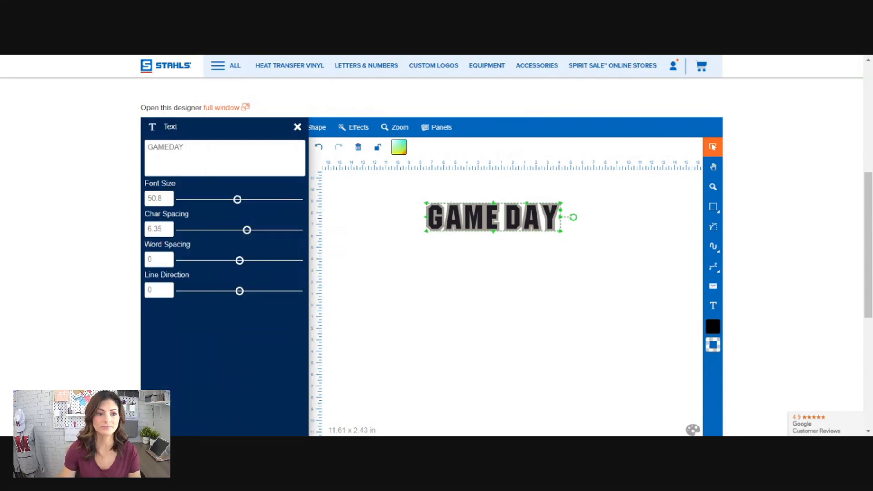
key(Return)
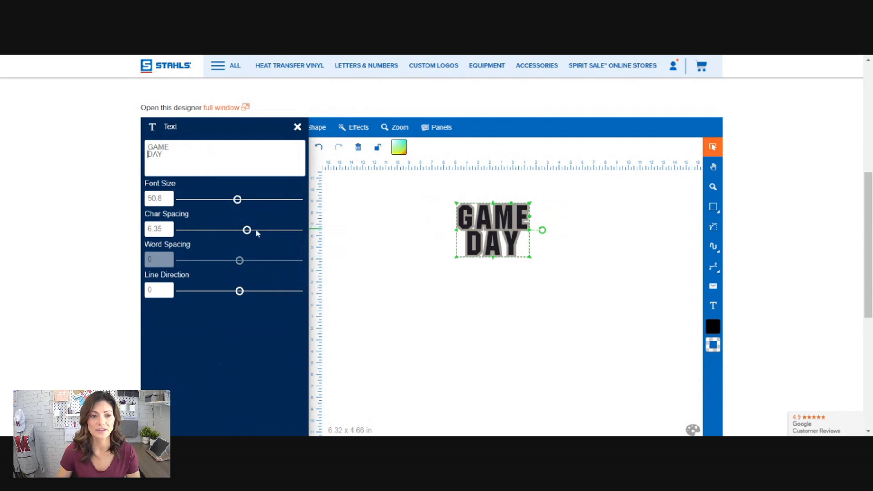
Step: Set the character spacing of the two-line text to 0.63
click(168, 228)
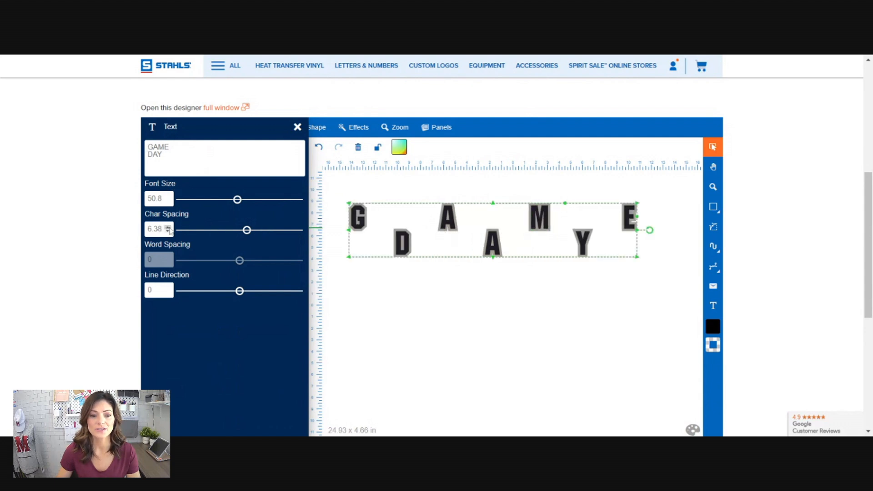
click(167, 231)
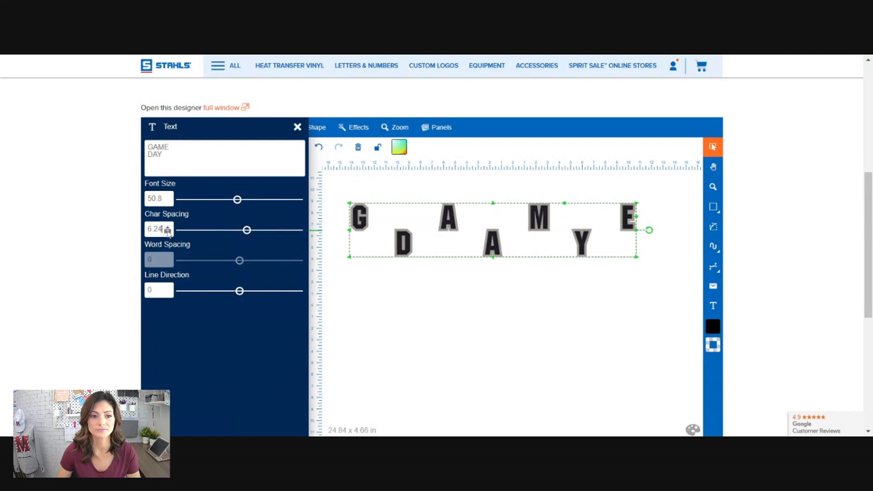
click(168, 232)
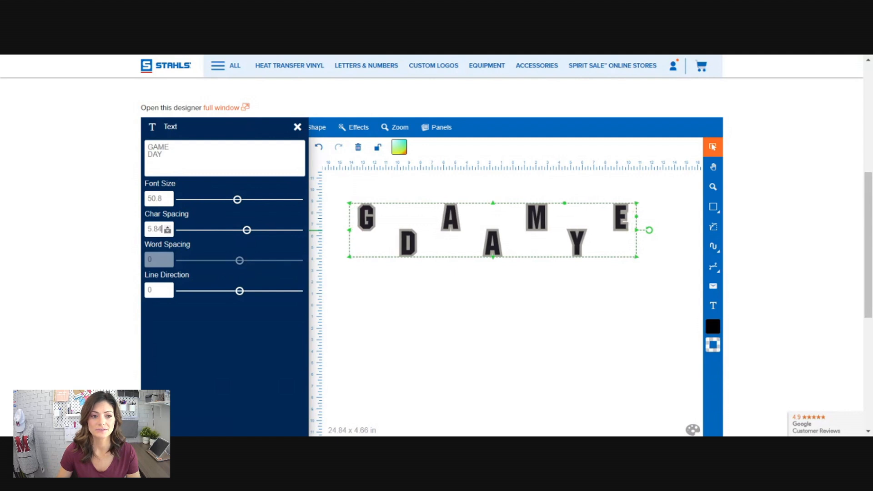
drag(247, 234, 241, 236)
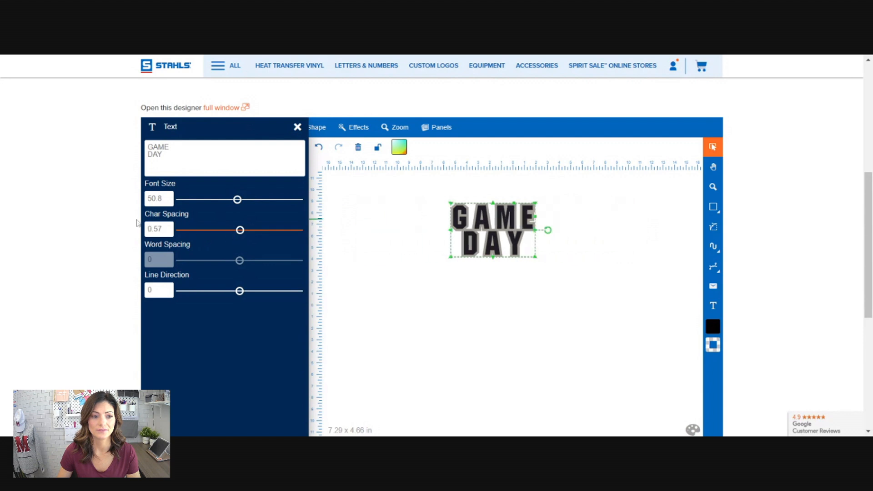
click(167, 228)
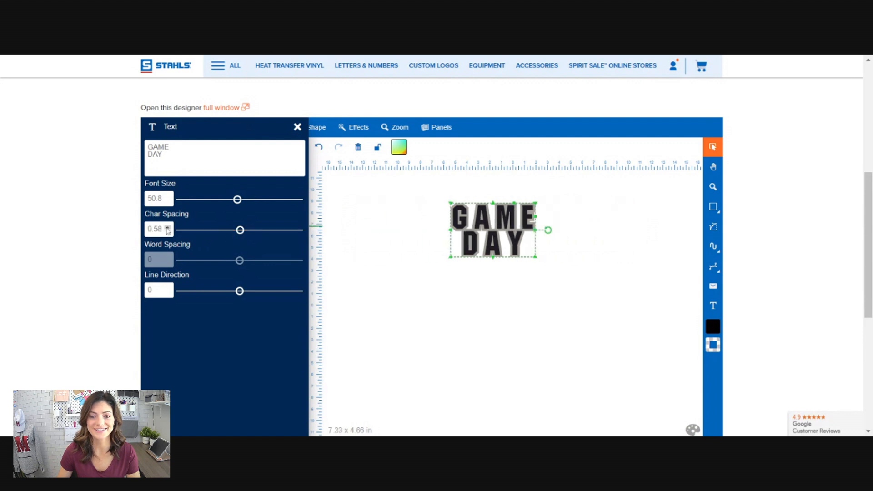
click(167, 228)
click(168, 228)
click(167, 227)
click(167, 227)
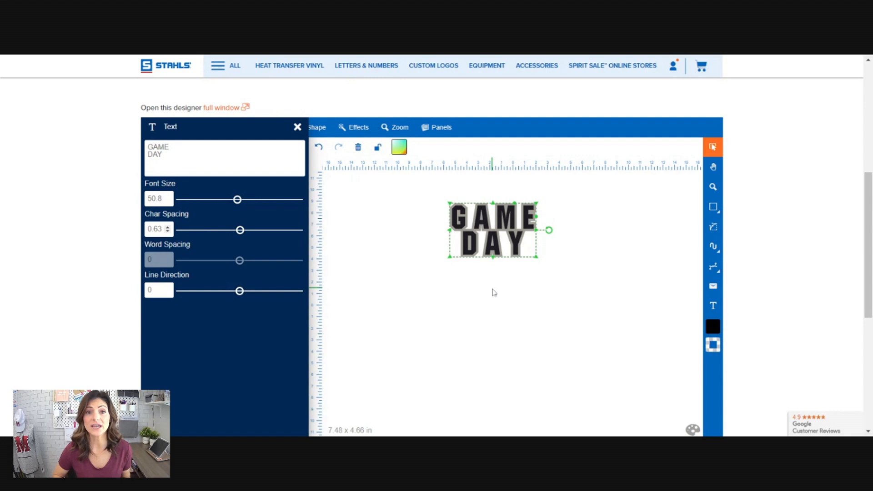
click(373, 189)
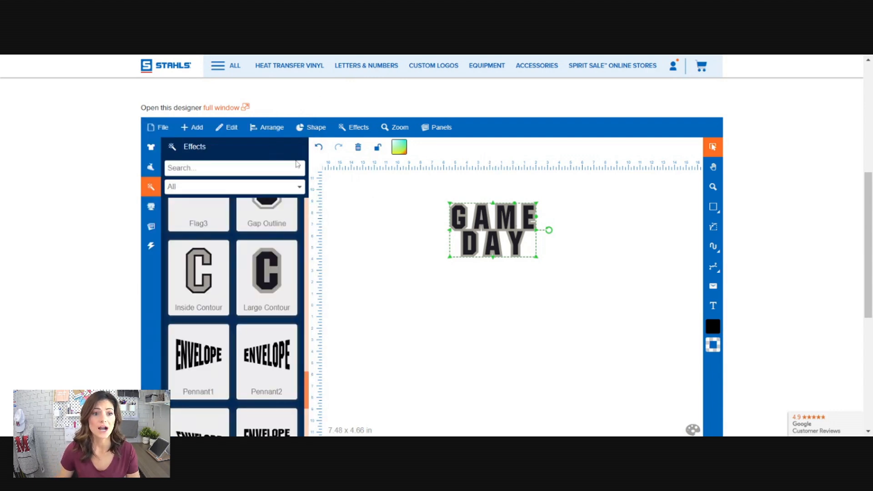
Step: Change the text's font to ACADEMIC M54 and move the design toward the canvas's upper left area
click(233, 131)
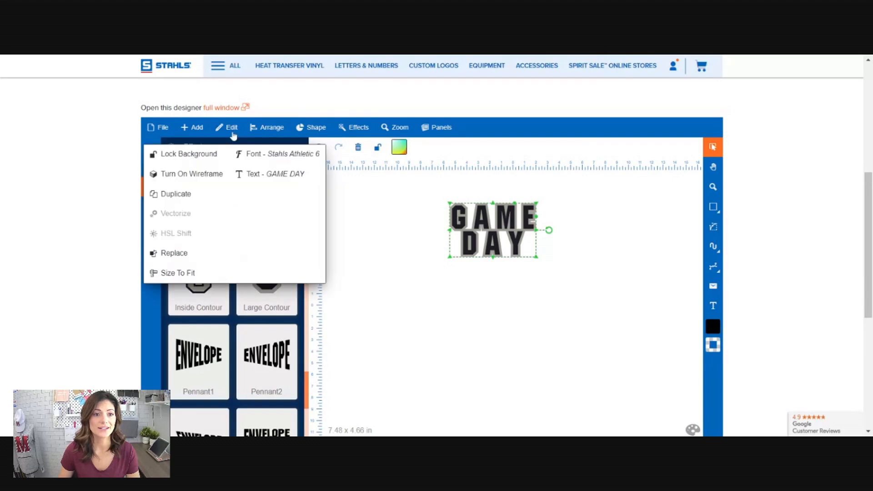
click(277, 152)
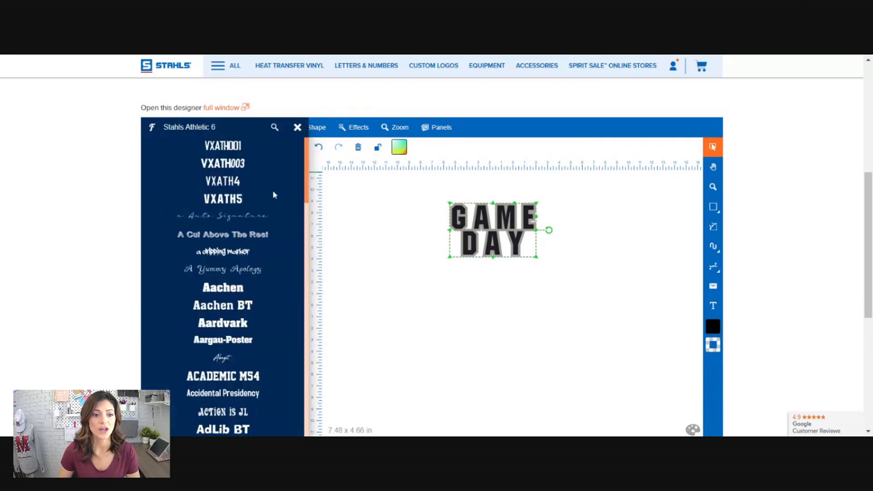
click(240, 376)
click(499, 224)
drag(489, 212, 412, 204)
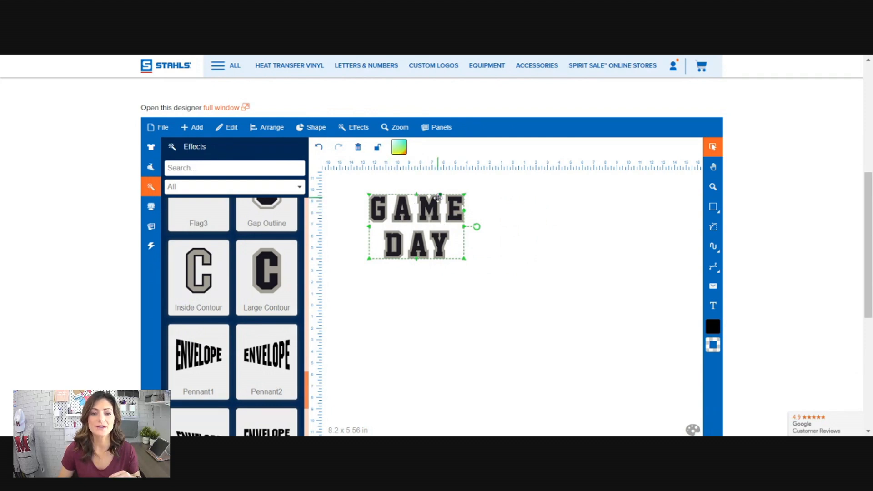
Step: Recolor the text's grey contour fill to light grey DEDDDE
click(448, 275)
click(424, 209)
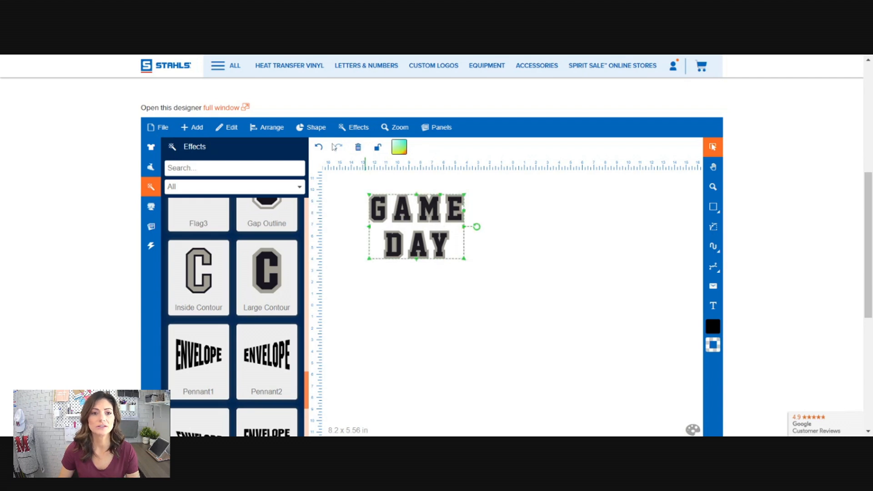
click(402, 152)
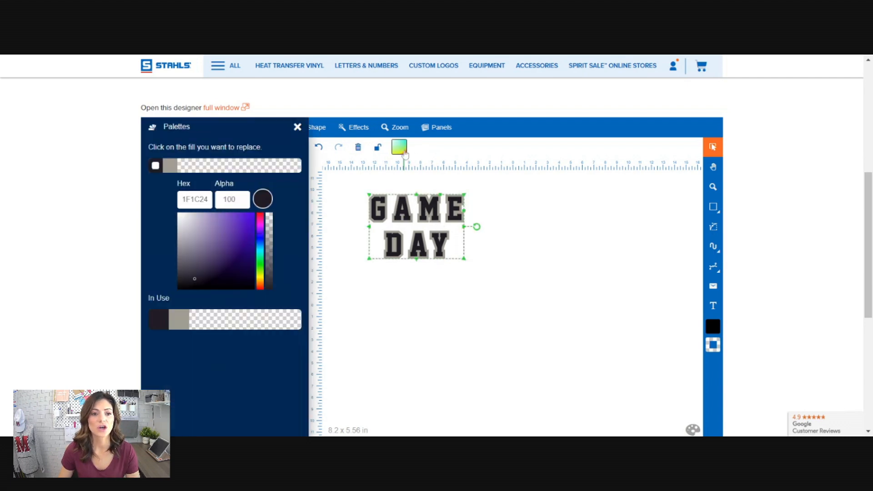
click(170, 166)
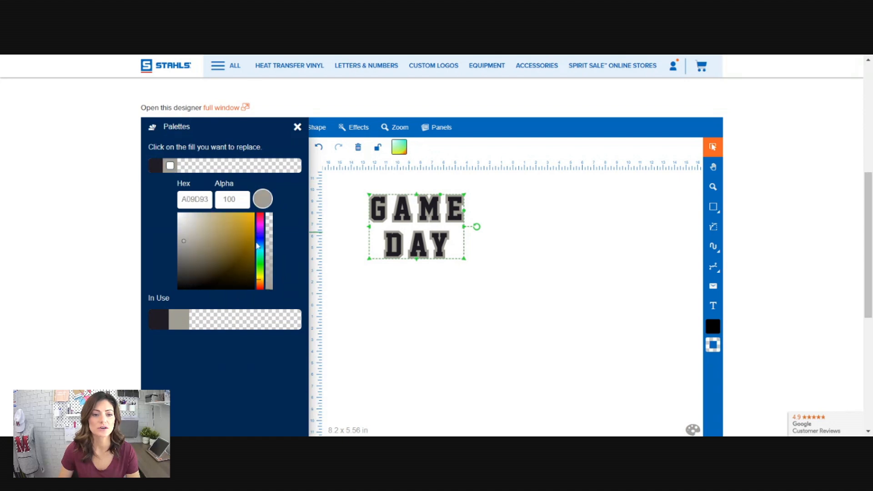
click(178, 228)
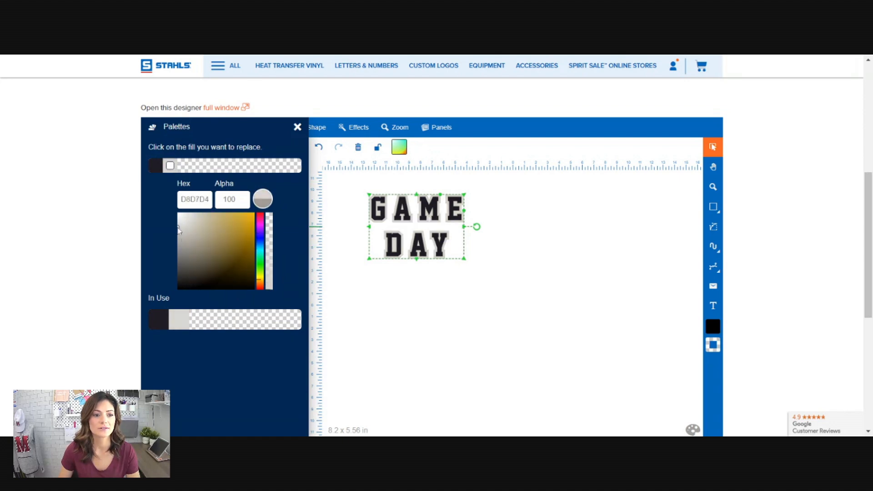
click(179, 225)
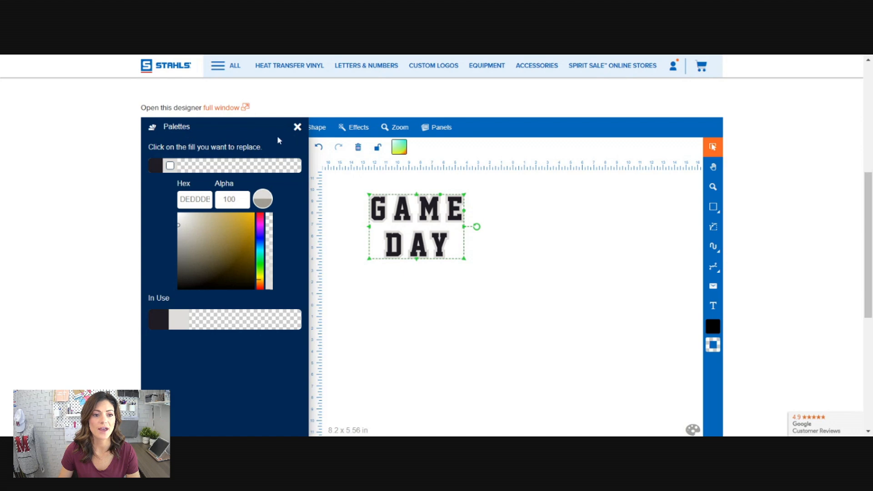
Step: Recolor the dark letter fill of GAME DAY to pink CBAAC4
click(157, 167)
drag(261, 233, 261, 228)
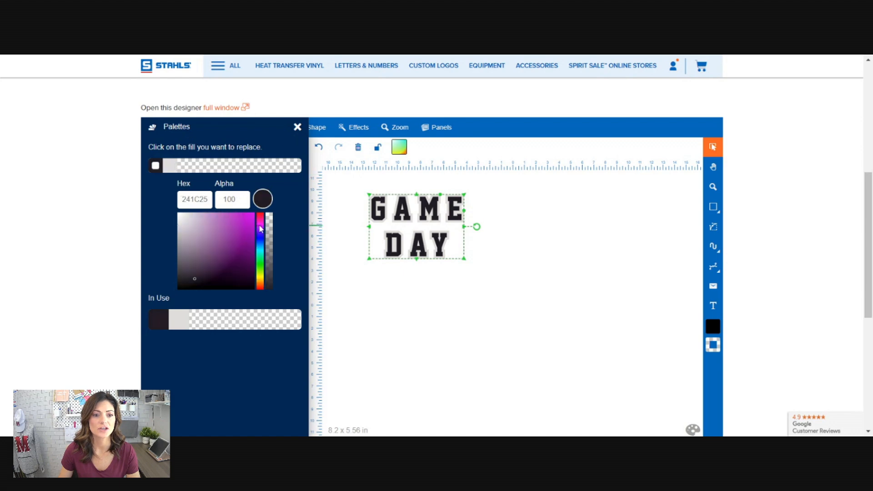
click(202, 216)
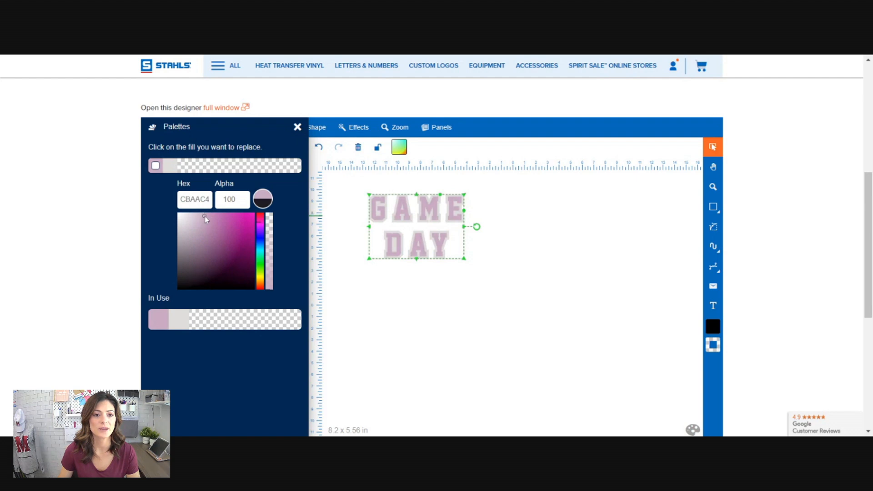
click(353, 127)
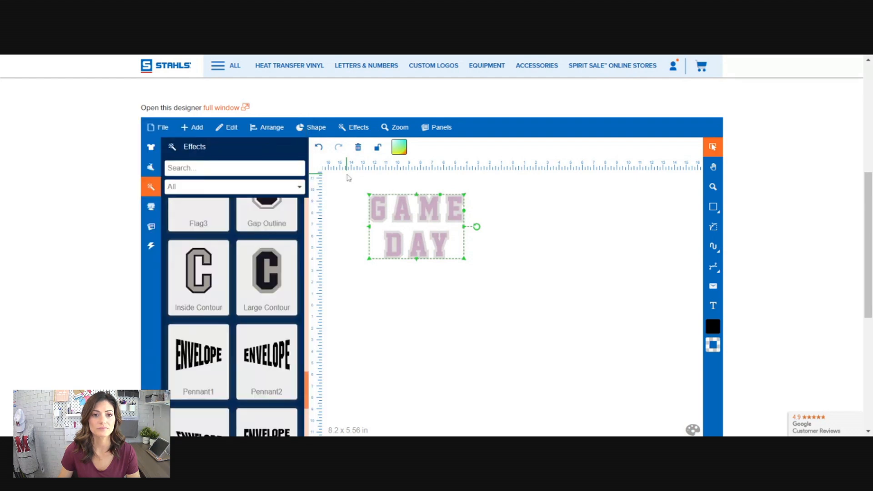
Step: Break the GAME DAY text apart by color and move the light grey contour to the right of the pink letters
click(312, 127)
click(312, 255)
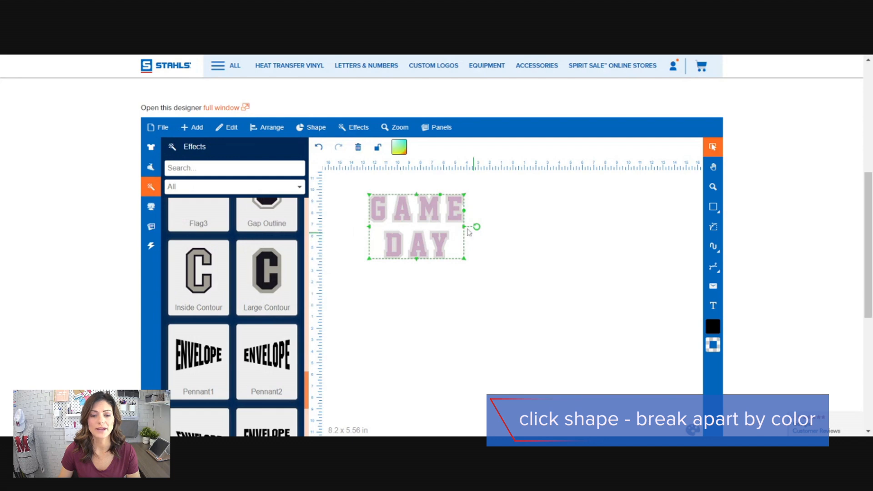
drag(419, 211, 573, 214)
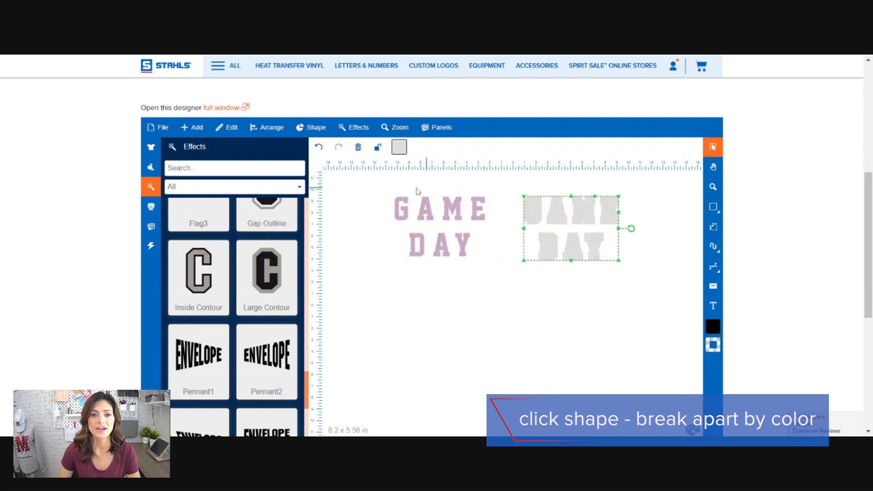
Step: Apply the Large Contour effect to the separated light grey layer and place it back behind the pink letters
click(315, 129)
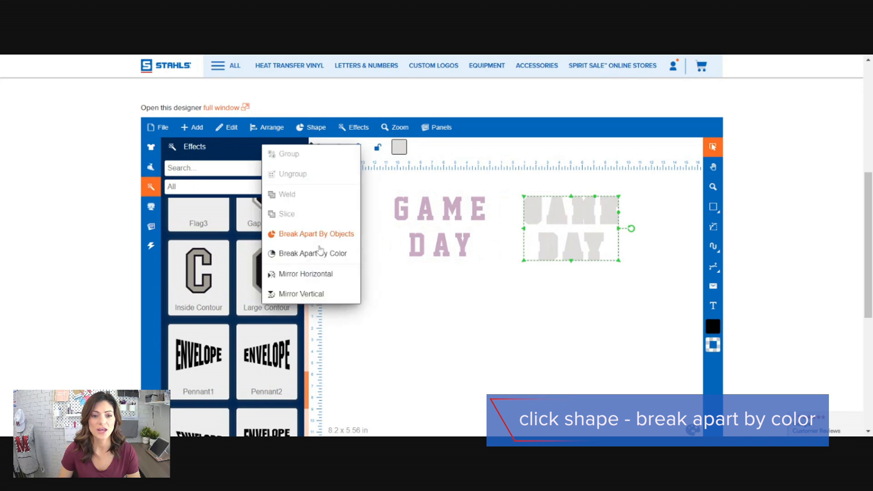
click(245, 283)
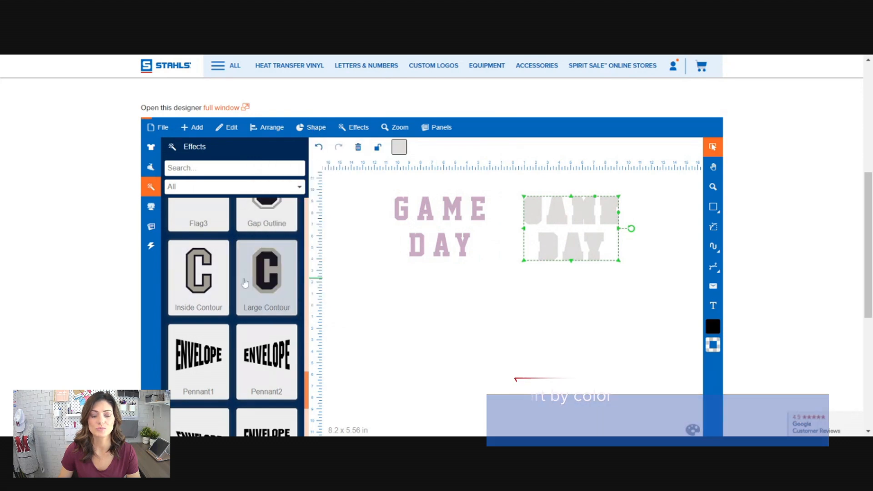
drag(562, 231, 430, 231)
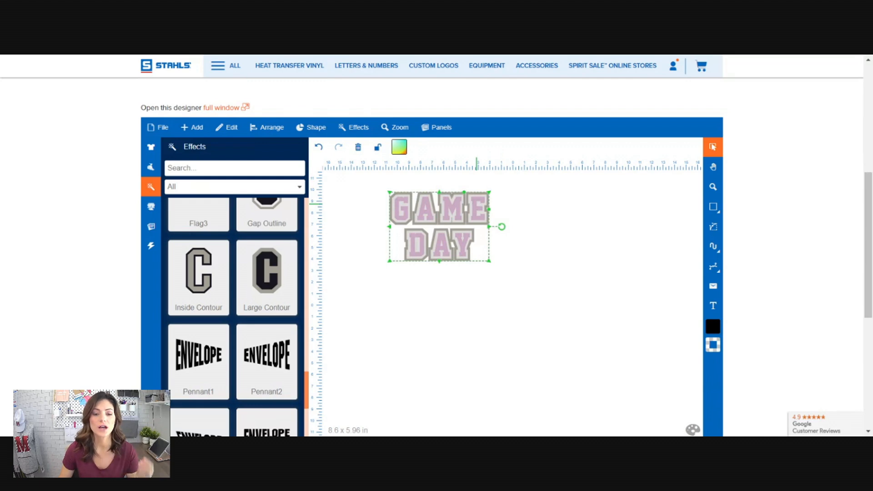
click(490, 273)
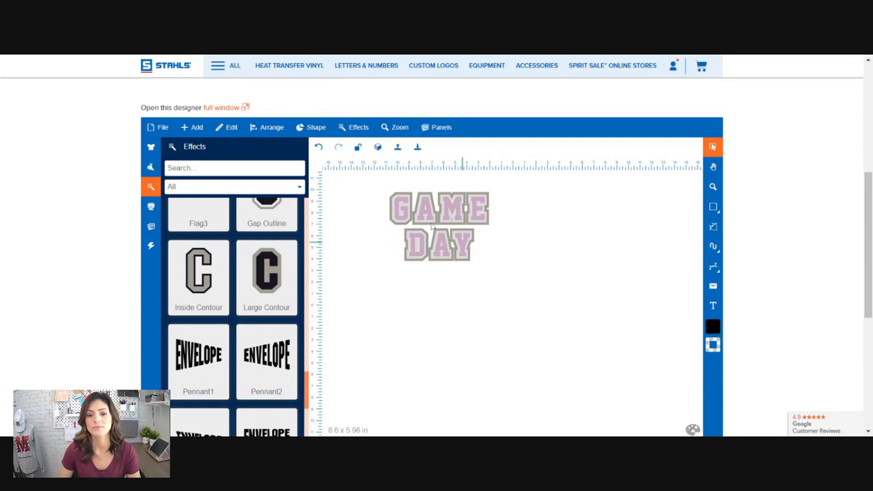
Step: Move the pink letters off the outlined layer and set that layer's contour offset to 0.19 in
drag(386, 189, 504, 263)
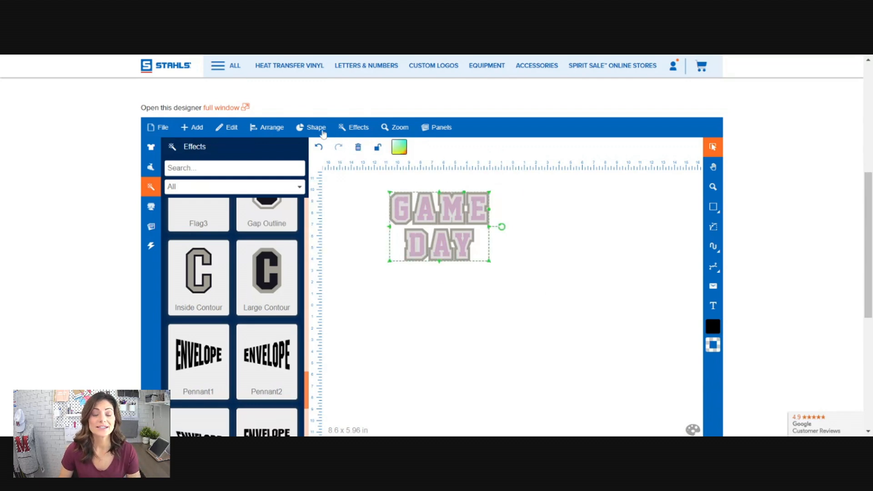
click(358, 129)
click(550, 264)
click(463, 254)
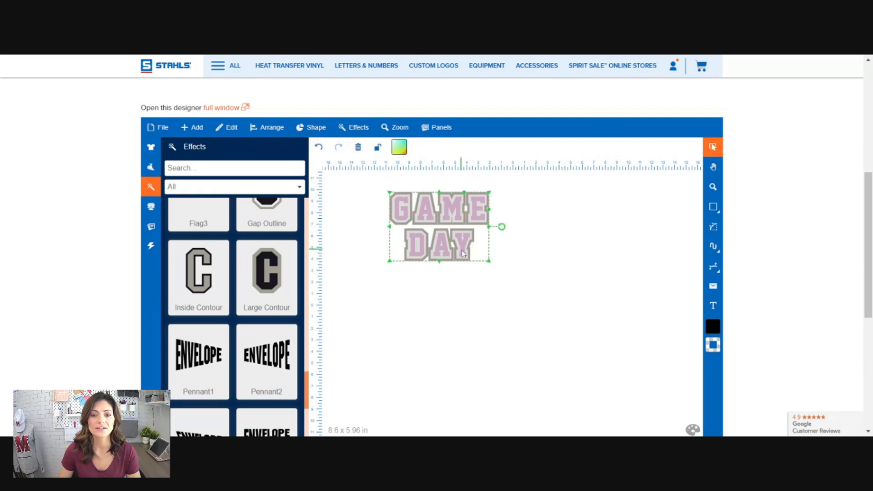
click(359, 128)
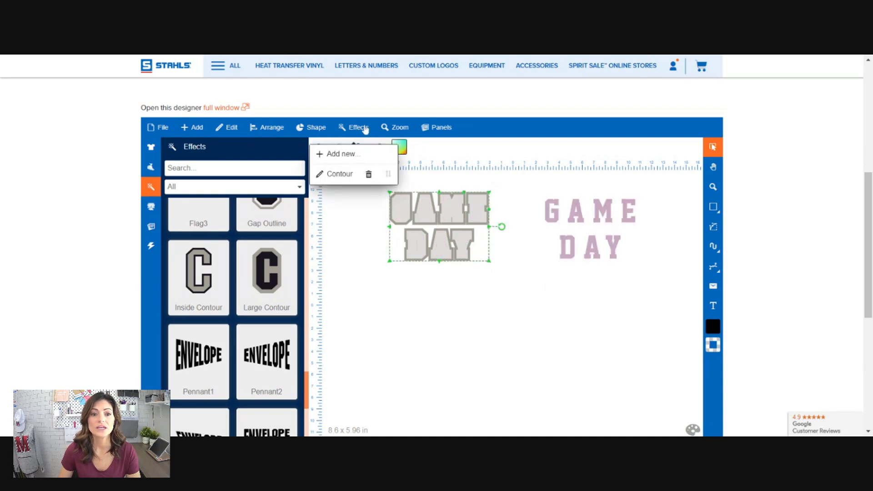
click(337, 174)
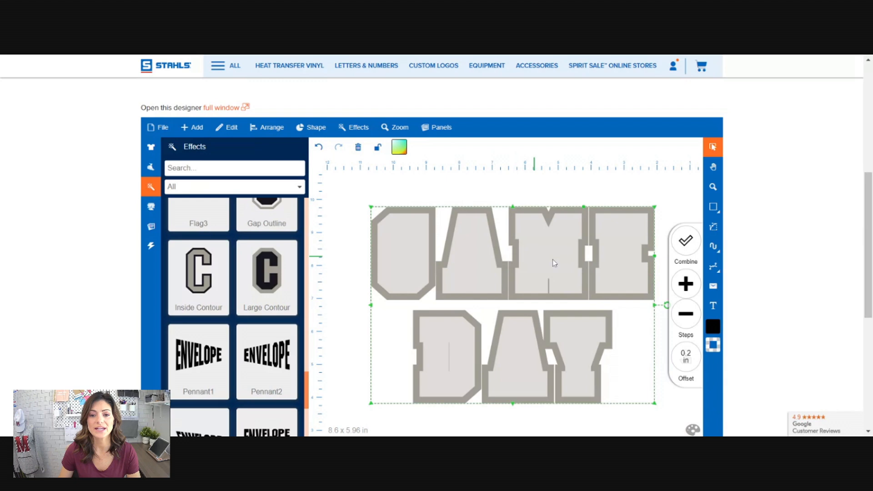
mouse_move(694, 363)
mouse_down()
mouse_move(691, 408)
mouse_move(681, 382)
mouse_move(688, 363)
mouse_up()
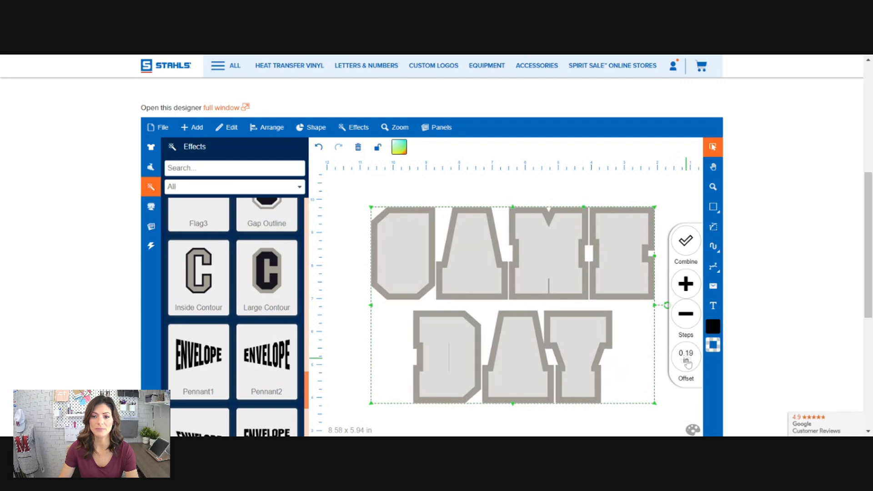
Step: Try an extra contour step on the outlined layer, remove it, and switch the Combine option on and off
click(686, 286)
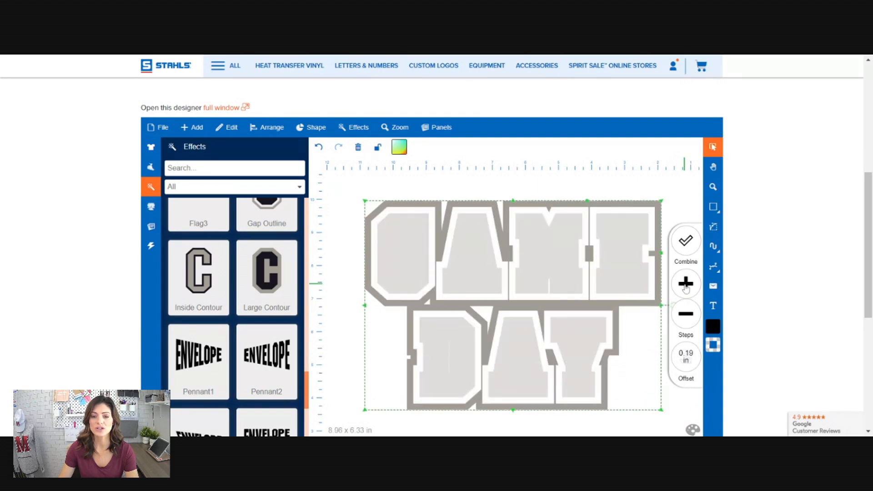
click(686, 314)
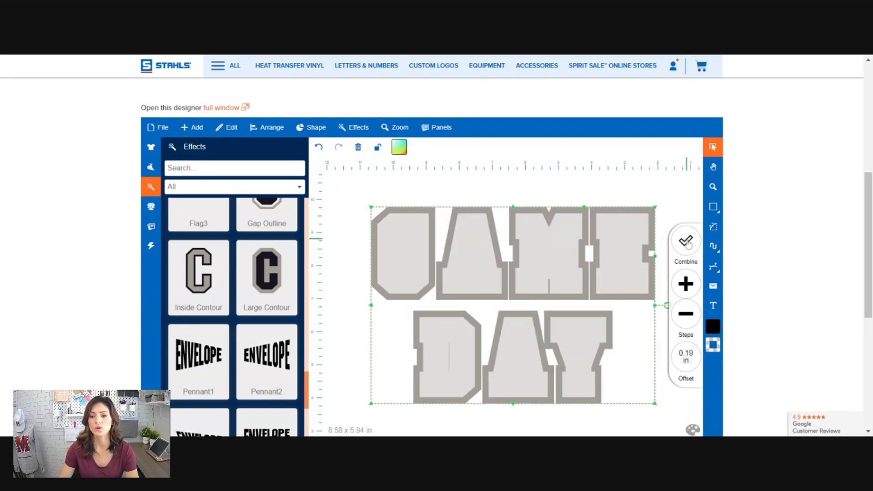
click(686, 243)
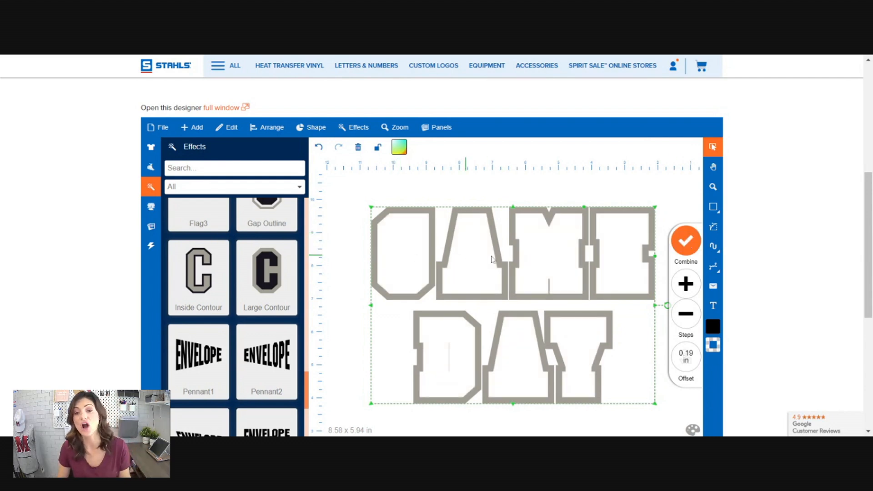
click(695, 241)
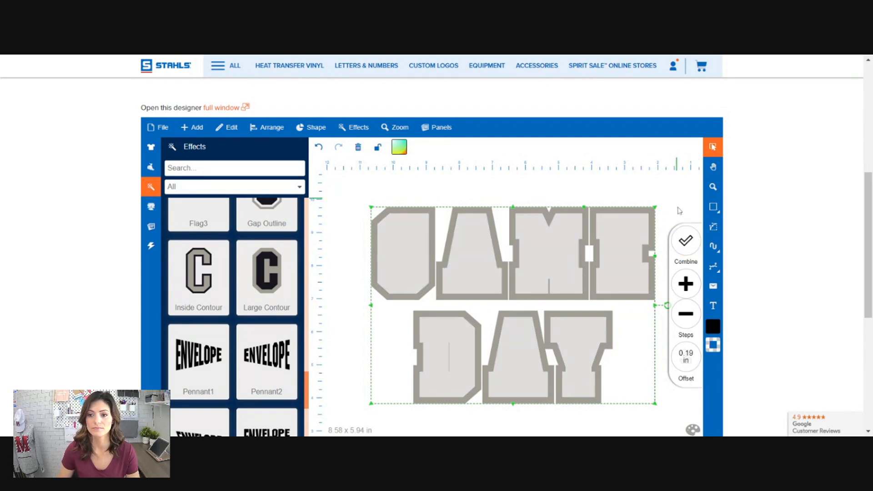
Step: Close the contour settings and align the pink GAME DAY letters over the outlined grey layer
click(350, 198)
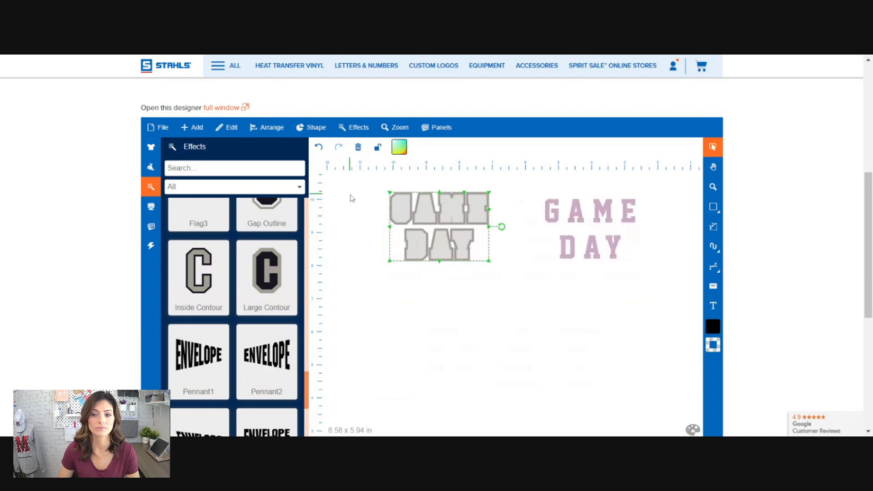
drag(576, 212, 444, 210)
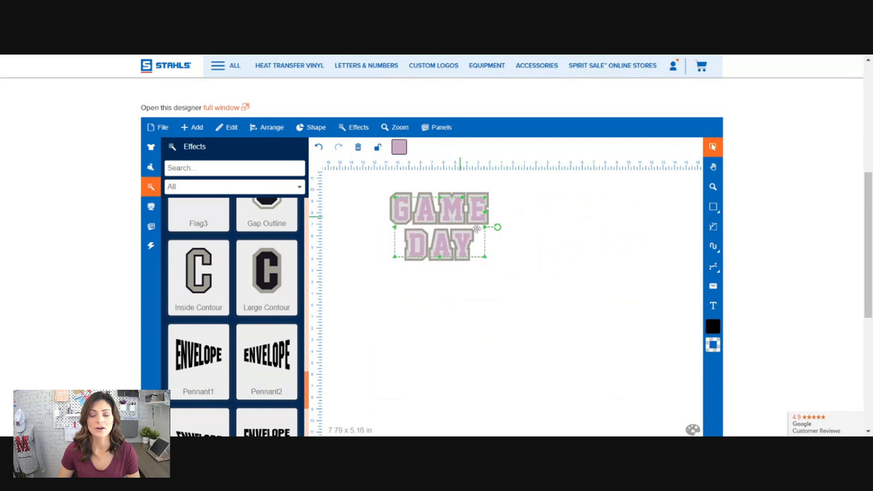
drag(448, 230, 450, 231)
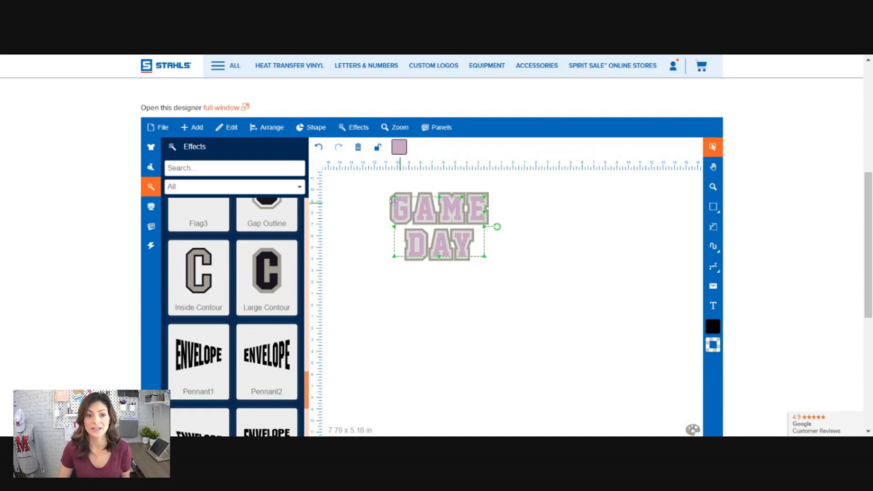
Step: Undo the layer edits, color separation and recoloring back to the dark GAME DAY text with its single grey contour
click(318, 147)
click(318, 147)
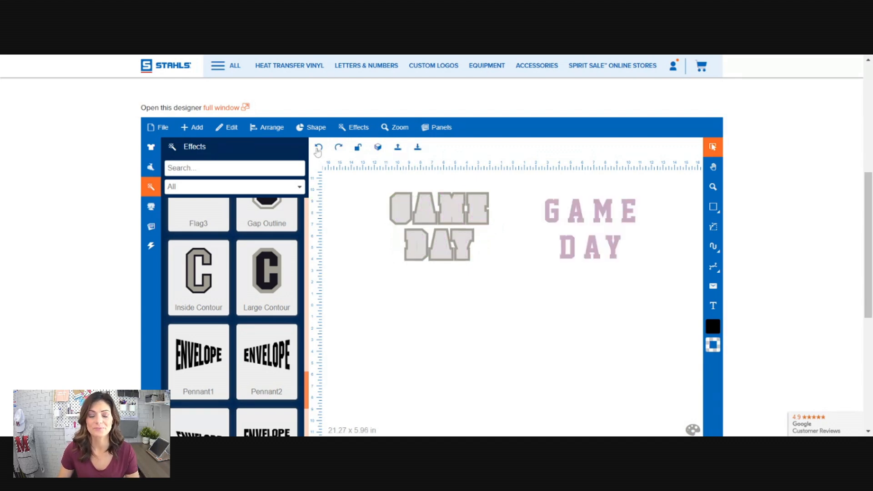
click(318, 147)
click(318, 148)
click(319, 148)
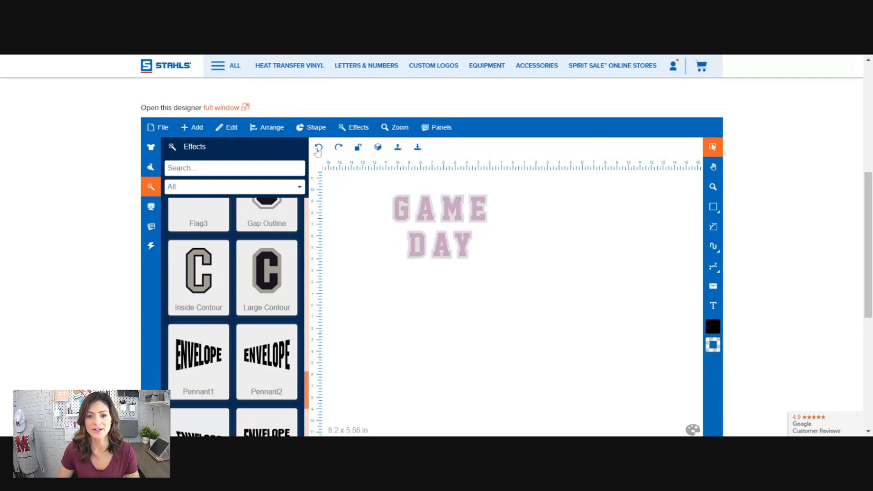
click(319, 148)
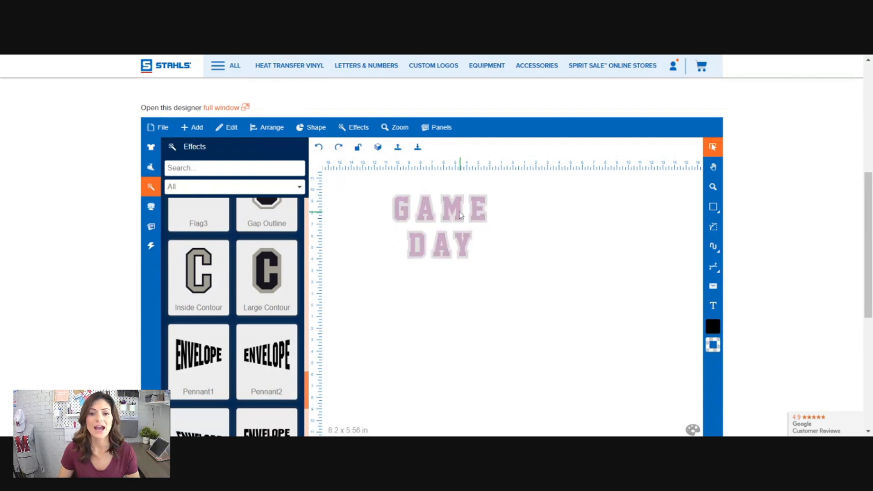
click(320, 148)
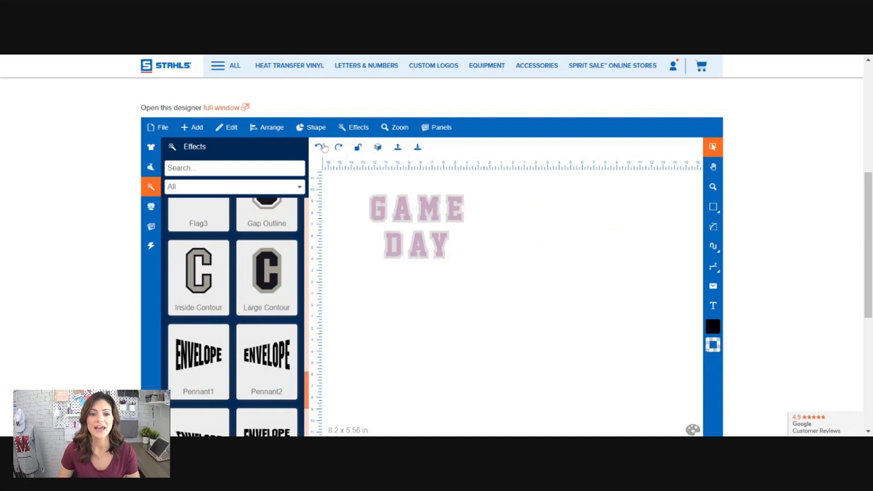
click(364, 205)
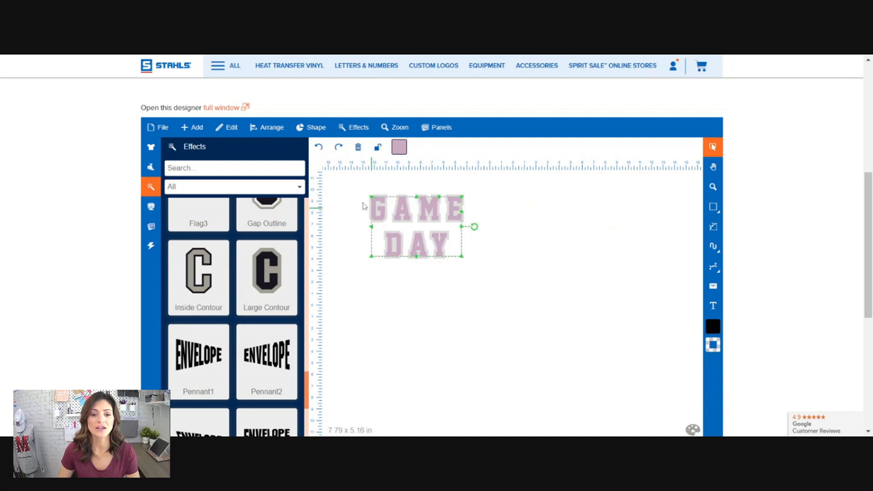
click(318, 147)
click(318, 147)
Step: Set the contour offset of the dark GAME DAY text to 0.12 in and close the contour settings
click(398, 224)
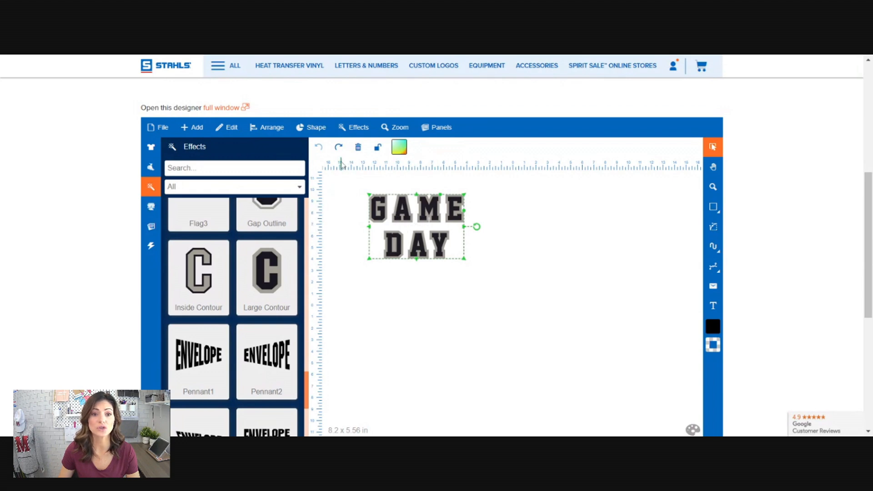
click(326, 129)
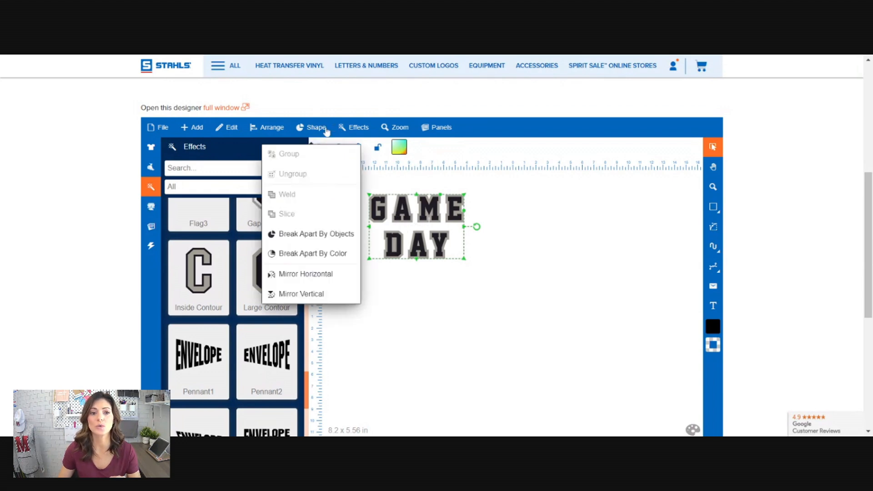
click(548, 229)
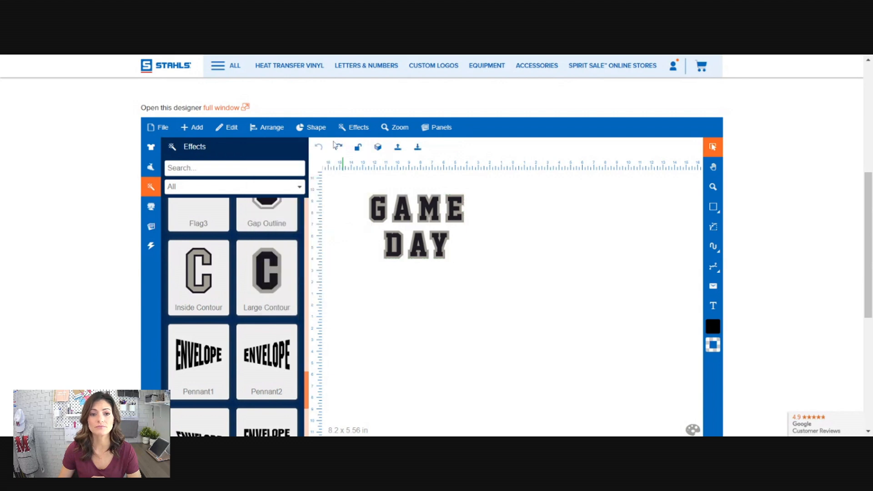
click(360, 131)
click(448, 207)
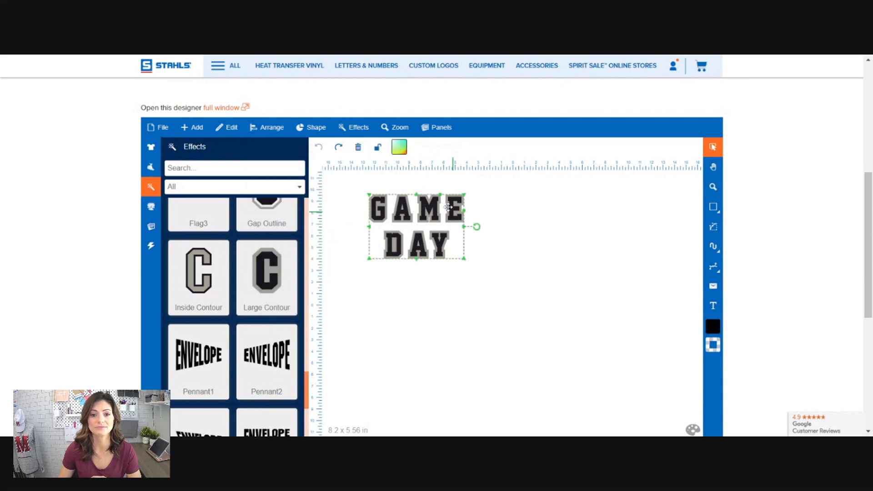
click(359, 127)
click(339, 174)
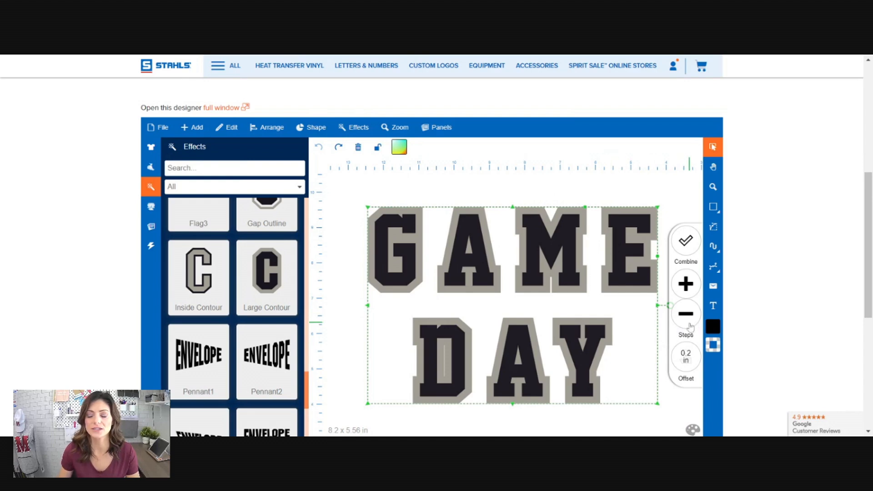
drag(684, 358, 683, 385)
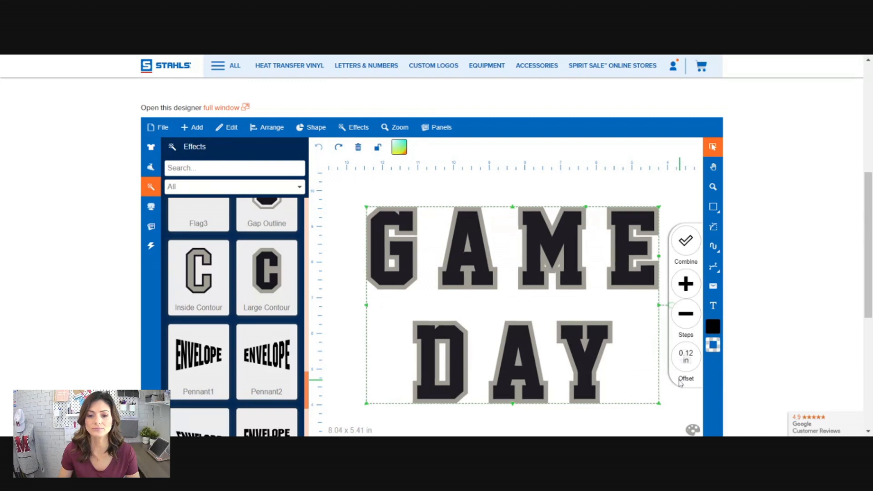
click(667, 195)
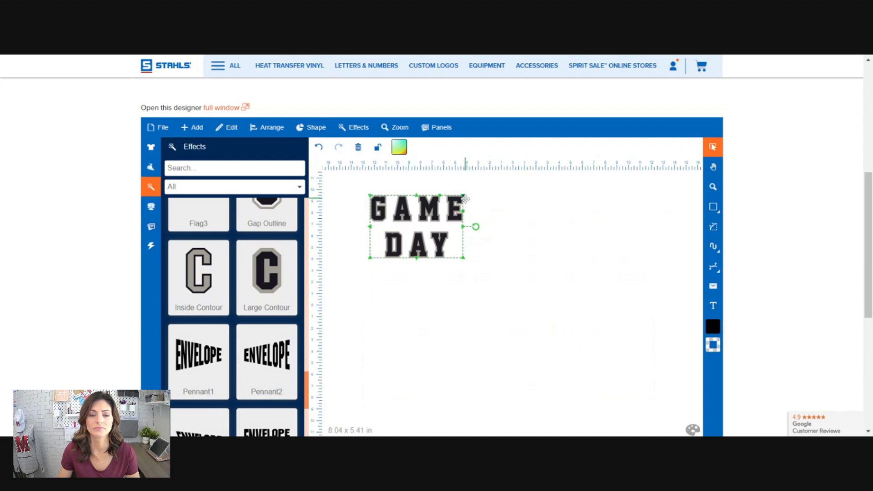
Step: Recolor the dark letter fill of GAME DAY to pink C78FAF
click(398, 147)
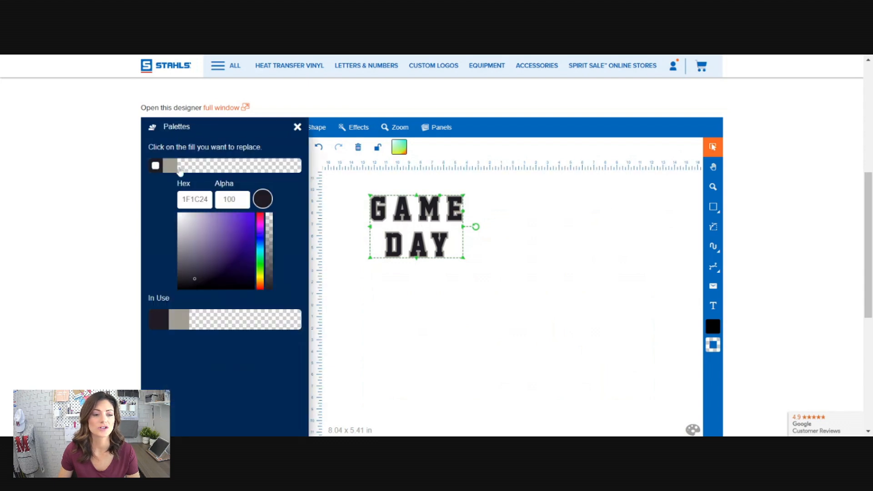
click(261, 227)
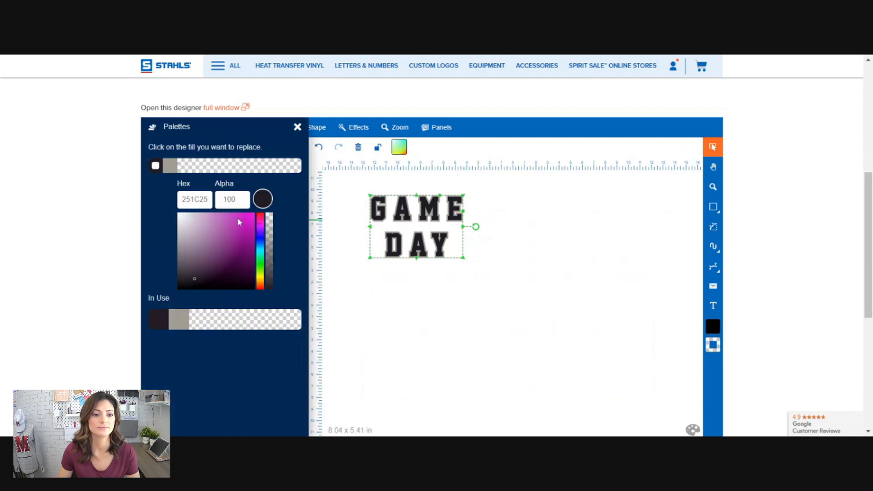
drag(258, 226, 260, 223)
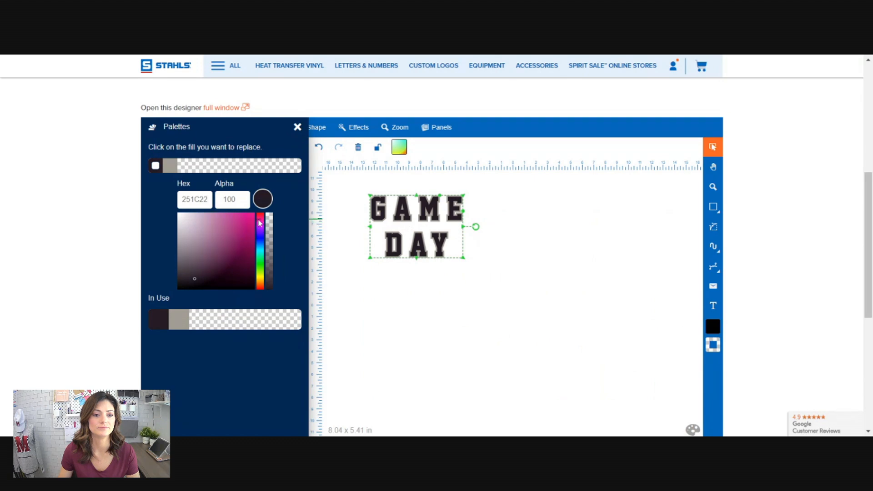
click(213, 214)
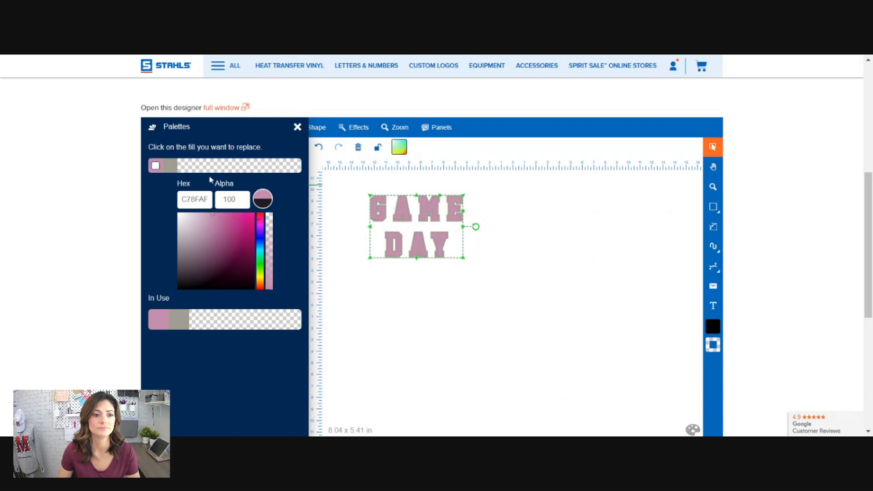
Step: Recolor the grey contour fill to light grey E5E4E2 and close the palette
click(171, 167)
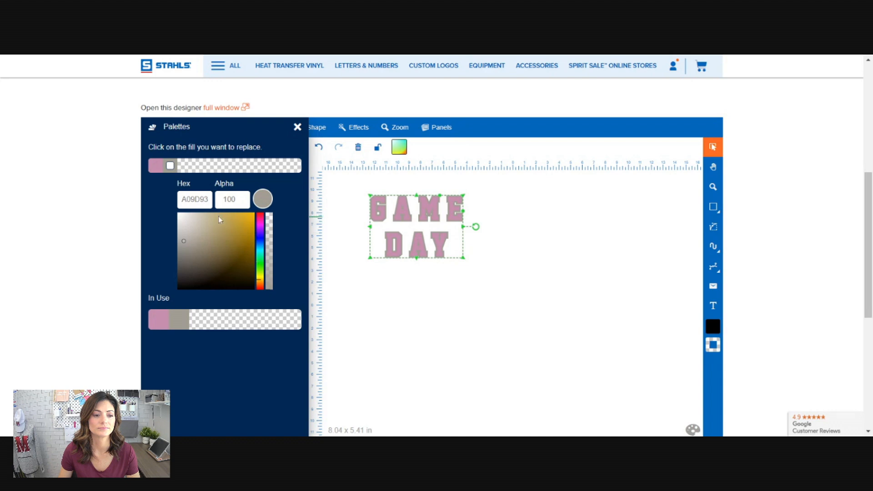
click(178, 222)
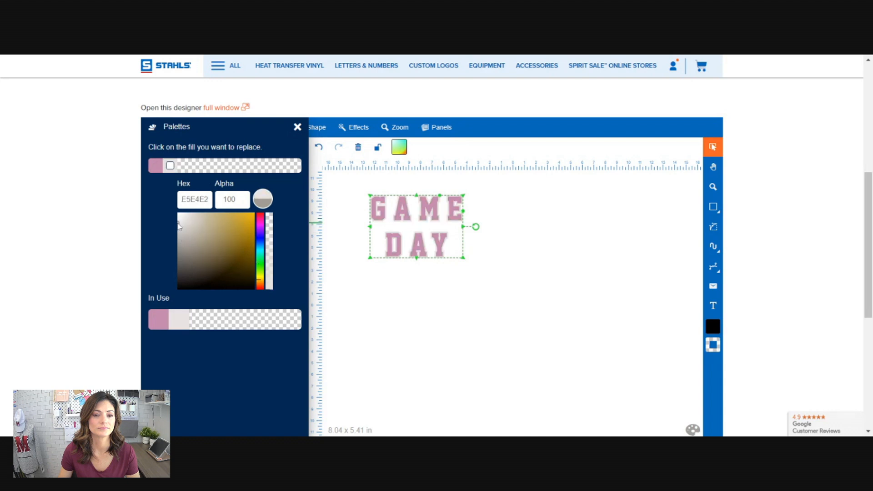
click(337, 187)
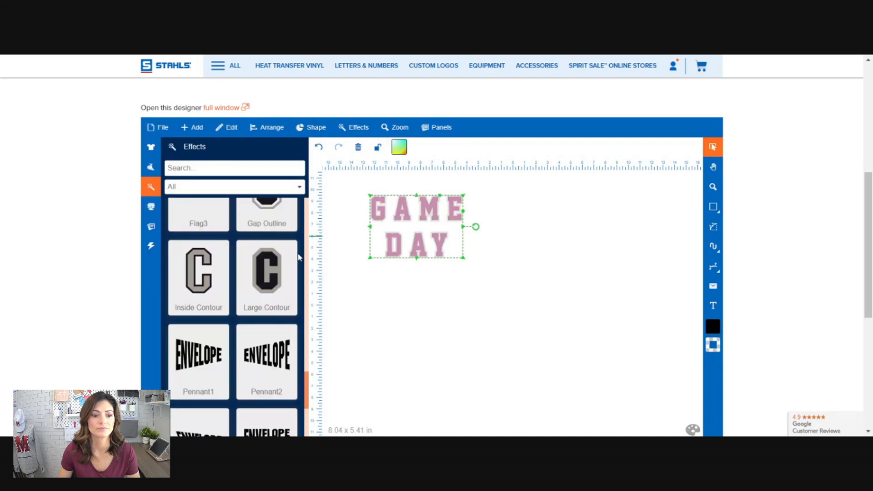
Step: Try the Large Contour effect on the whole recolored GAME DAY text and undo it
click(282, 276)
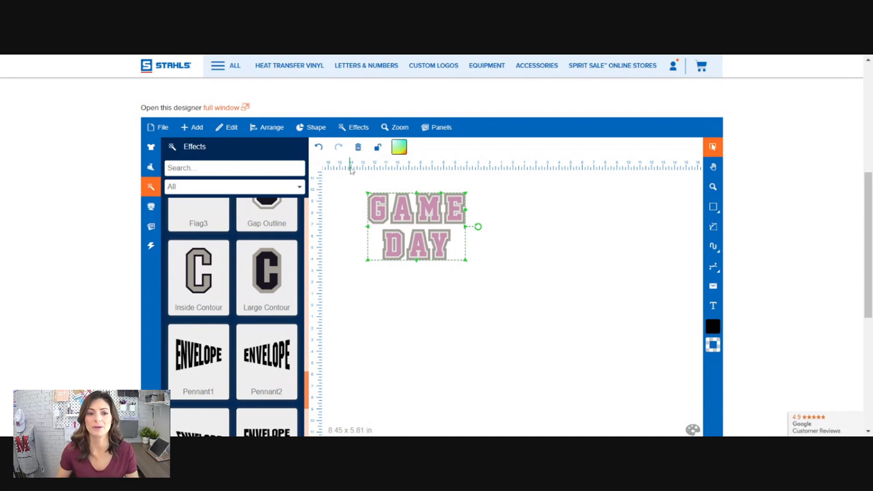
click(318, 147)
Step: Break the GAME DAY text apart by color and move the pink letters to the right of the light grey contour
click(423, 219)
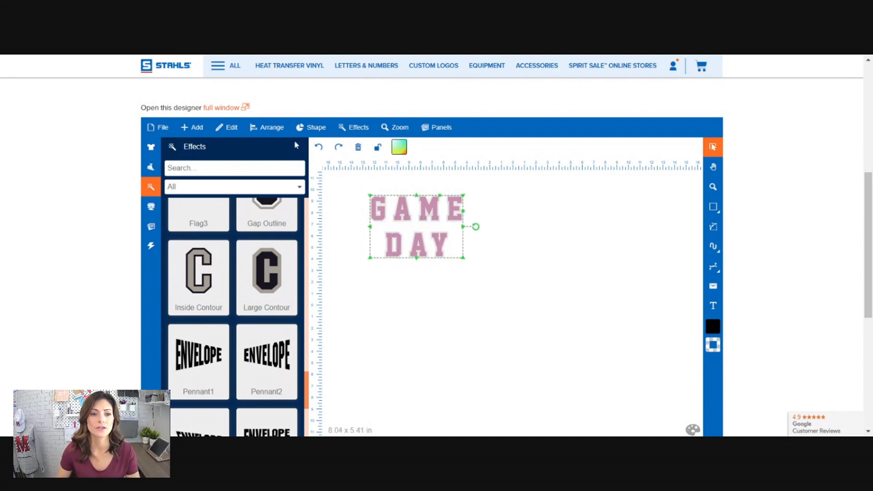
click(313, 127)
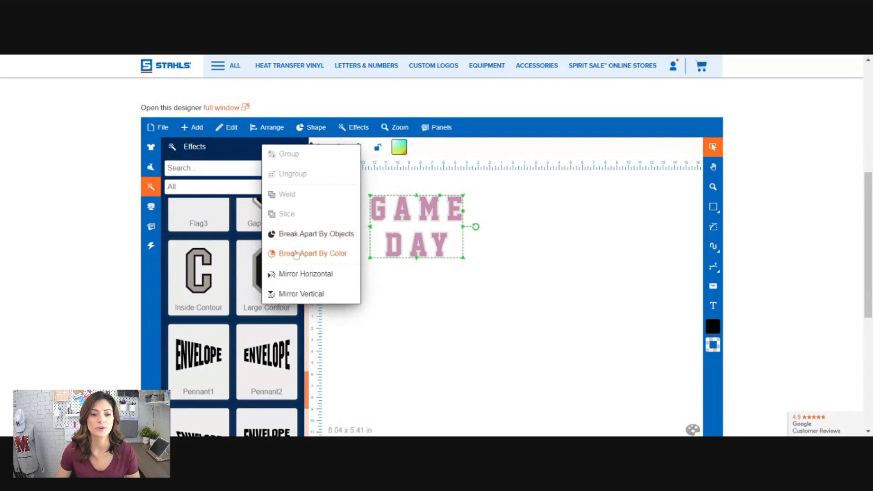
click(296, 256)
drag(427, 215, 575, 214)
click(385, 259)
Step: Apply the Large Contour effect to the light grey GAME DAY contour and lay the pink letters over it
click(409, 221)
click(313, 127)
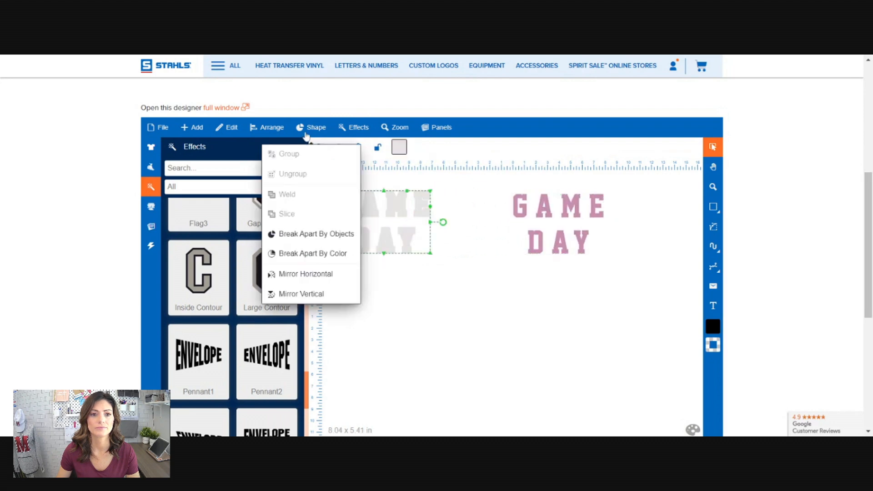
click(269, 128)
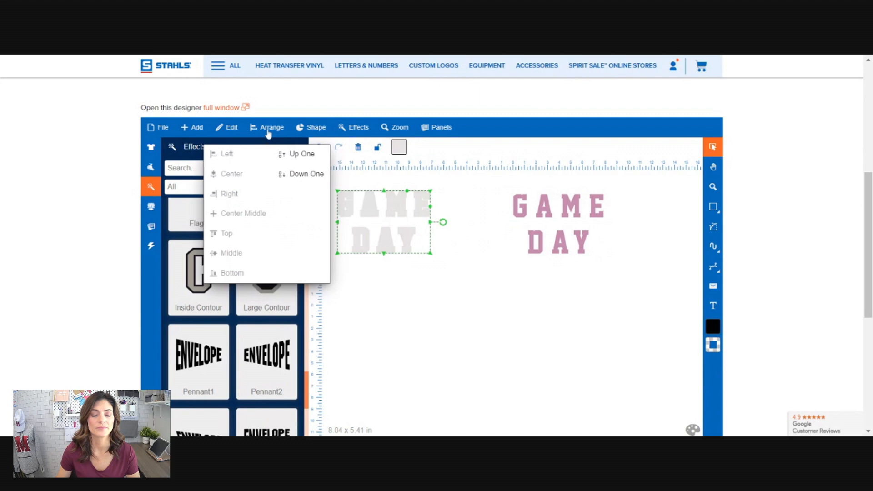
click(318, 136)
click(360, 135)
click(343, 156)
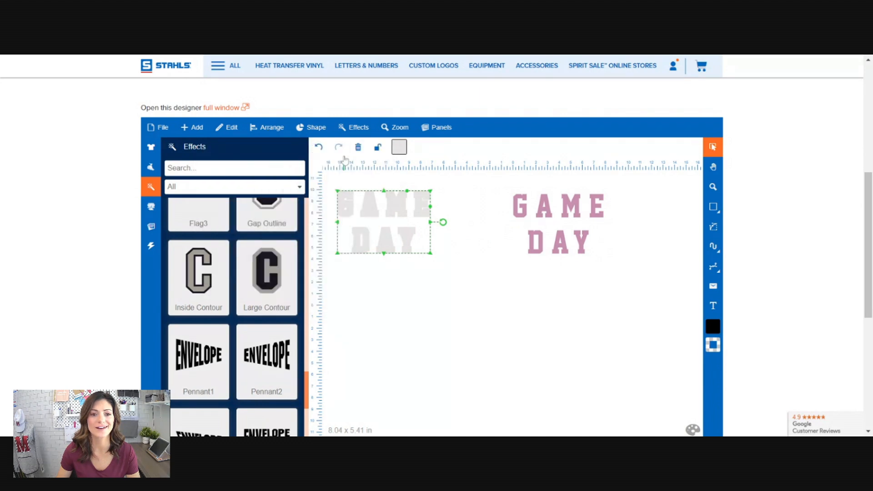
click(266, 275)
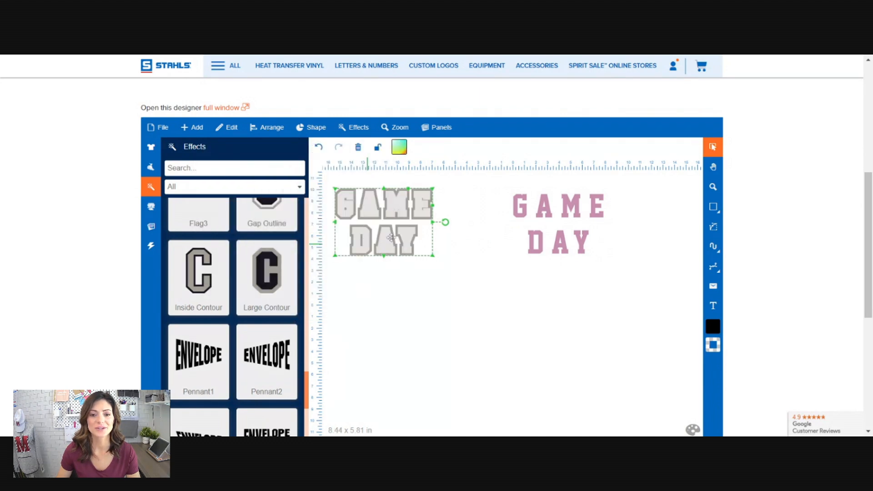
click(562, 214)
drag(562, 214, 369, 206)
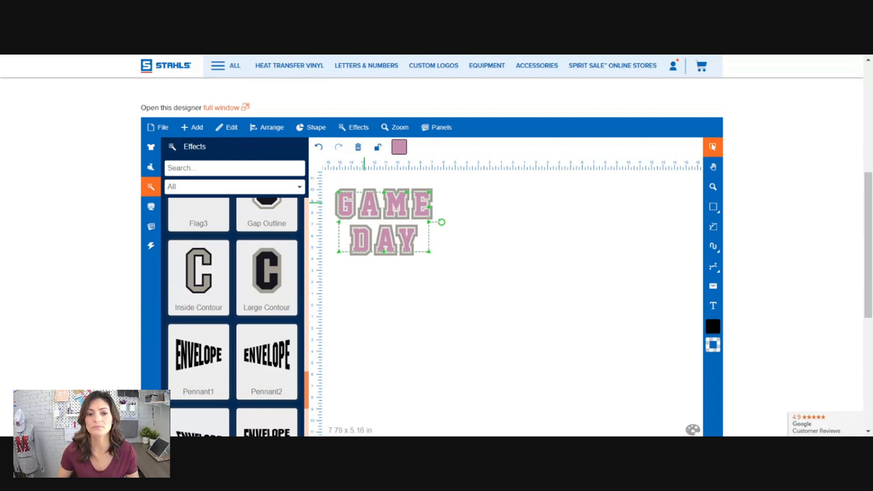
Step: Move the double contour to the right of the pink letters and break it apart by color
click(450, 274)
click(406, 240)
drag(406, 239, 550, 242)
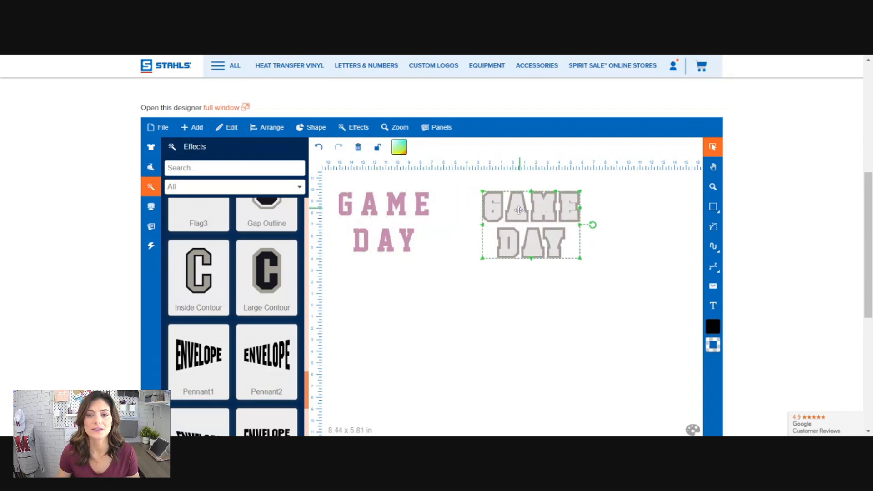
click(316, 130)
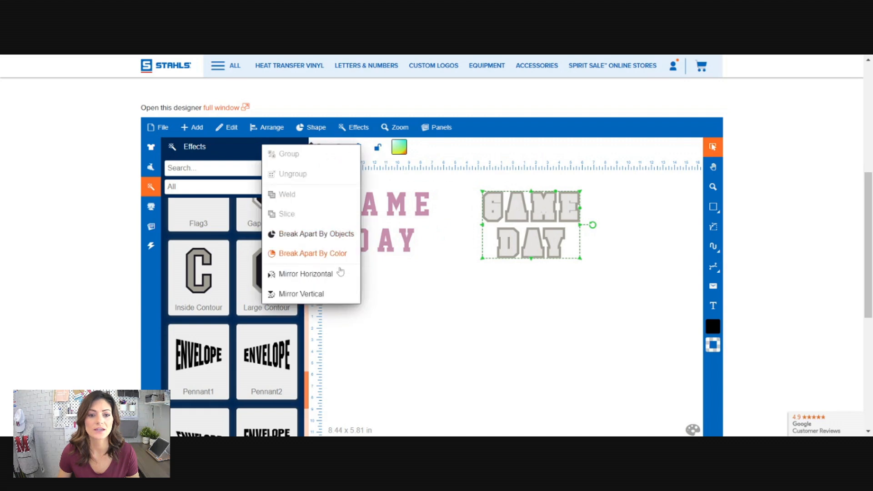
click(334, 253)
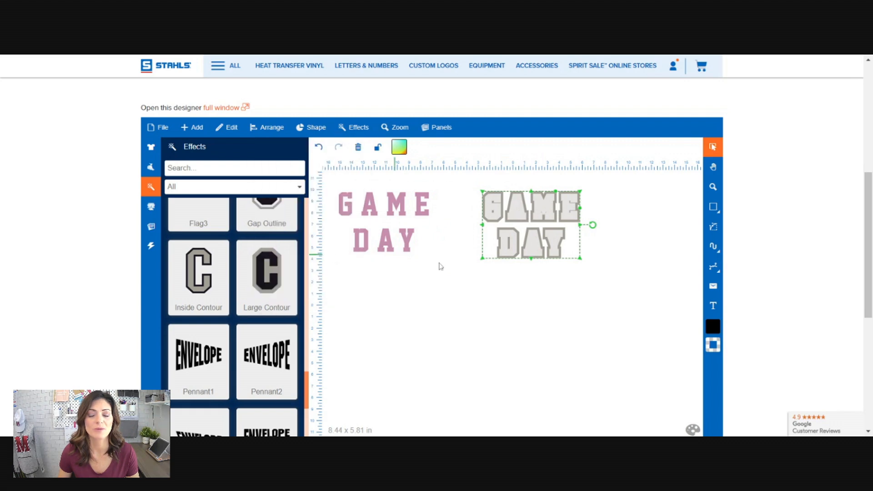
Step: Slice the two overlapping contour pieces and move the darker grey outline below the light grey contour
drag(461, 177, 604, 296)
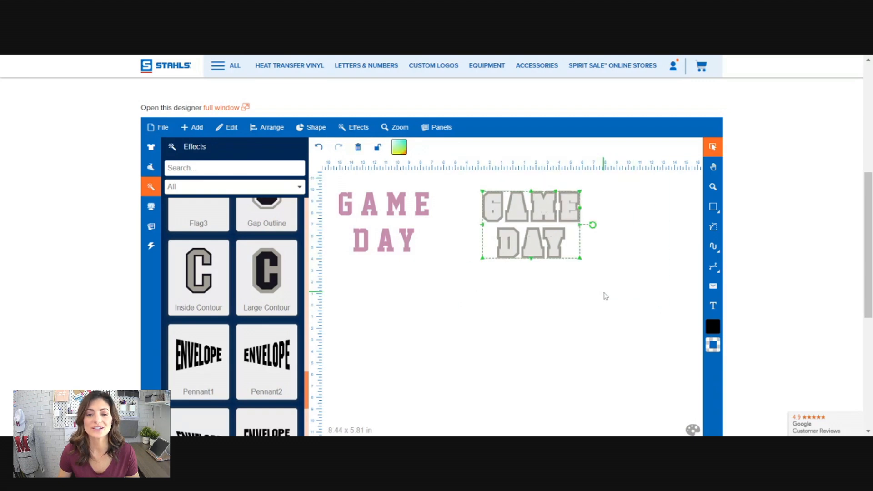
click(312, 129)
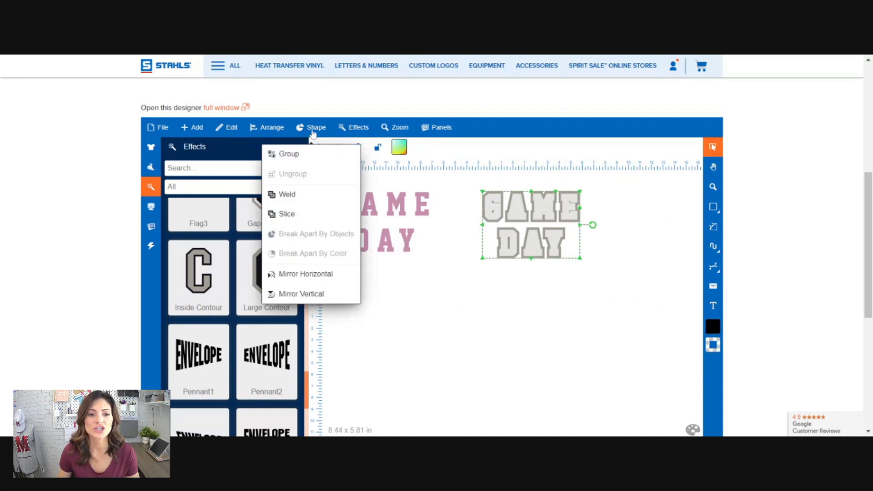
click(288, 214)
click(540, 277)
drag(509, 218, 435, 291)
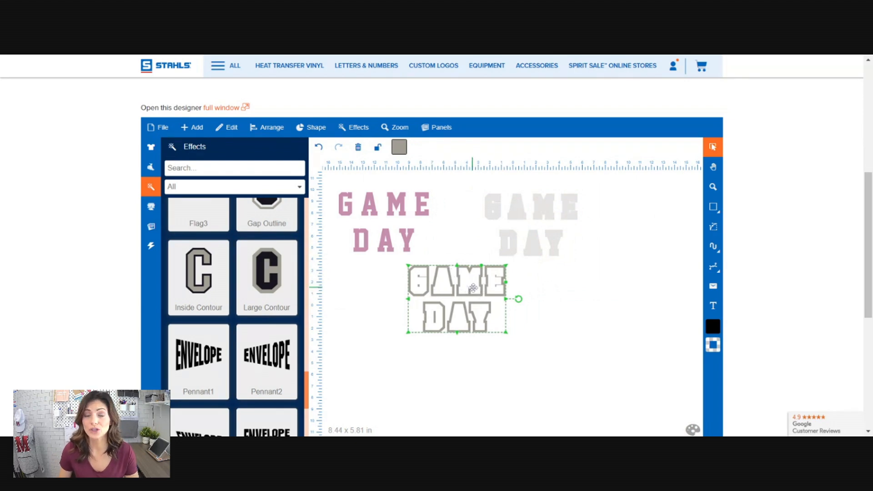
Step: Shift the light grey contour slightly left and restack the darker grey outline and pink letters over it
click(528, 202)
drag(514, 208, 493, 203)
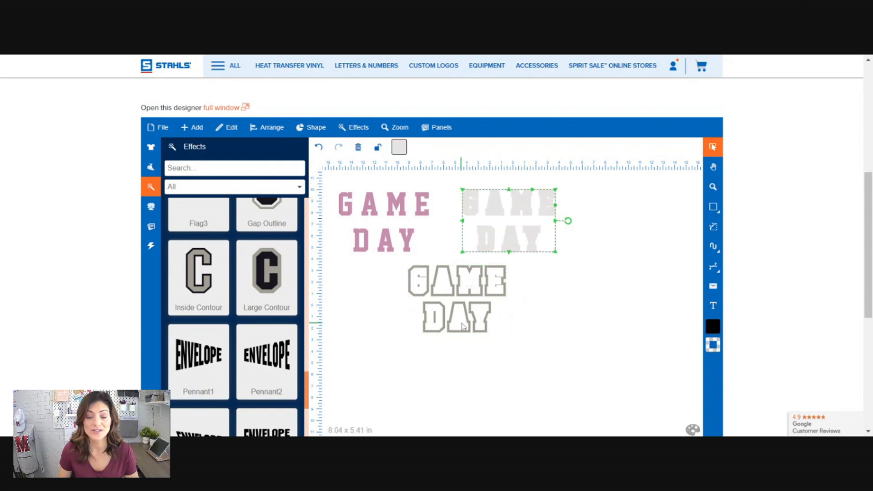
mouse_move(468, 296)
mouse_down()
mouse_move(519, 230)
mouse_move(514, 218)
mouse_up()
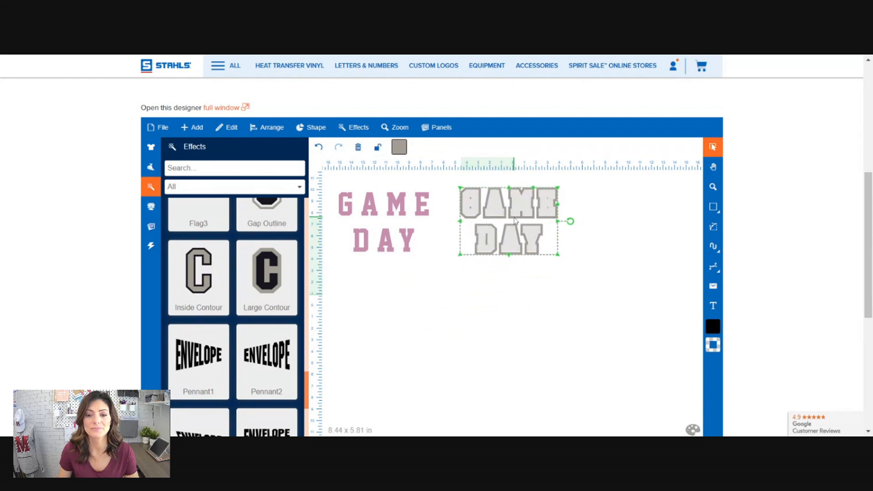
click(376, 247)
click(378, 242)
drag(382, 242, 508, 241)
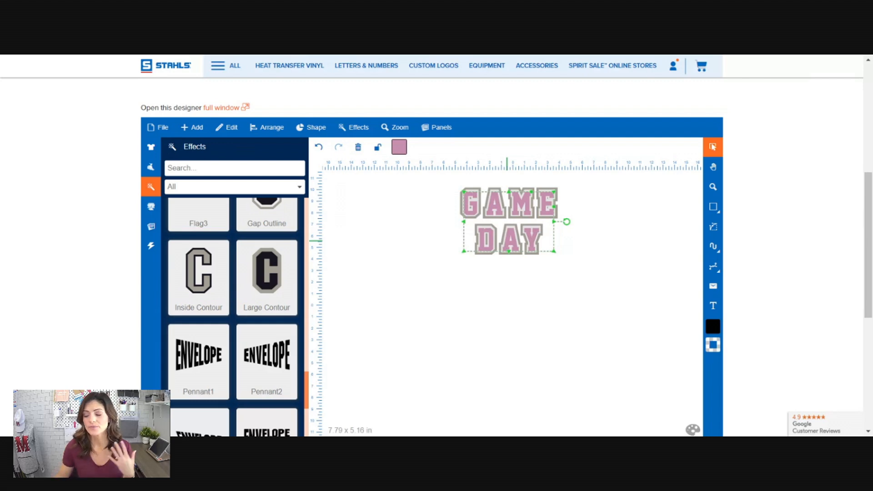
Step: Move the complete layered GAME DAY design to the left side of the canvas and deselect it
click(516, 269)
drag(445, 183, 594, 287)
drag(528, 233, 407, 238)
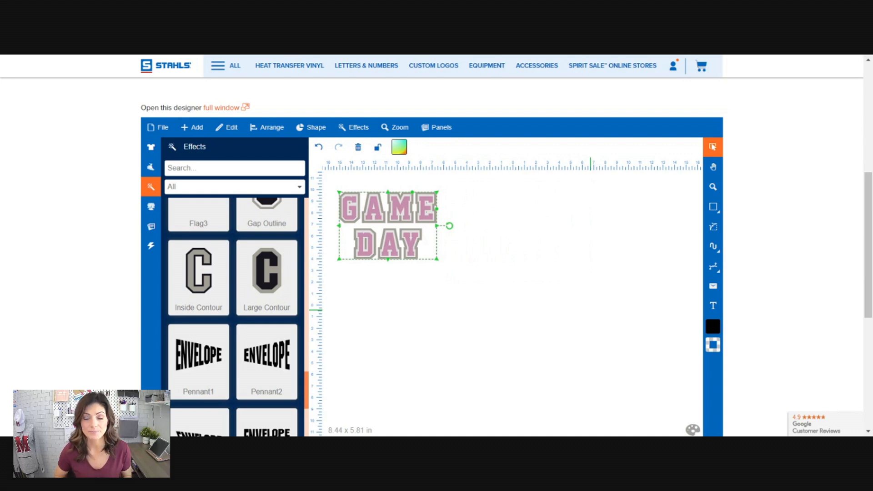
click(482, 291)
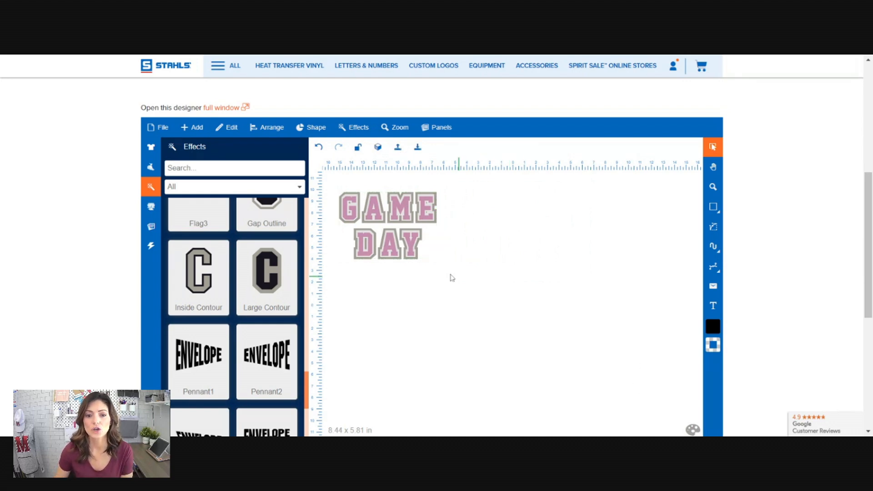
Step: Spread the layers apart, with the darker outline right of the pink letters and the light grey contour below them
drag(411, 251, 612, 221)
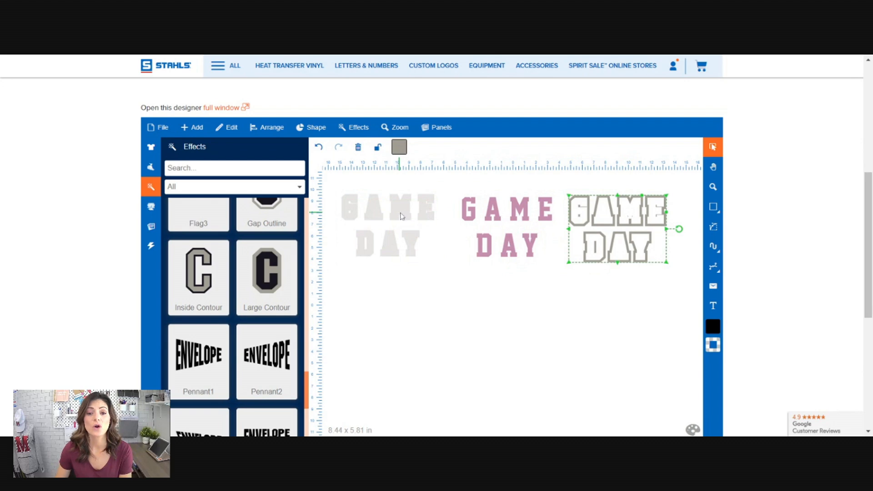
drag(522, 214, 370, 216)
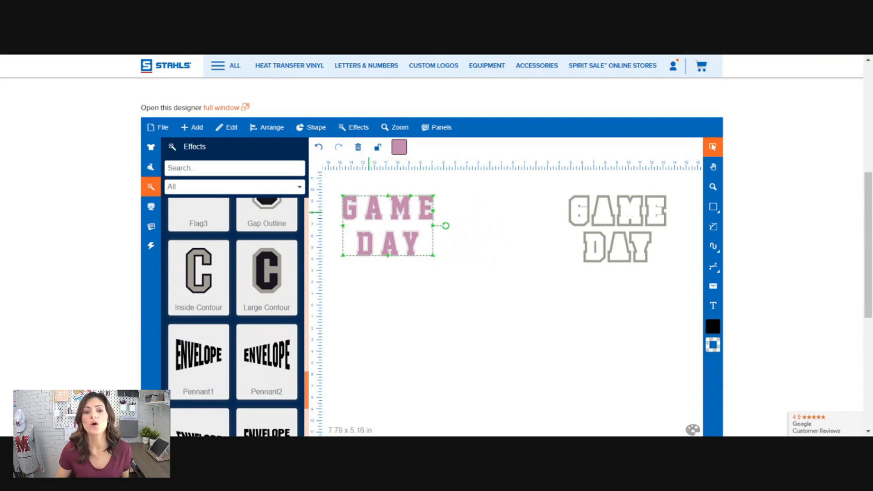
drag(615, 217, 512, 222)
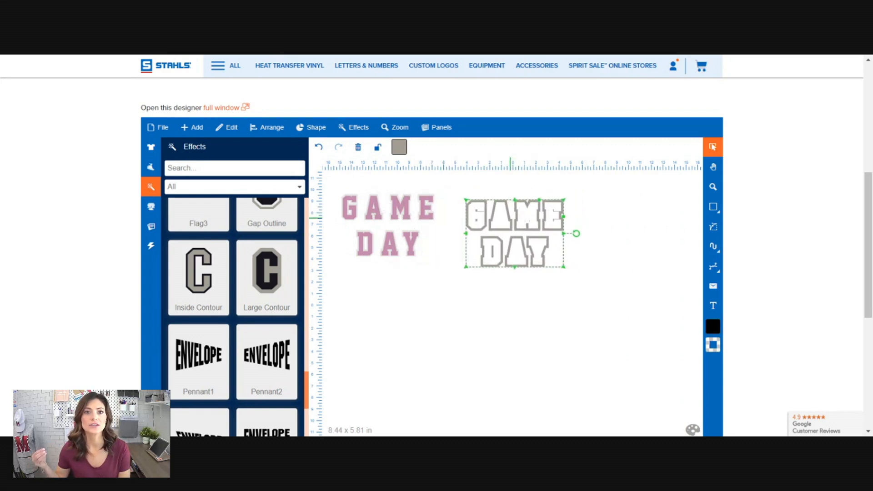
drag(392, 212, 392, 320)
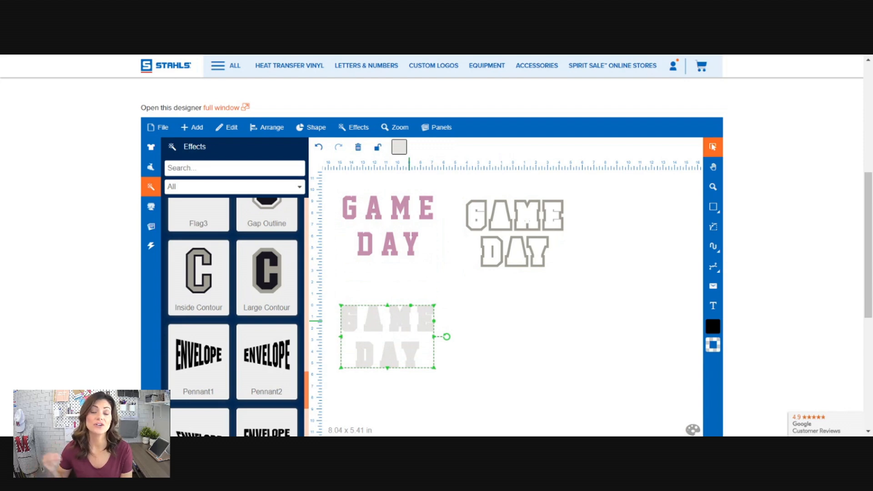
drag(410, 321, 416, 289)
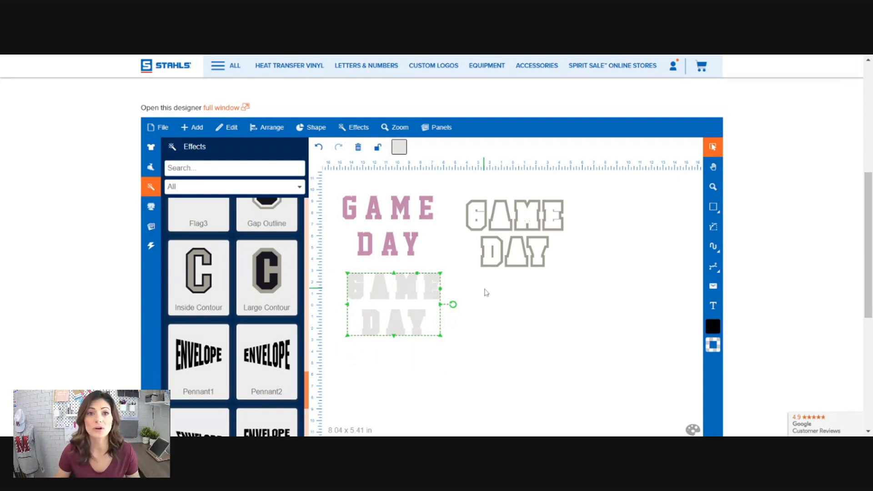
Step: Move the light grey contour back behind the pink letters and fit the darker grey outline around them
drag(425, 313, 418, 234)
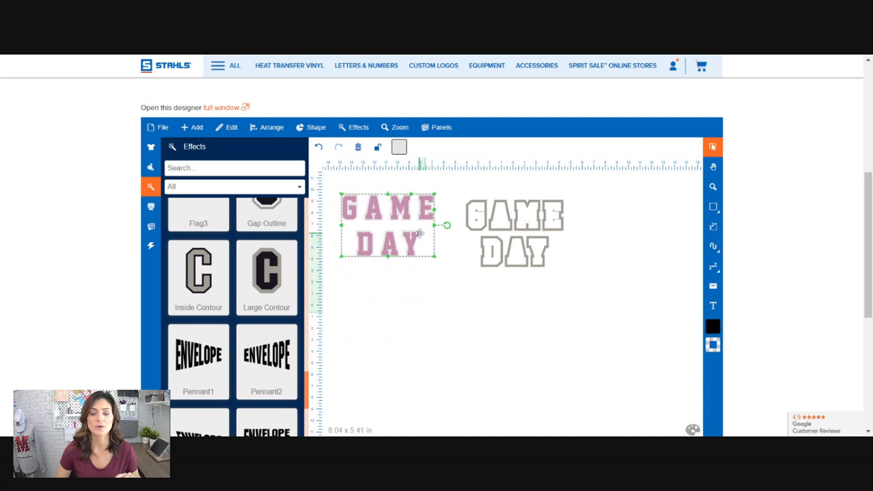
click(504, 229)
click(504, 230)
drag(521, 225, 394, 217)
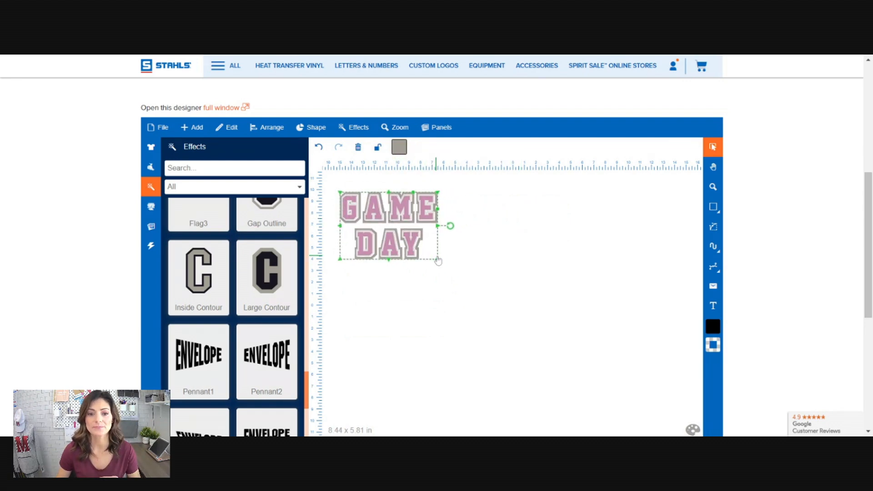
Step: Align all the GAME DAY layers to each other by center middle
drag(494, 276, 333, 187)
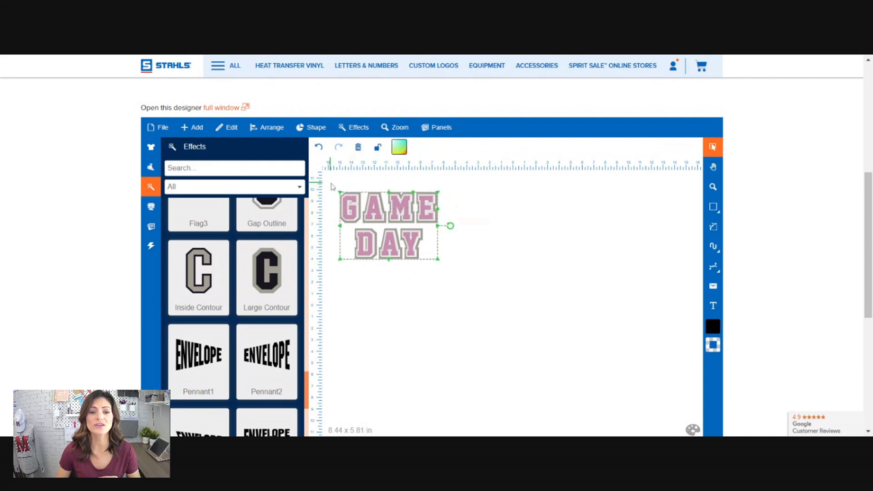
click(276, 128)
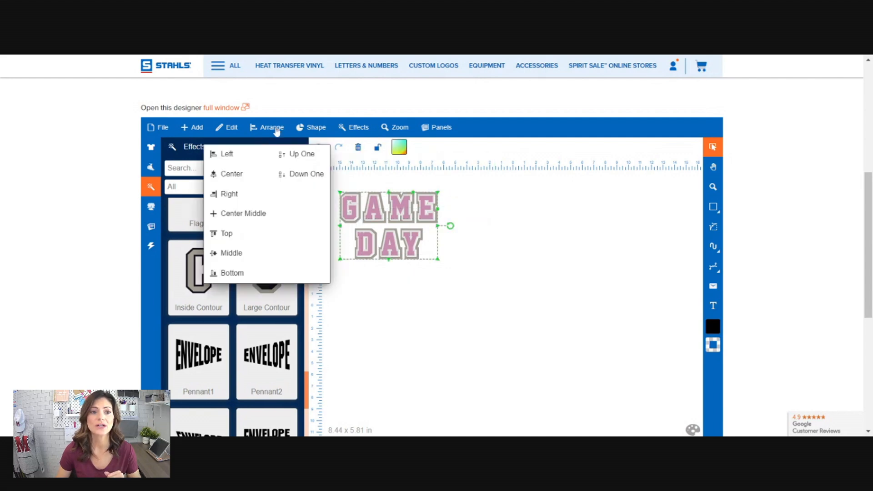
click(242, 216)
click(462, 293)
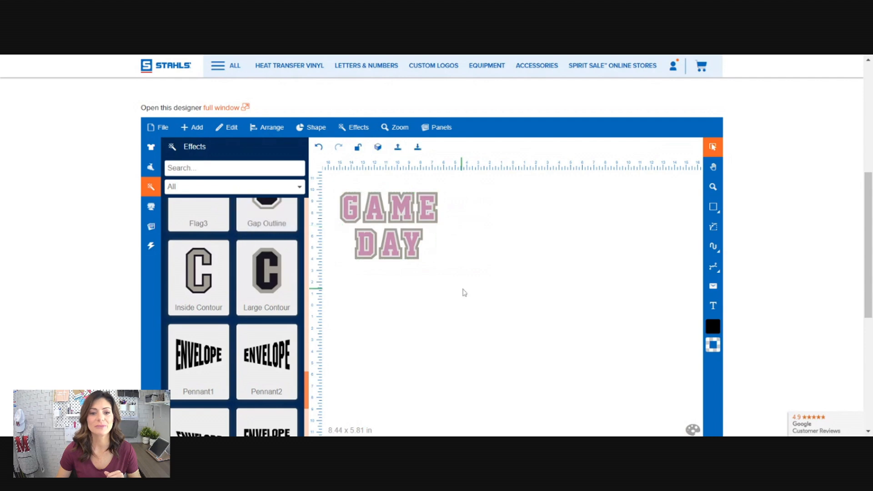
Step: Recolor the outer grey outline of GAME DAY to gold A17800 and close the color picker
drag(326, 178, 505, 329)
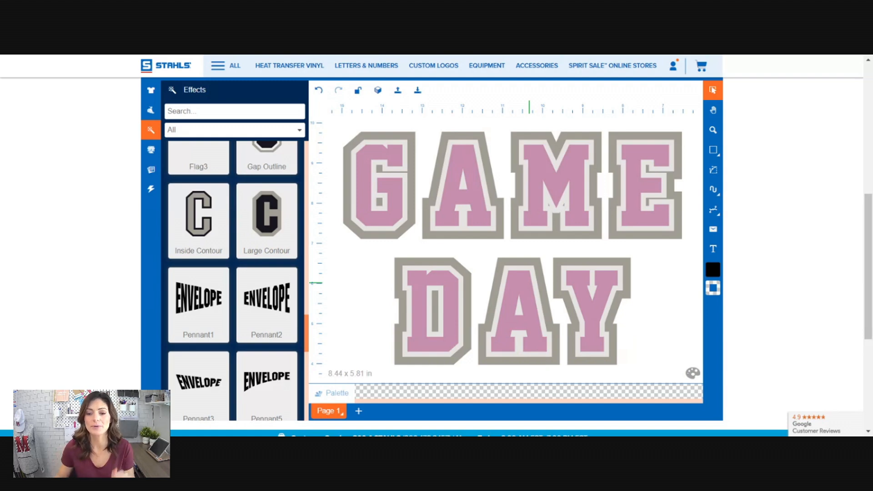
click(653, 291)
click(346, 168)
click(400, 90)
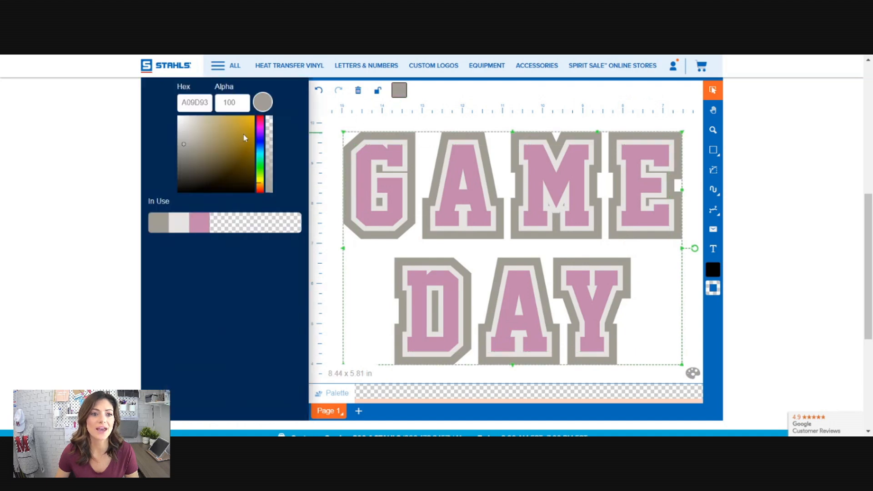
click(254, 143)
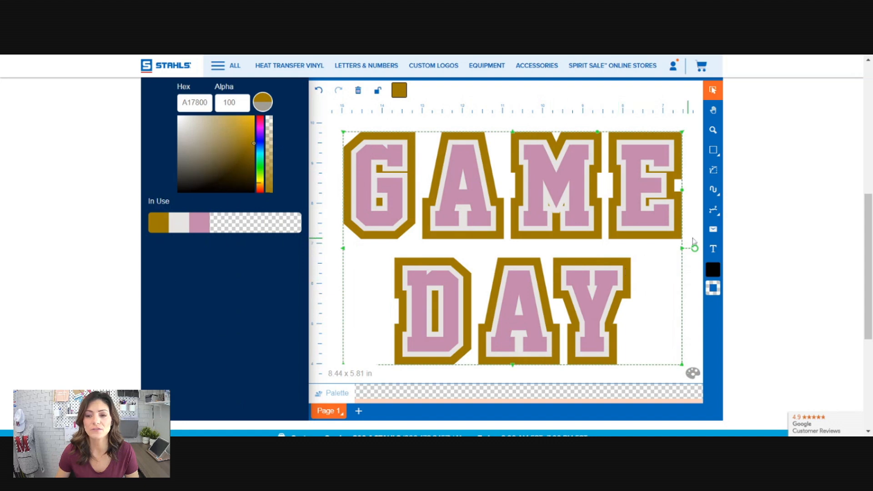
click(699, 231)
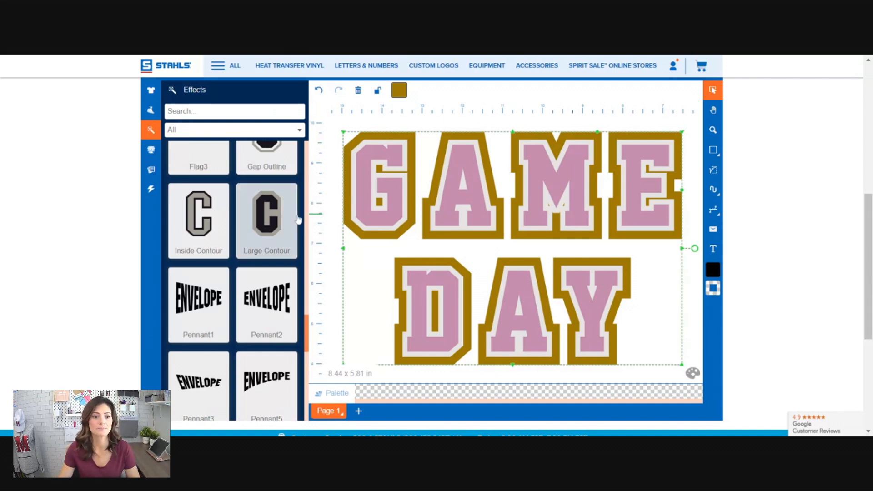
Step: Review the export settings for the design, including file type and separation by color, and close them without exporting
scroll(292, 136, up, 3)
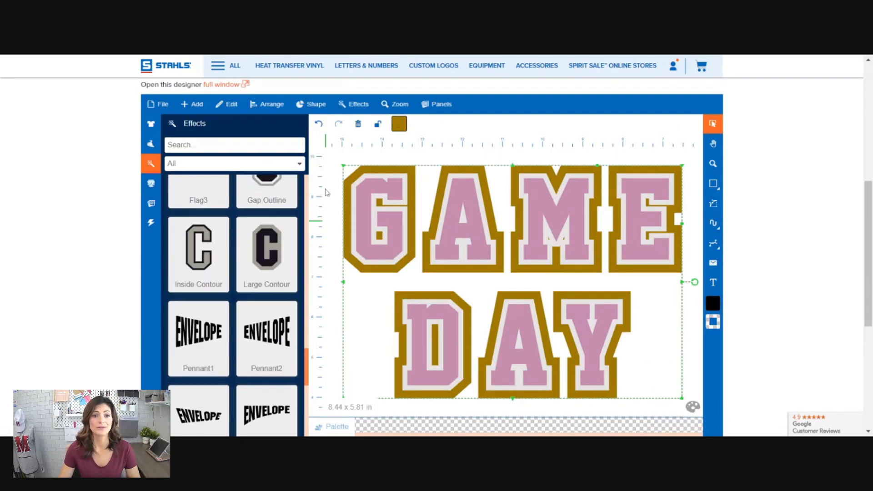
scroll(325, 192, down, 2)
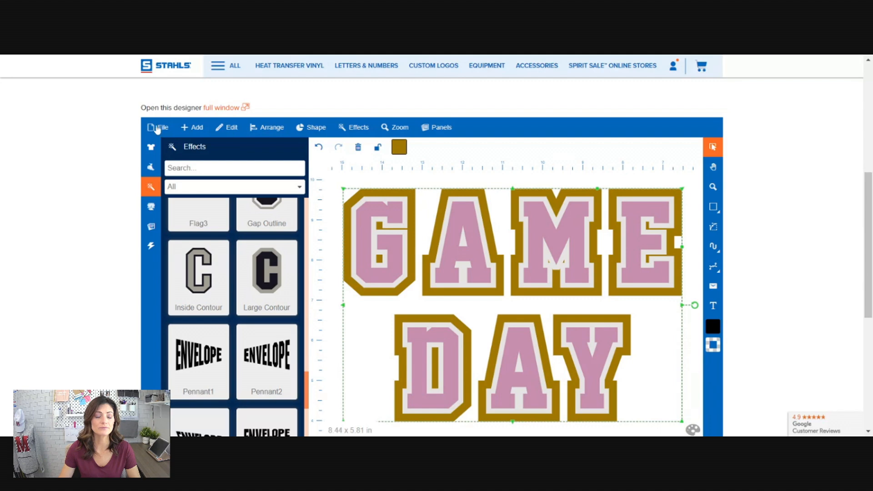
click(159, 129)
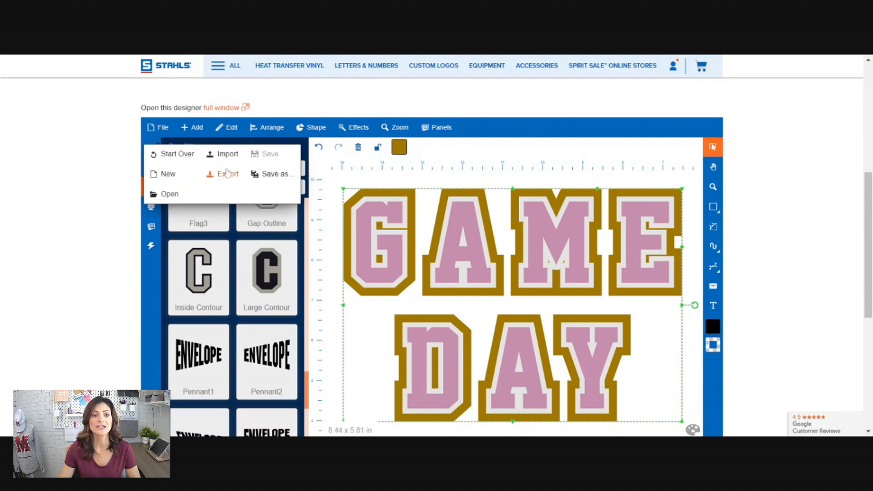
click(228, 178)
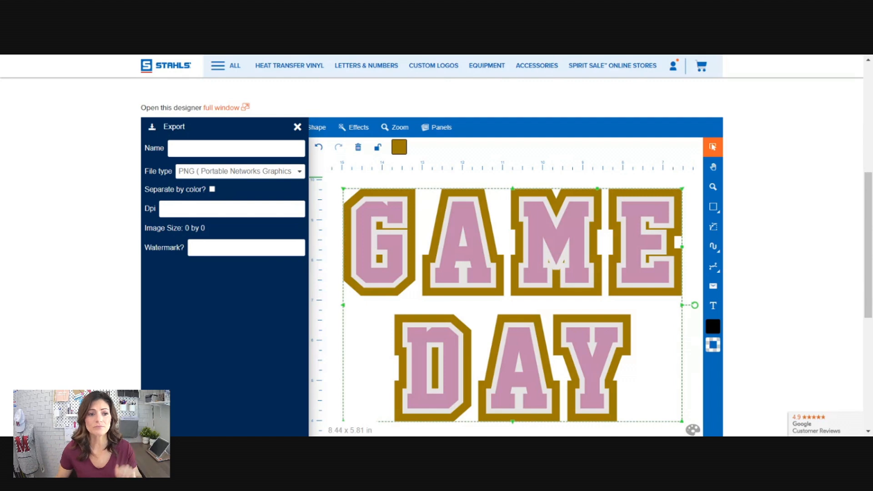
click(298, 127)
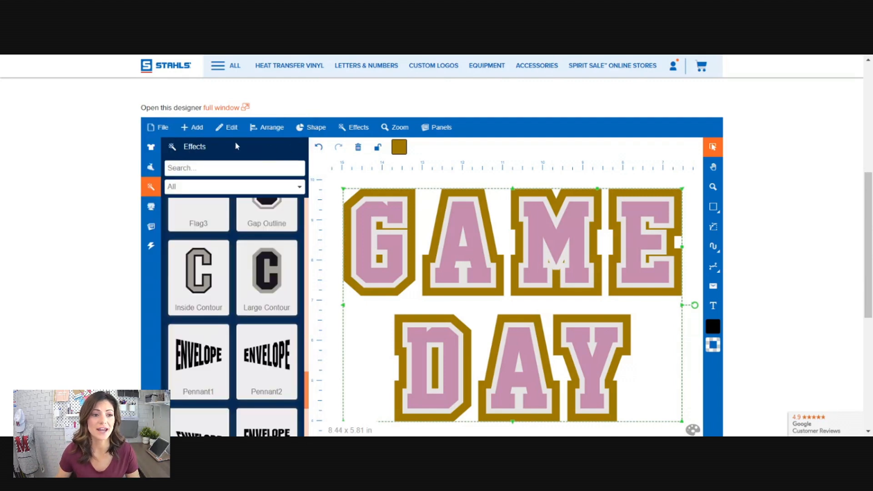
click(156, 131)
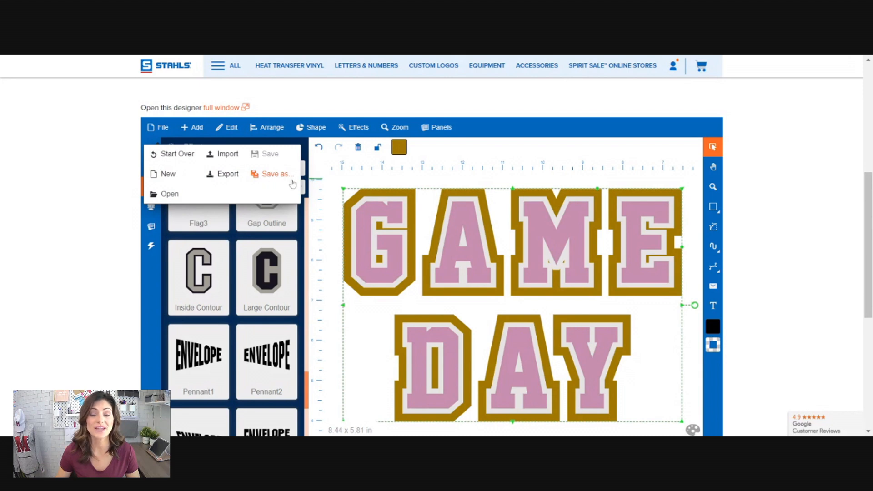
click(695, 267)
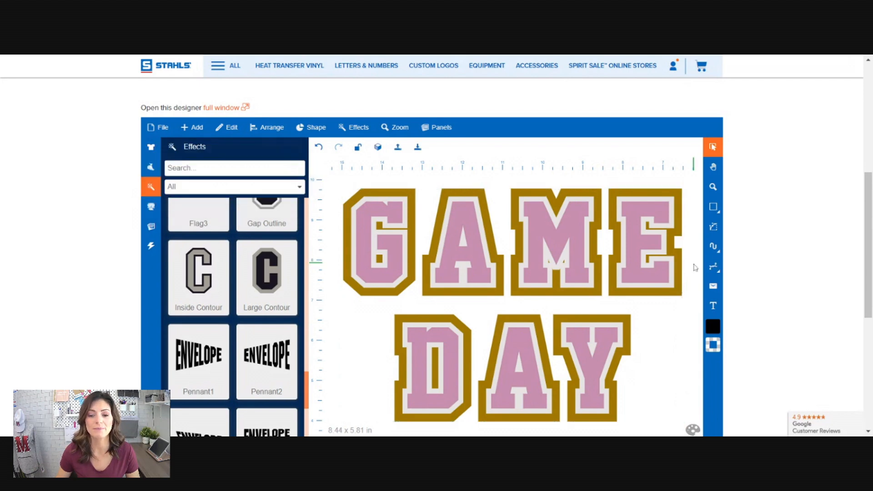
Step: Select all the GAME DAY layers and set the canvas zoom to 200%
scroll(694, 270, down, 1)
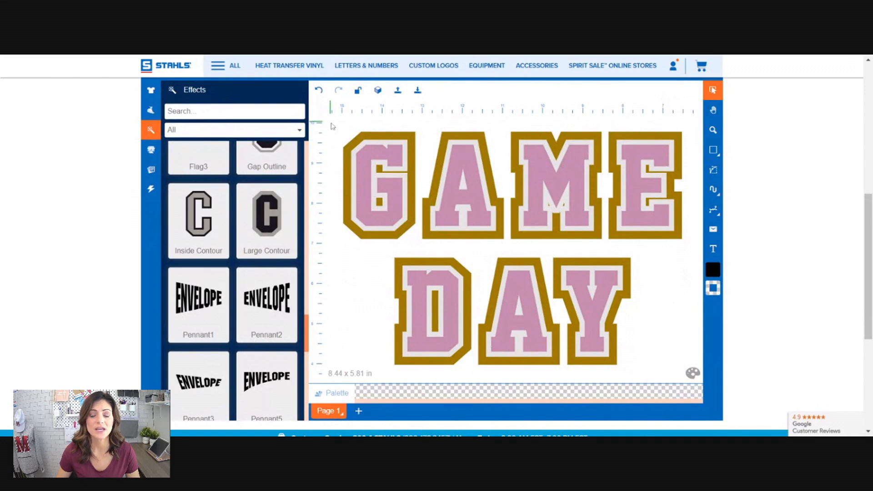
drag(332, 127, 670, 349)
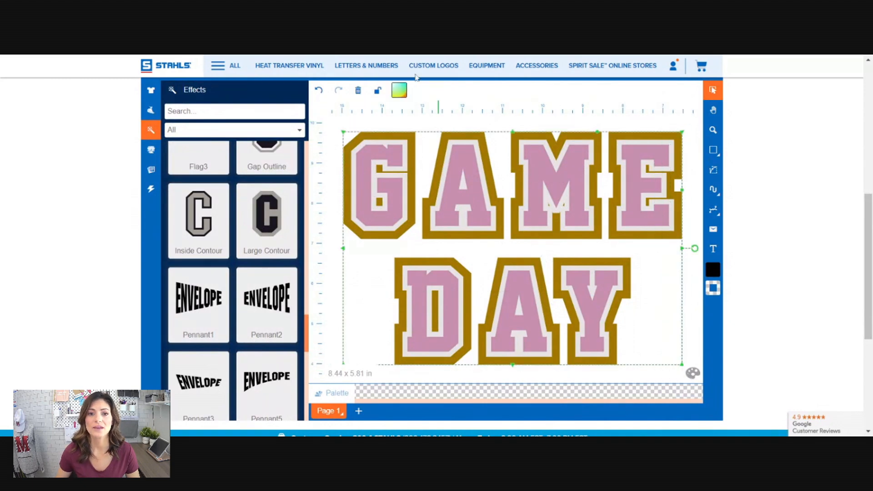
scroll(484, 200, up, 1)
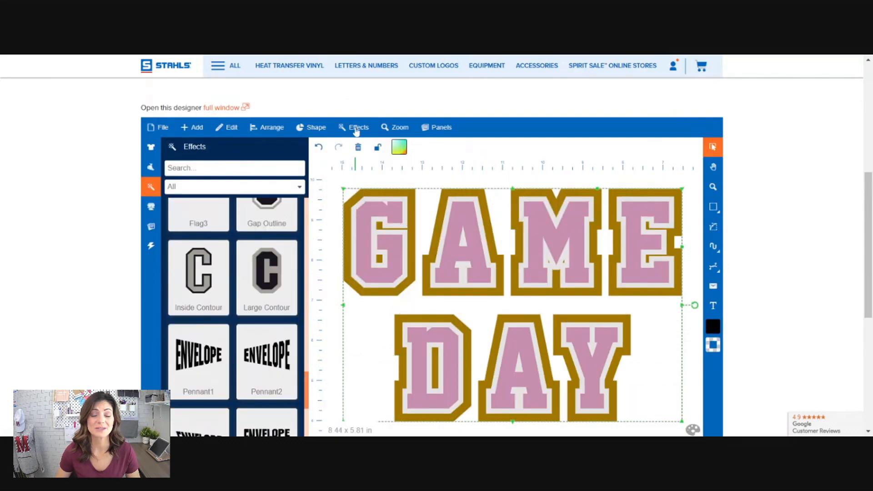
click(385, 130)
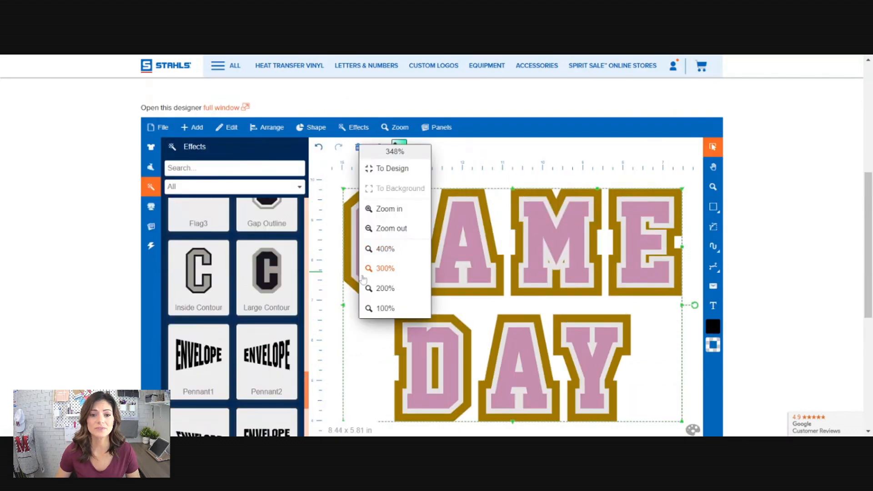
click(382, 287)
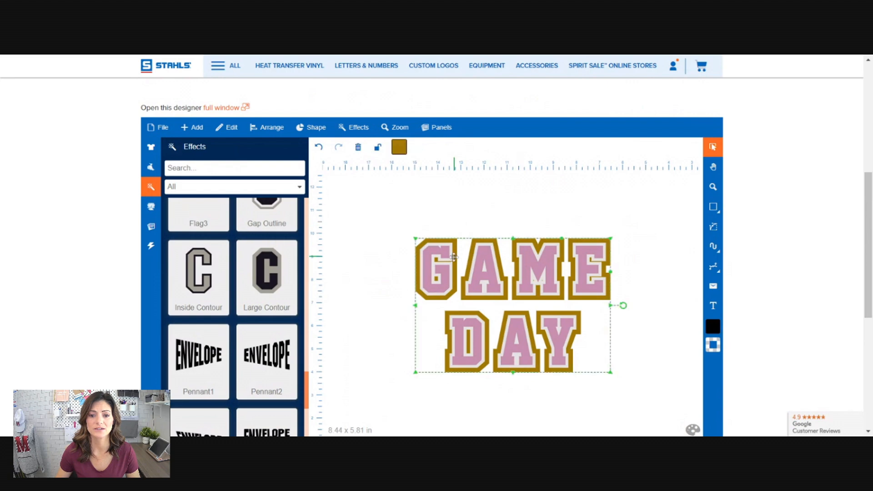
Step: Try to reduce the height of the outer gold outline to about 5.57 in, and undo the change
drag(513, 238, 514, 246)
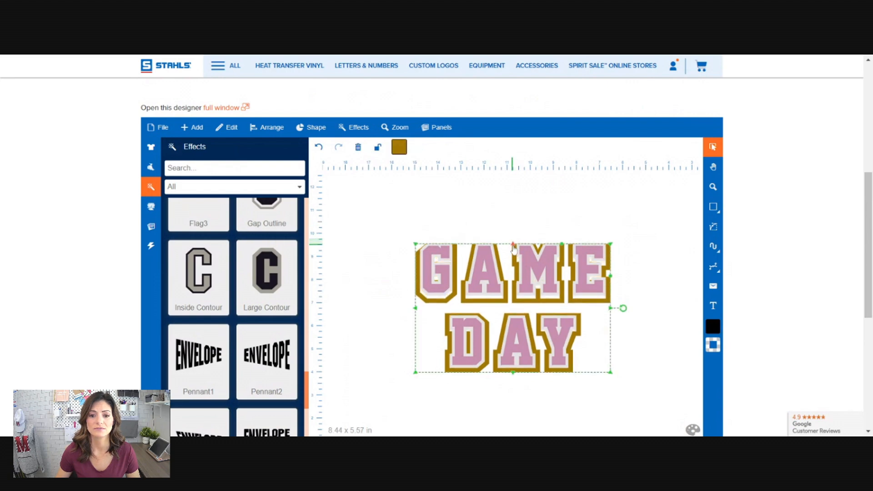
click(319, 146)
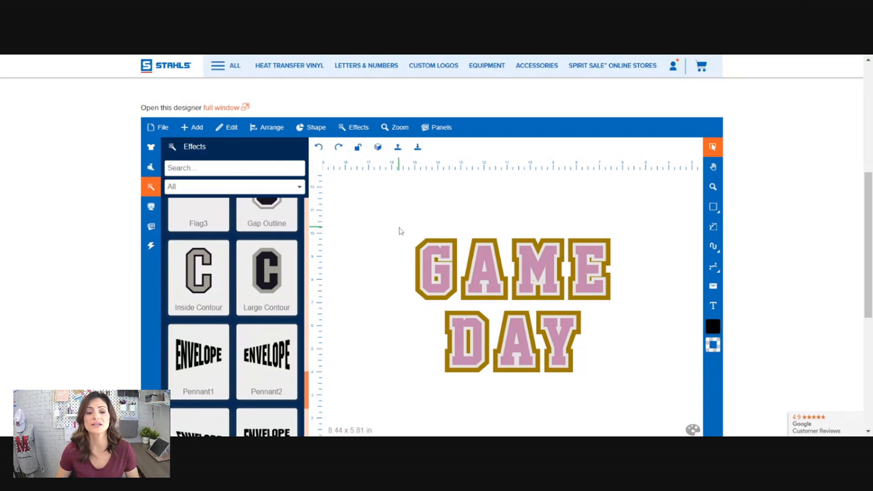
Step: Group all the GAME DAY letters and outline layers into one object
drag(398, 212, 650, 422)
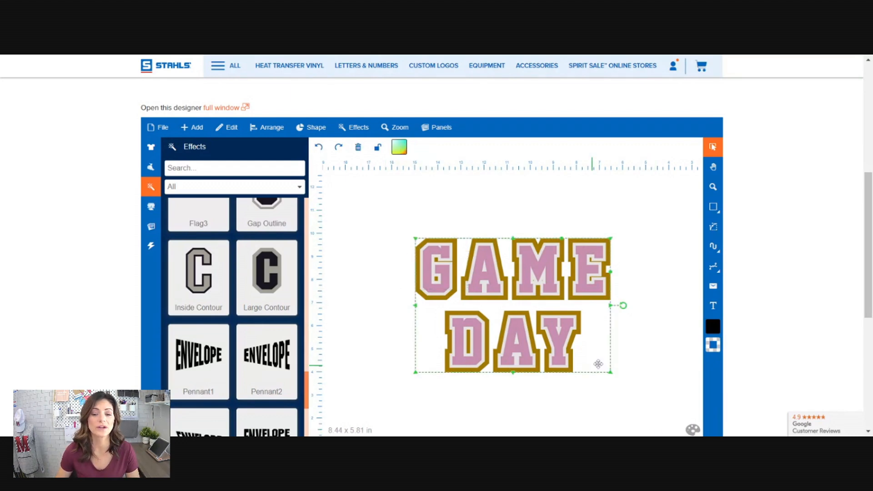
click(313, 127)
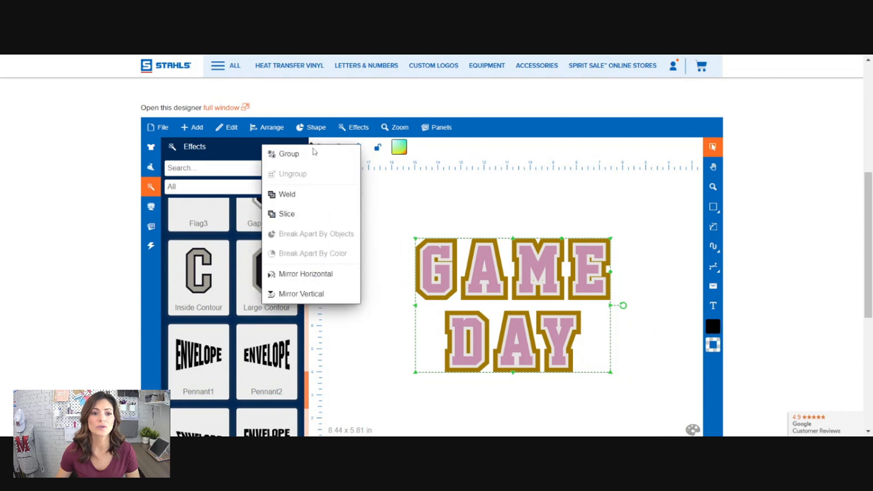
click(289, 154)
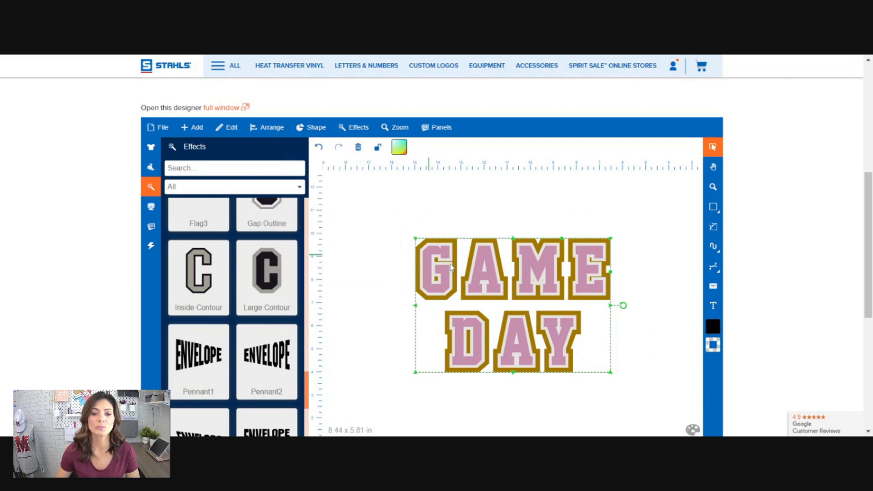
Step: Flatten the grouped GAME DAY design to about 5.29 in high and scale it down proportionally to about 8.07 x 5.06 in
drag(468, 266, 446, 249)
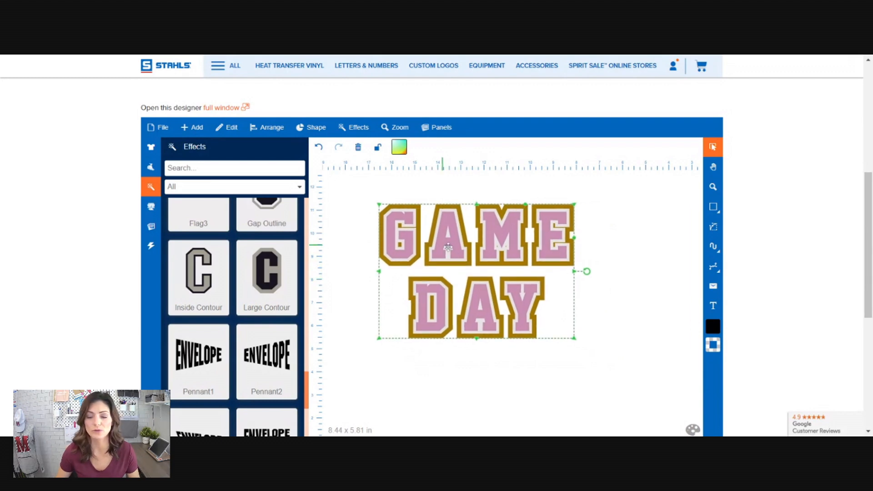
drag(477, 208, 477, 222)
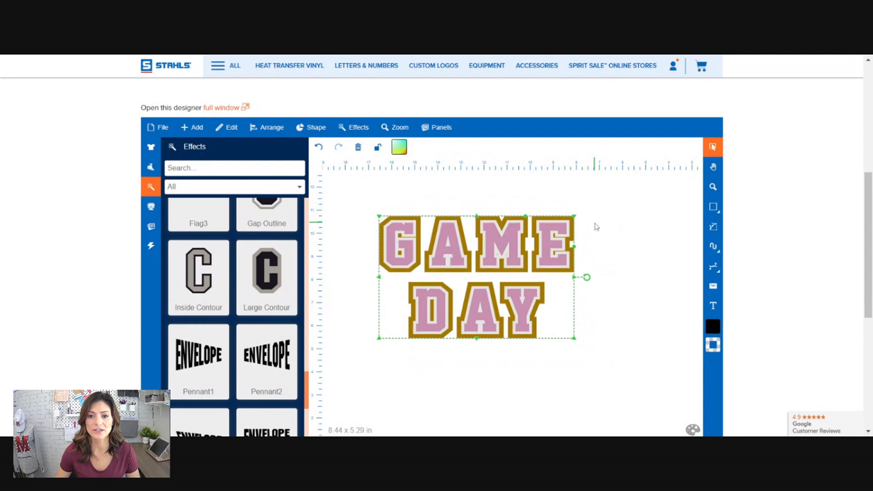
mouse_move(575, 217)
mouse_down()
mouse_move(592, 214)
mouse_move(573, 226)
mouse_up()
click(625, 333)
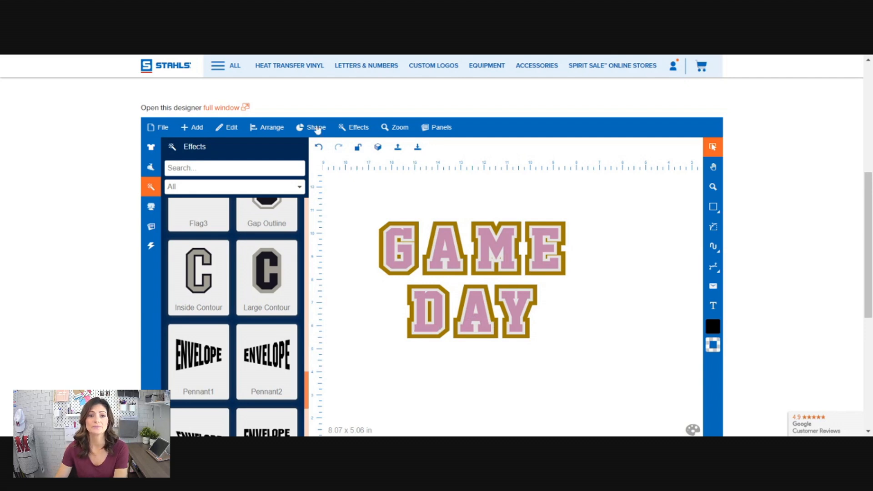
click(318, 129)
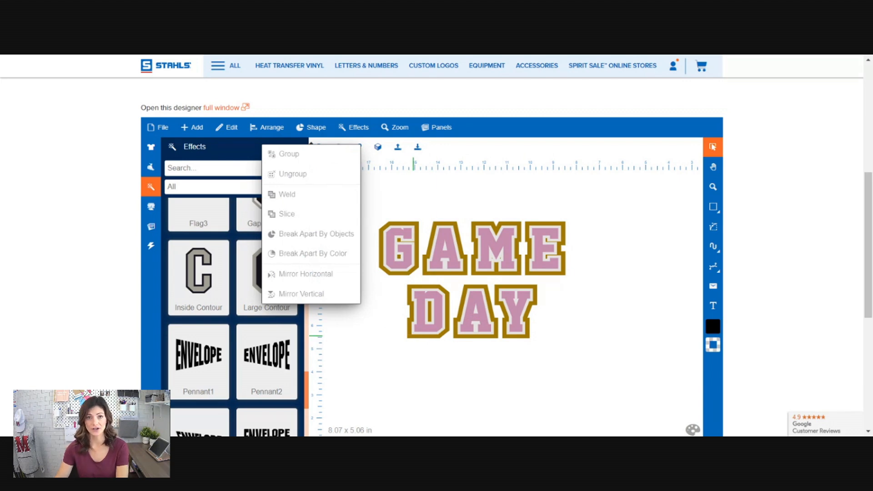
click(577, 337)
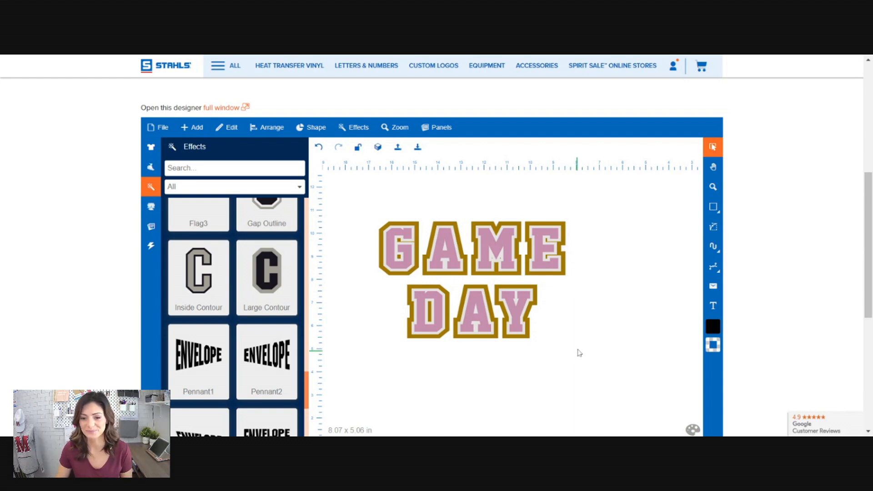
scroll(578, 349, down, 1)
scroll(577, 346, down, 2)
scroll(572, 339, up, 1)
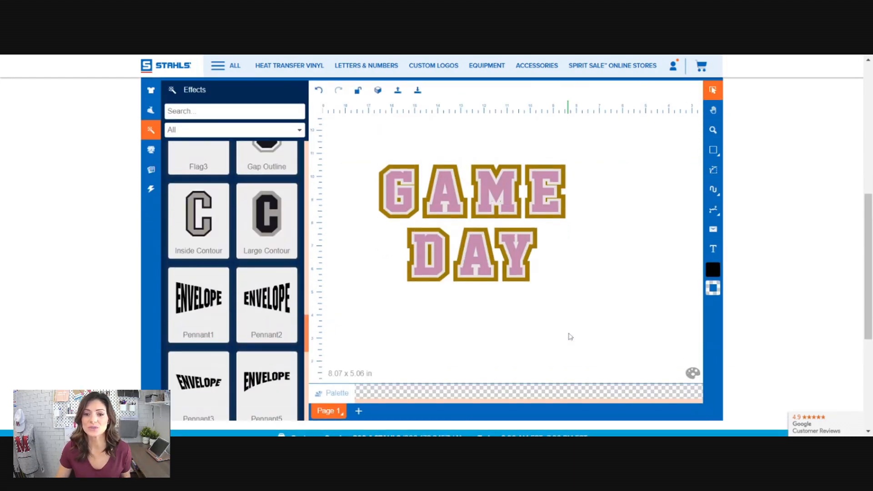
scroll(571, 337, up, 1)
Step: Move the grouped GAME DAY design slightly up and left and enlarge it proportionally to about 10.58 x 6.64 in
drag(356, 200, 632, 394)
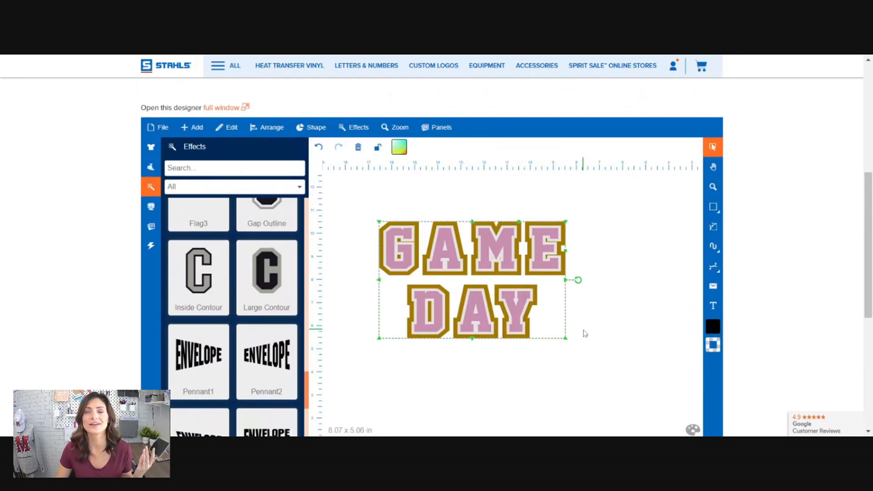
drag(522, 302, 508, 287)
scroll(578, 351, down, 1)
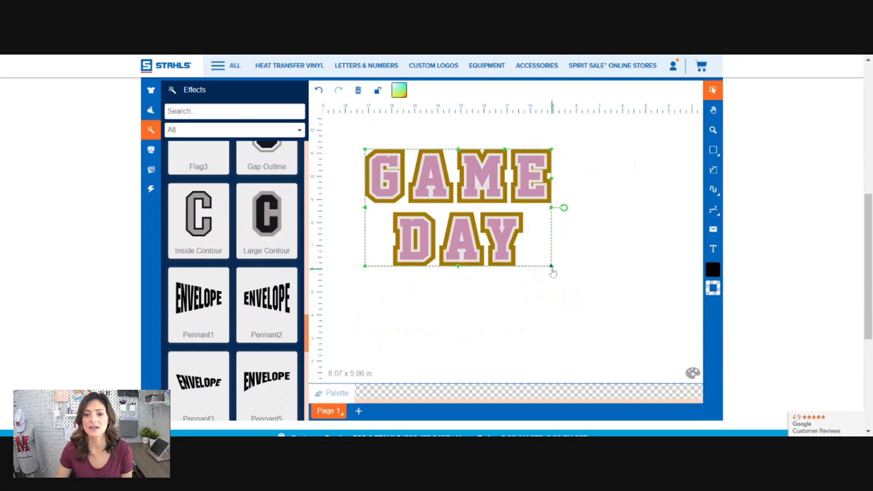
drag(551, 266, 612, 331)
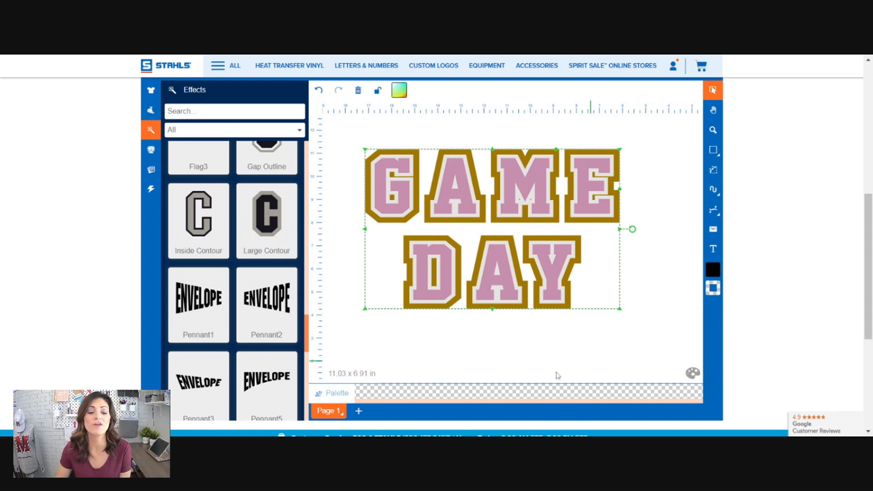
drag(619, 309, 613, 308)
click(640, 335)
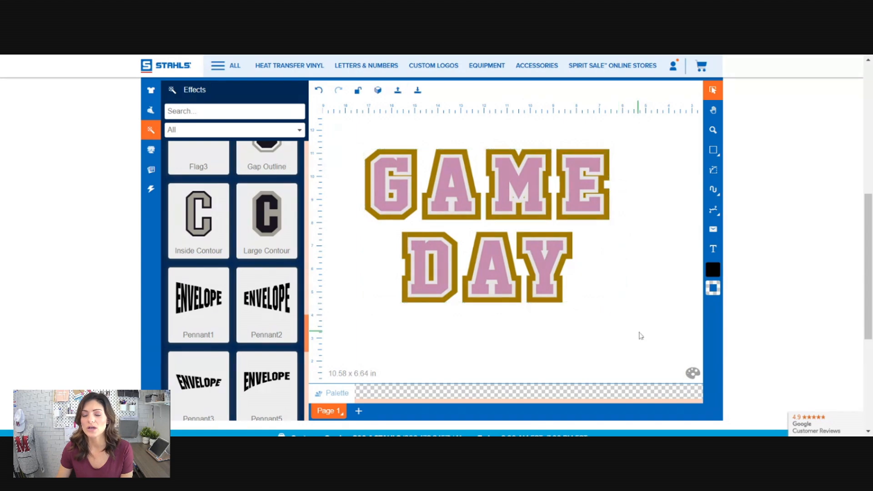